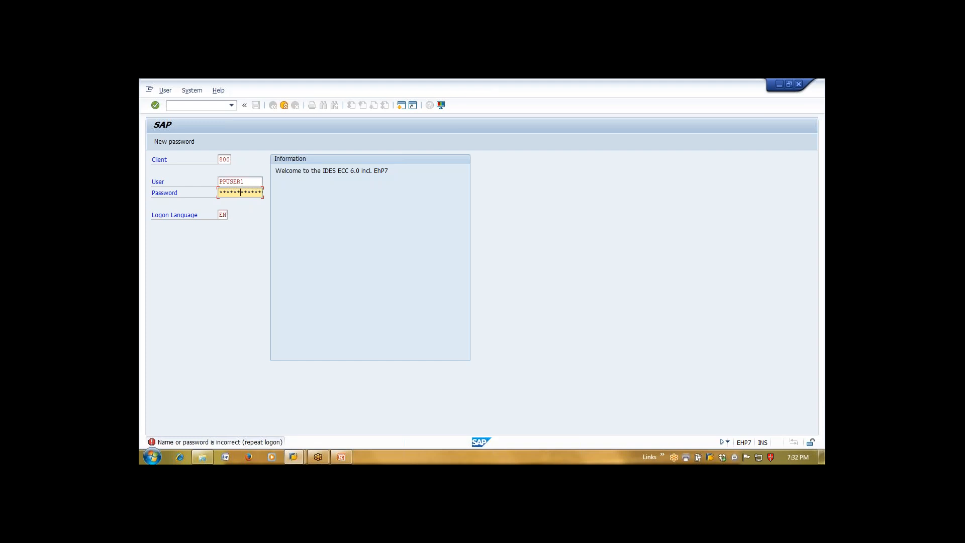
# Submit the SAP logon and dismiss the failed-attempts notice to reach SAP Easy Access
pyautogui.press('Return')
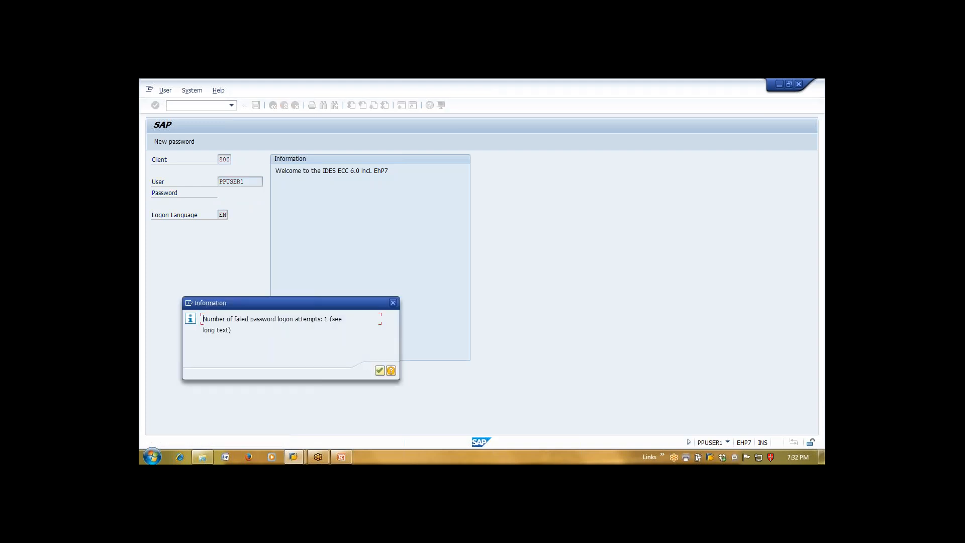
pyautogui.press('Return')
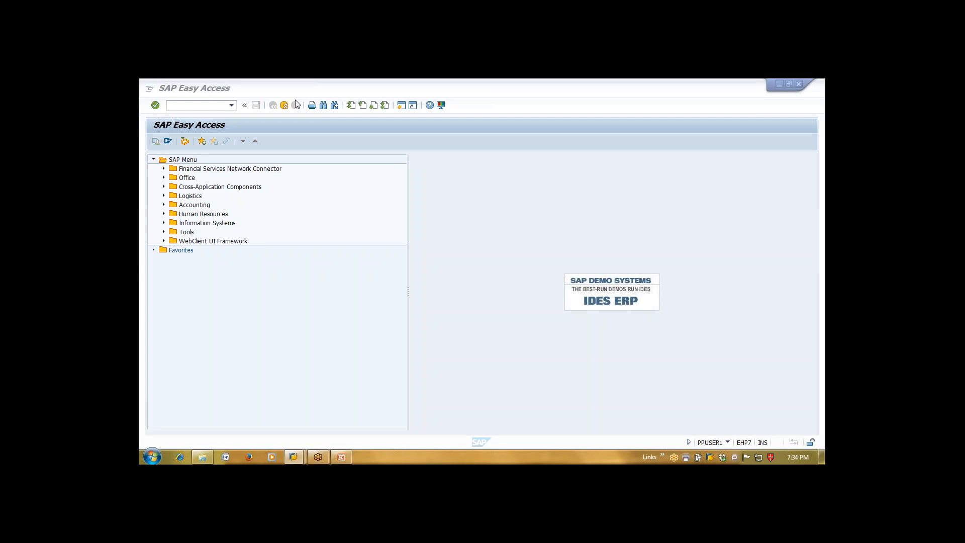
# Run transaction CA01 to reach the Create Routing initial screen
pyautogui.click(187, 102)
pyautogui.write('ca')
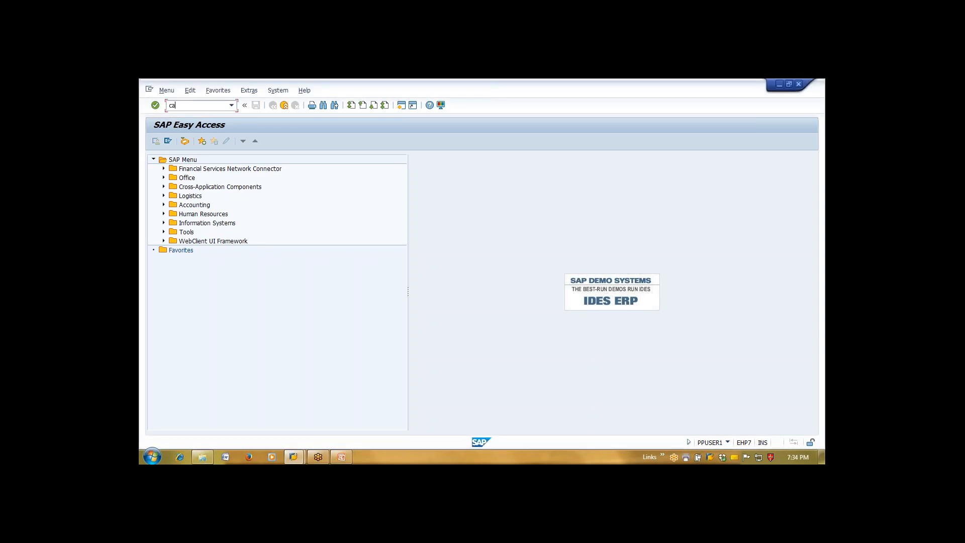
pyautogui.write('01')
pyautogui.press('Return')
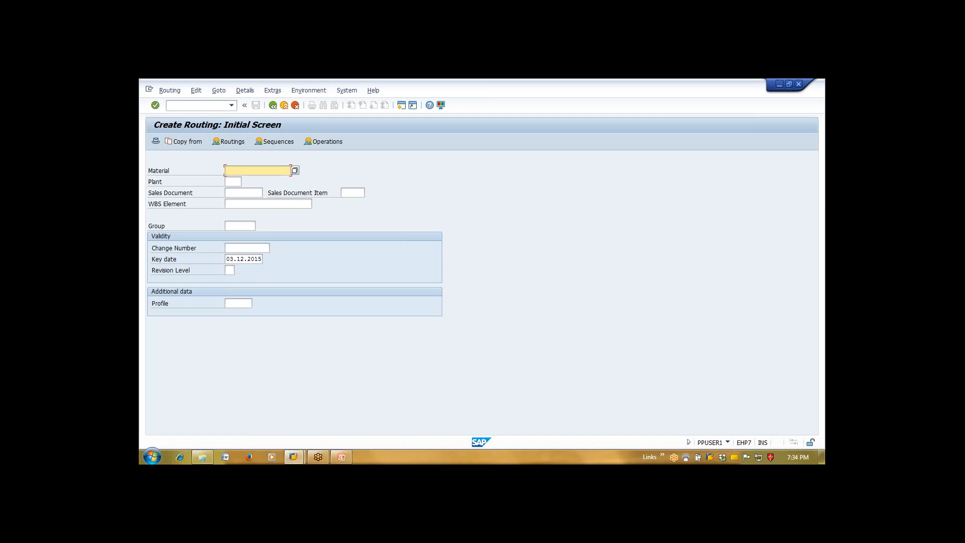
# Enter material COATED_PIPE and plant 1111, then show PowerPoint slide 17, Make to Order
pyautogui.press('BackSpace')
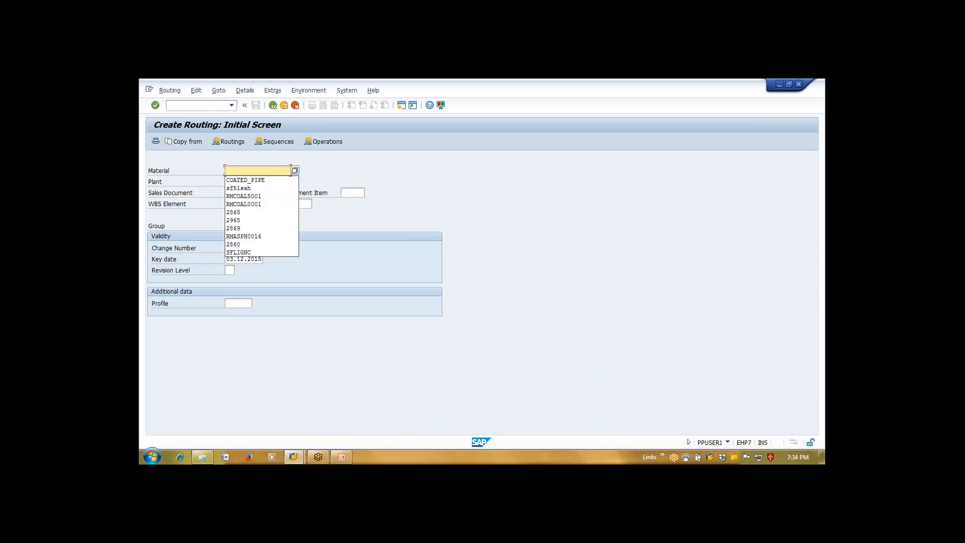
pyautogui.press('Down')
pyautogui.press('Down')
pyautogui.press('Up')
pyautogui.press('Return')
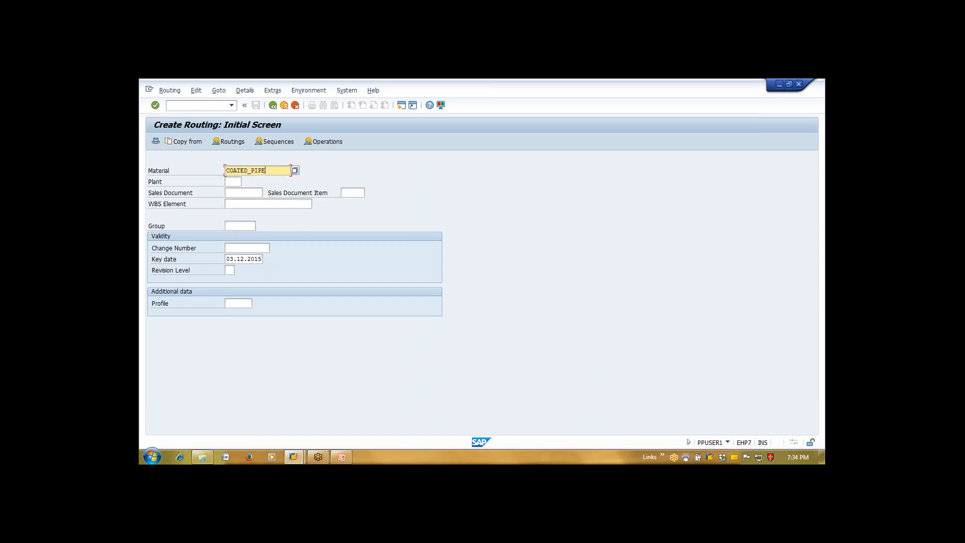
pyautogui.press('Tab')
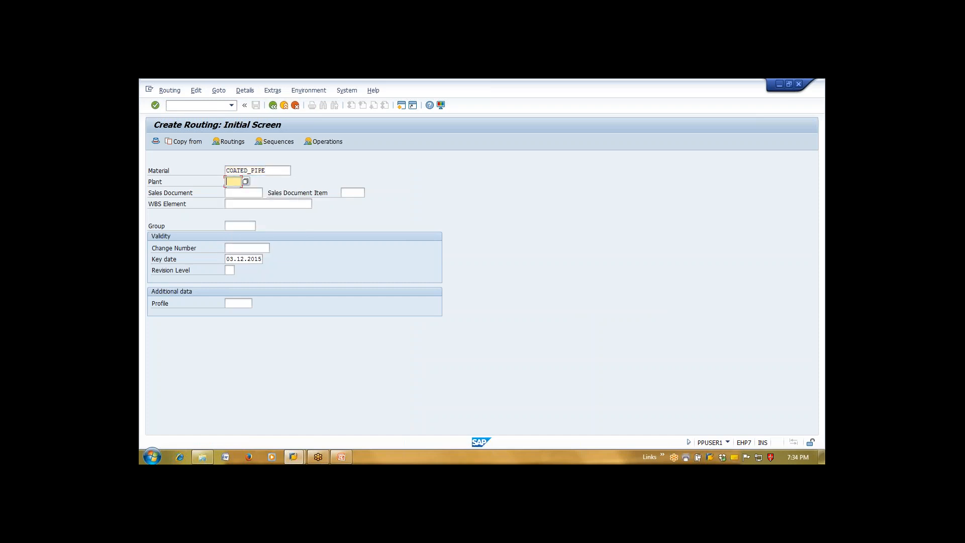
pyautogui.write('1111')
pyautogui.hotkey('alt', 'Tab')
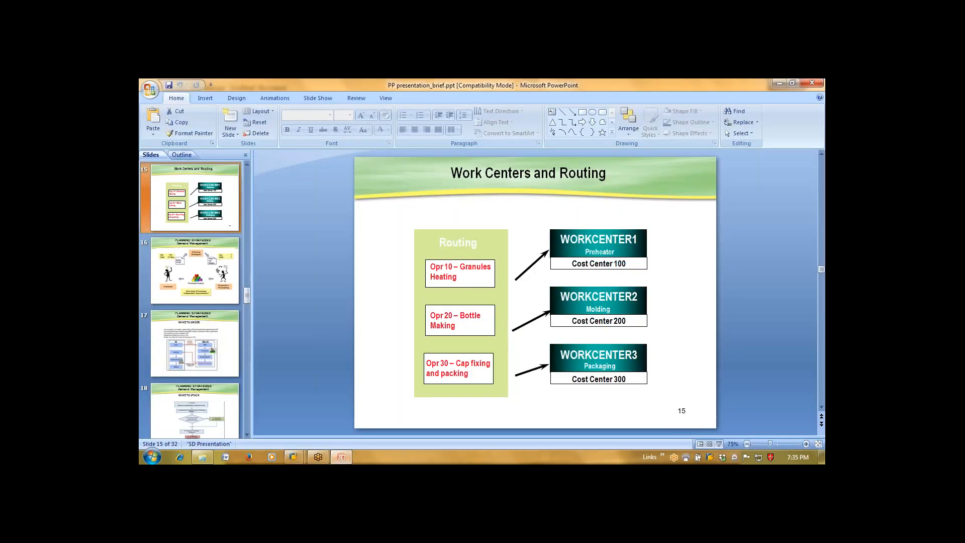
pyautogui.press('pagedown')
pyautogui.press('pagedown')
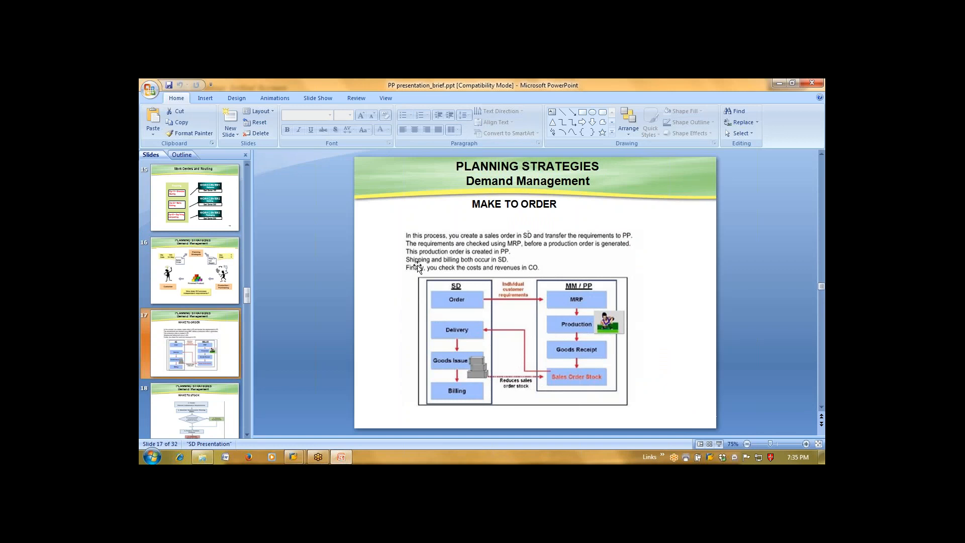
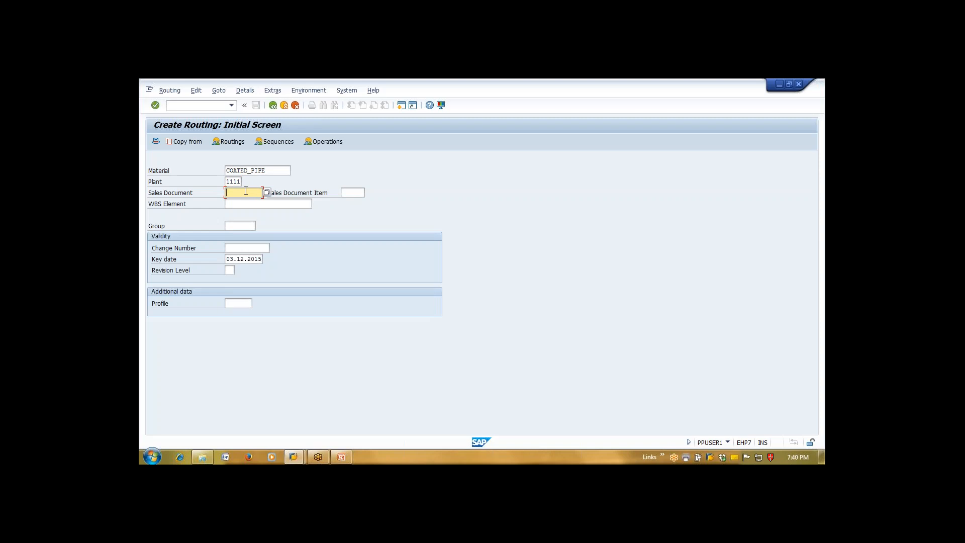
# Enter sales document 90909, then enter item 10 and clear it again
pyautogui.write('90909')
pyautogui.press('Tab')
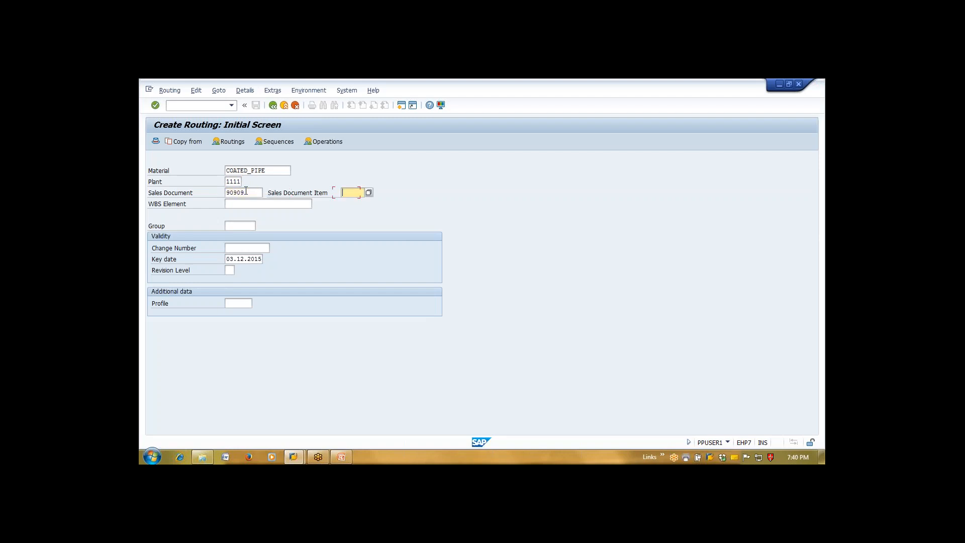
pyautogui.write('10')
pyautogui.press('BackSpace')
pyautogui.press('BackSpace')
pyautogui.hotkey('shift', 'Tab')
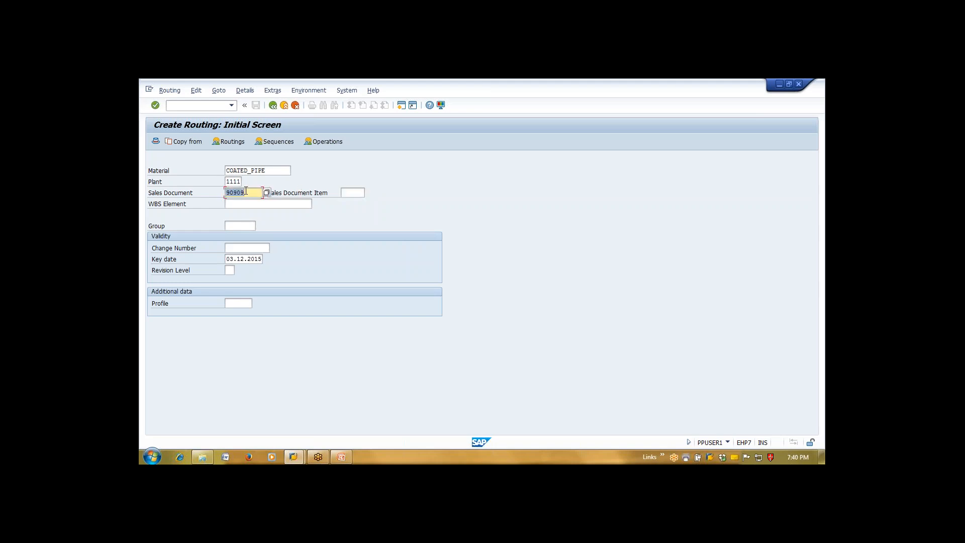
# Clear sales document 90909 from the Sales Document field
pyautogui.press('Delete')
# Leave WBS element, group and change number blank, keep key date 03.12.2015, and continue to header details
pyautogui.click(239, 205)
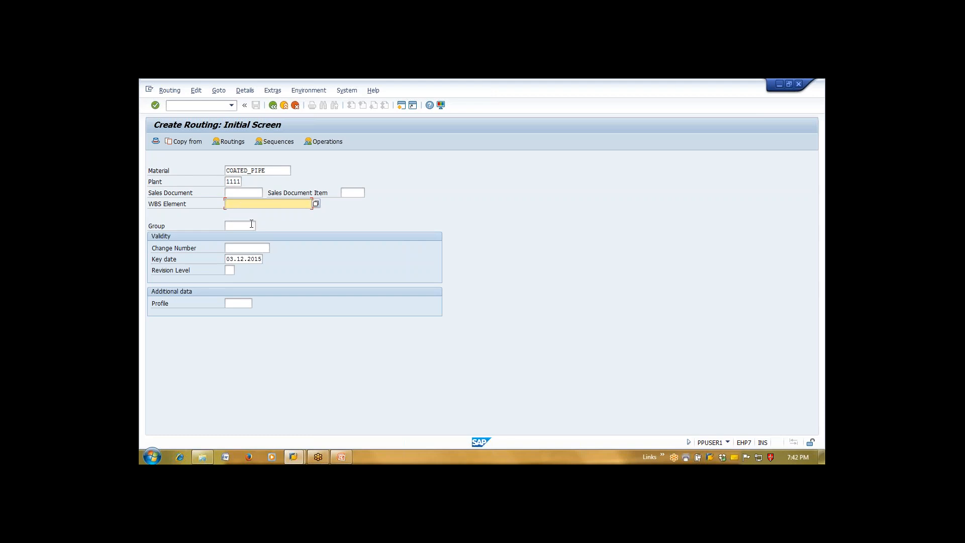
pyautogui.click(251, 225)
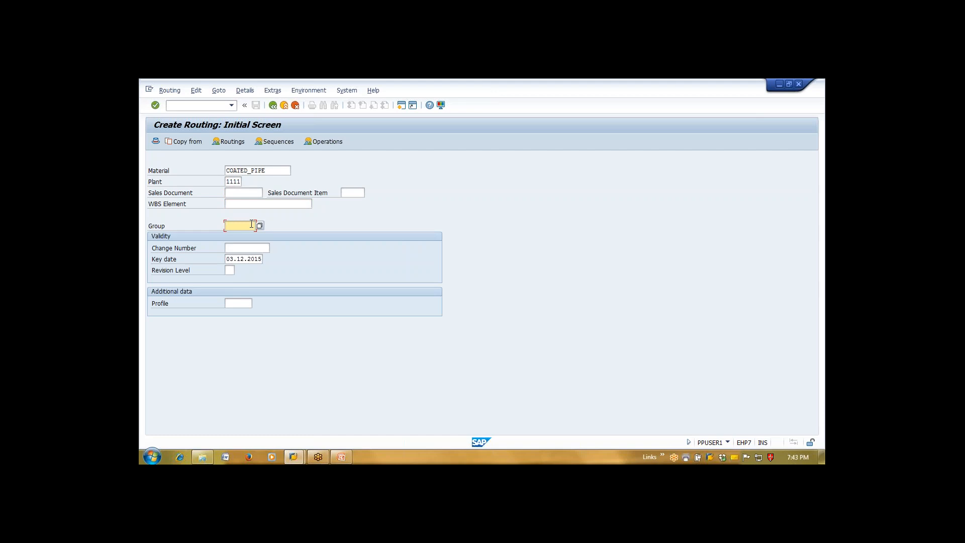
pyautogui.click(251, 247)
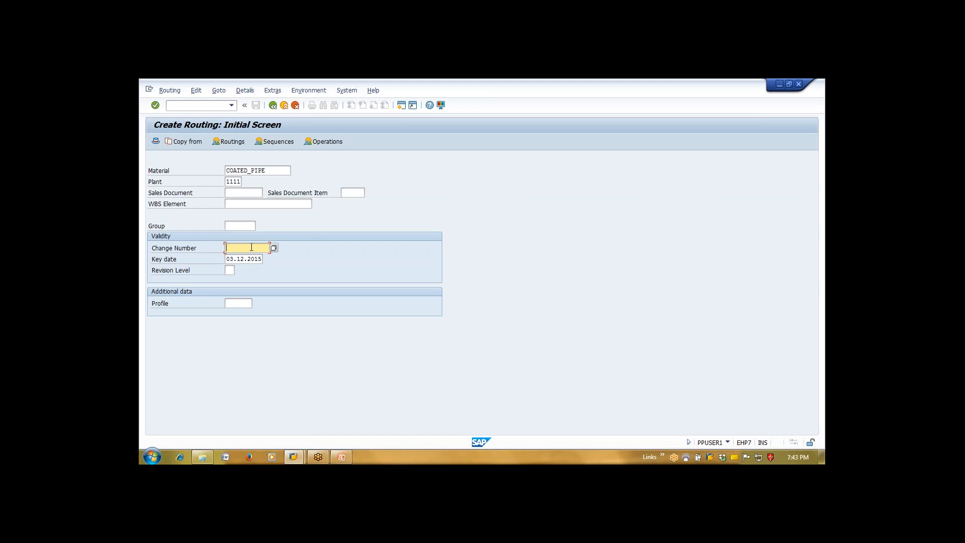
pyautogui.press('Tab')
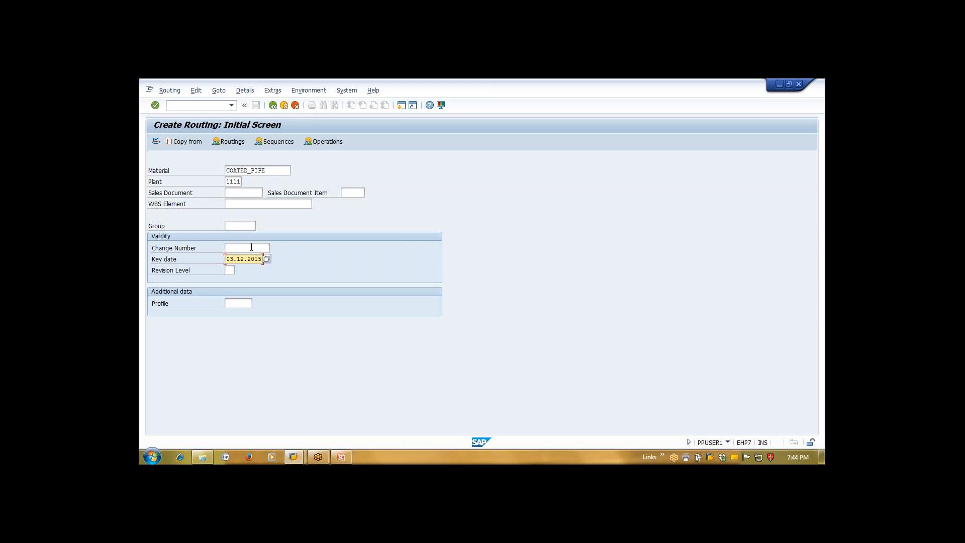
pyautogui.press('Return')
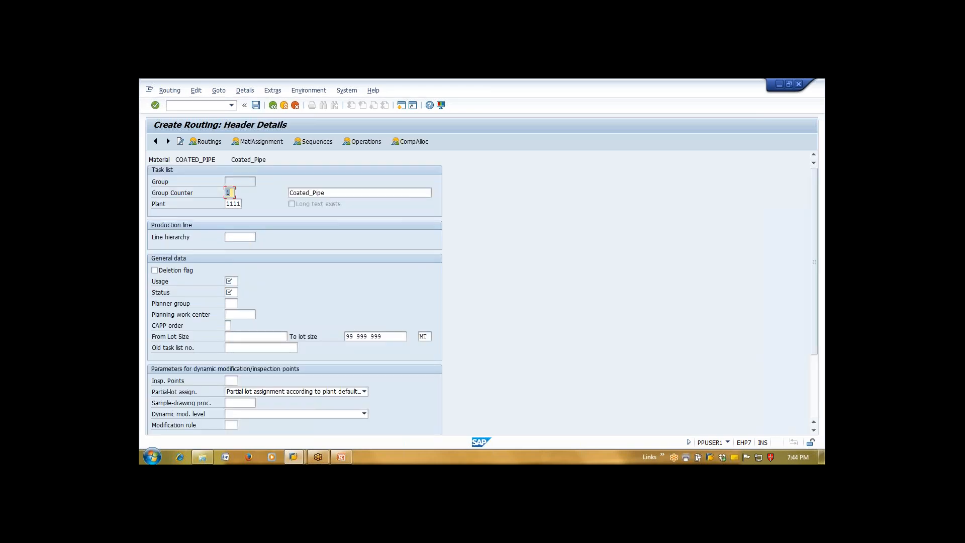
pyautogui.click(245, 182)
pyautogui.press('Tab')
pyautogui.click(239, 180)
pyautogui.click(231, 193)
# Search for a line hierarchy, close the empty result, and move on to the Usage field
pyautogui.click(240, 238)
pyautogui.click(260, 238)
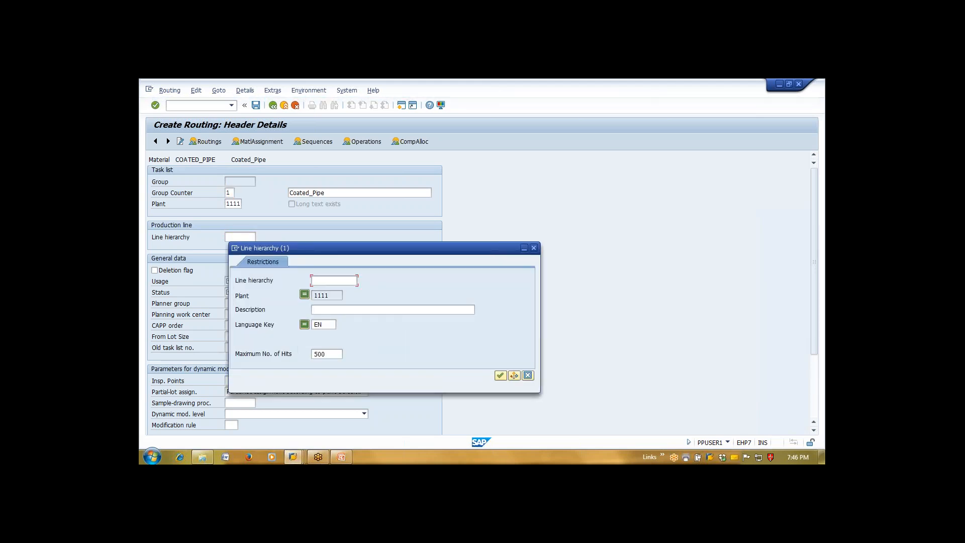
pyautogui.press('Return')
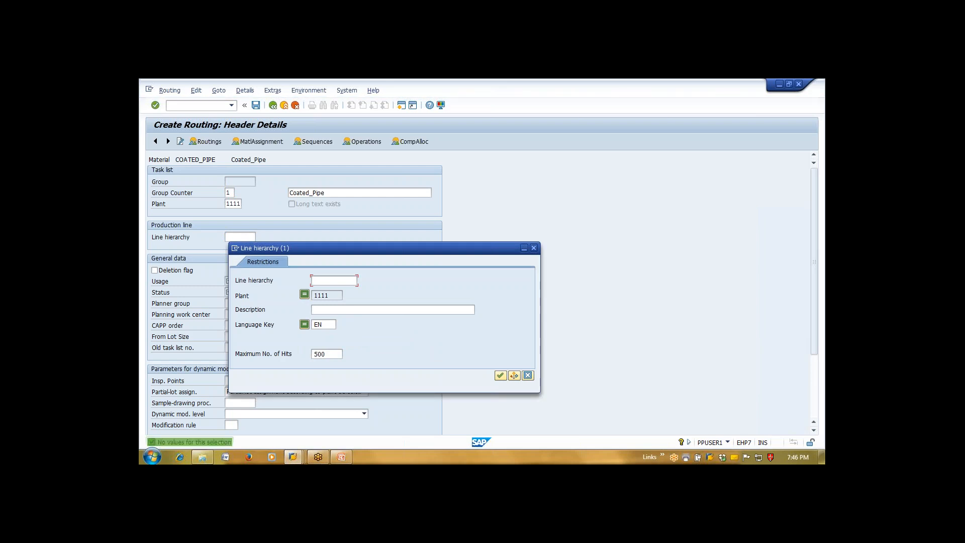
pyautogui.click(534, 247)
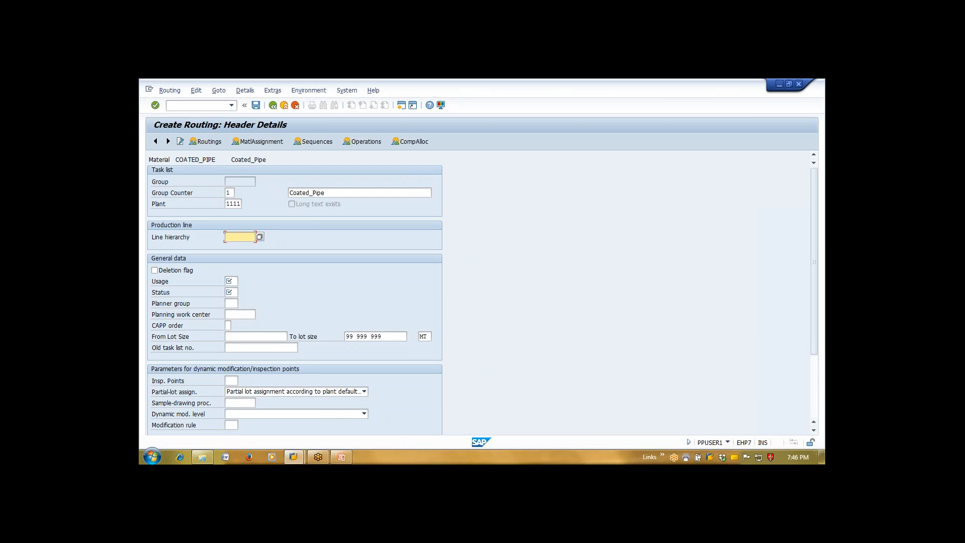
pyautogui.press('Tab')
pyautogui.click(232, 283)
# Open the Usage value help and drag the 15-entry list aside to see the header
pyautogui.click(243, 281)
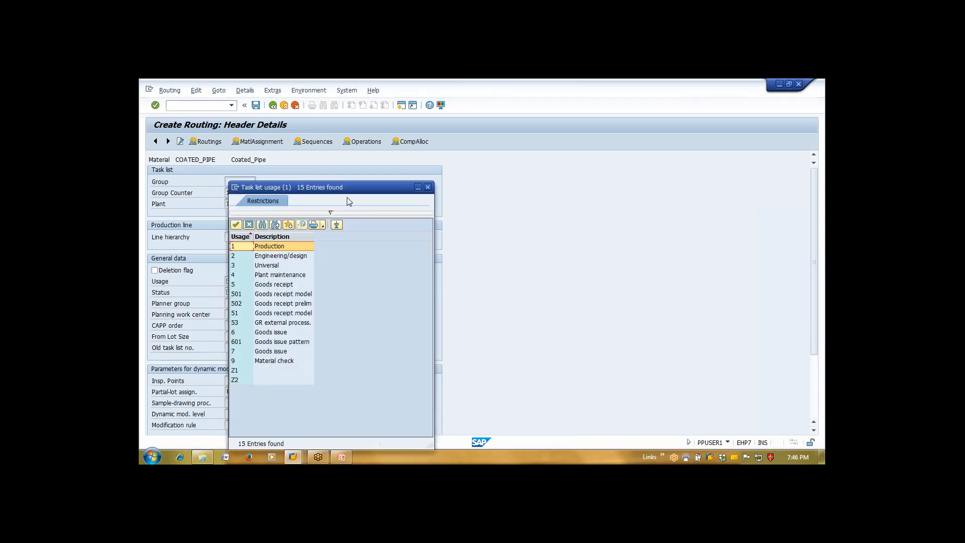
pyautogui.moveTo(363, 188); pyautogui.dragTo(496, 135)
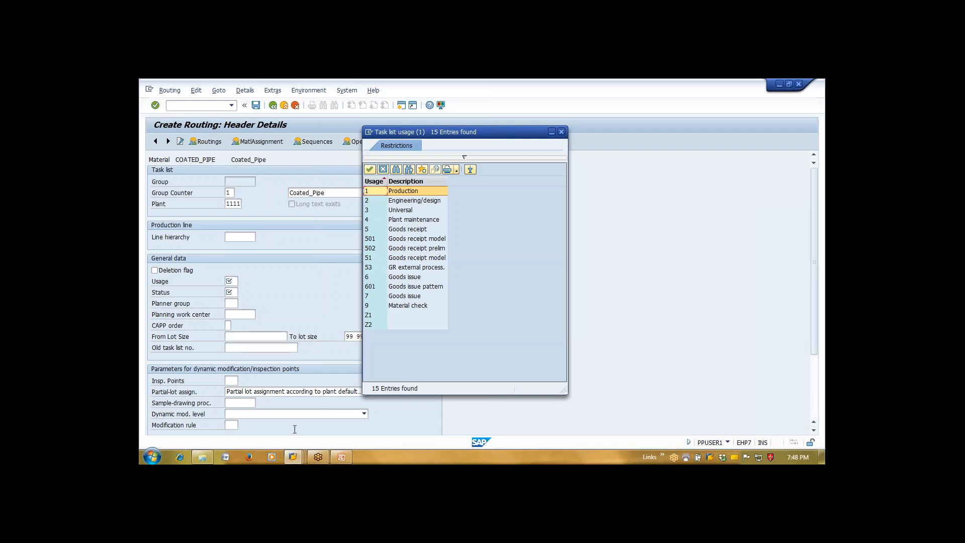
# Back in the Create Routing window, set the routing usage to 1 Production
pyautogui.click(297, 458)
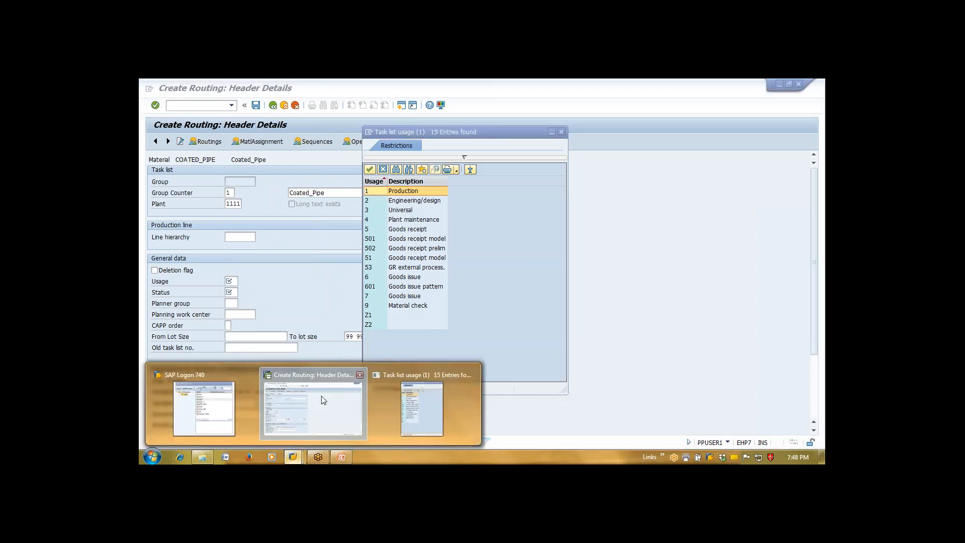
pyautogui.click(321, 396)
pyautogui.doubleClick(409, 192)
# Open MM03 in a new session and dismiss the Select View(s) dialog for COATED_PIPE
pyautogui.click(403, 108)
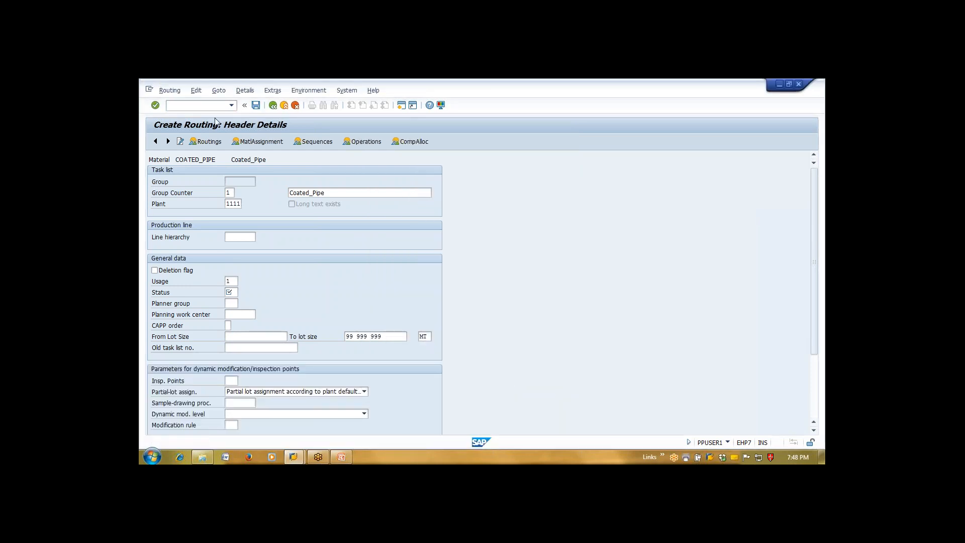
pyautogui.write('mm03')
pyautogui.press('Return')
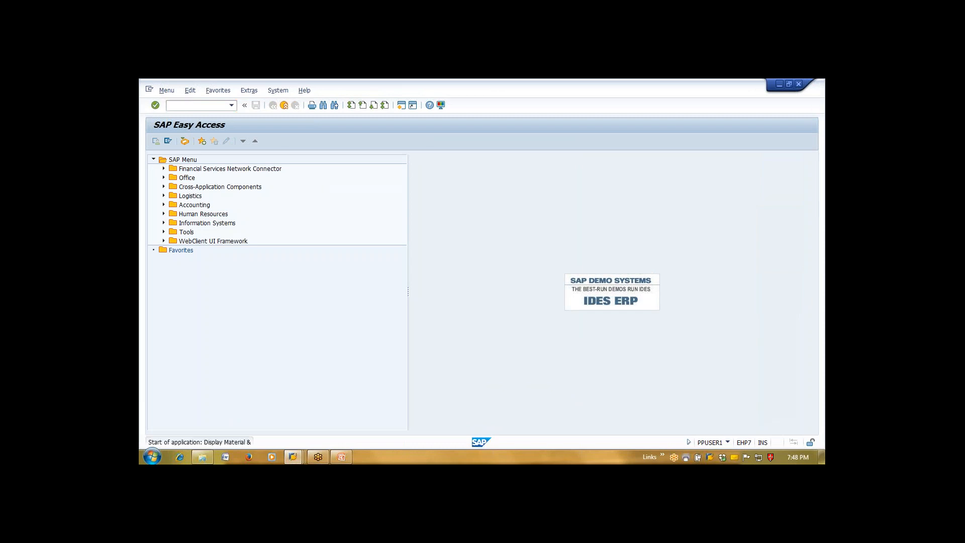
pyautogui.press('Return')
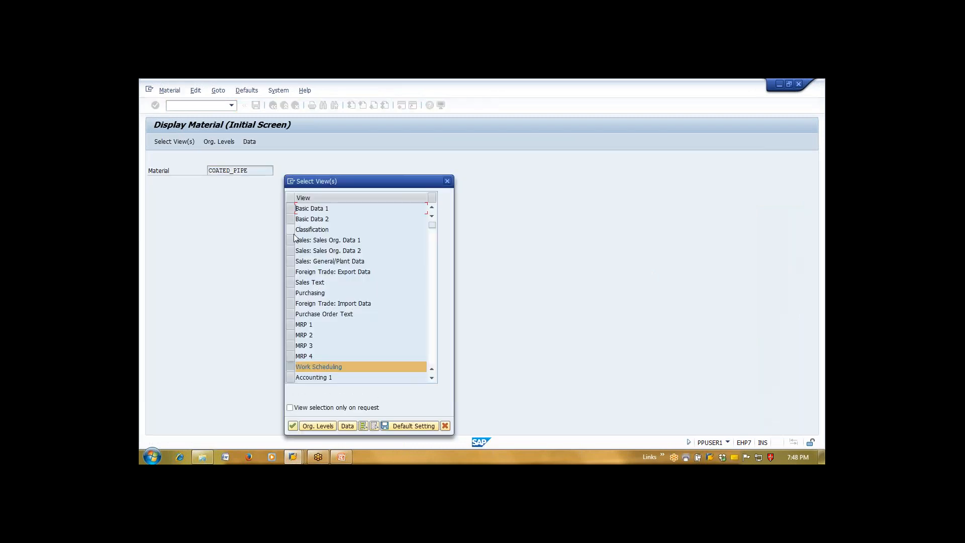
pyautogui.click(432, 378)
pyautogui.click(432, 378)
pyautogui.click(432, 378)
pyautogui.click(432, 379)
pyautogui.click(363, 426)
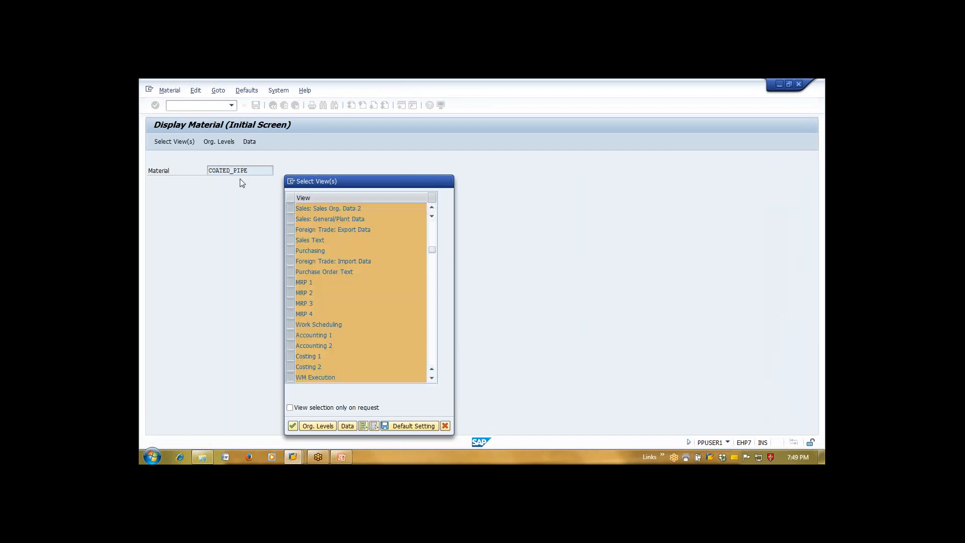
pyautogui.press('Escape')
# Replace the material number with 1059 and submit it
pyautogui.press('BackSpace')
pyautogui.write('1059')
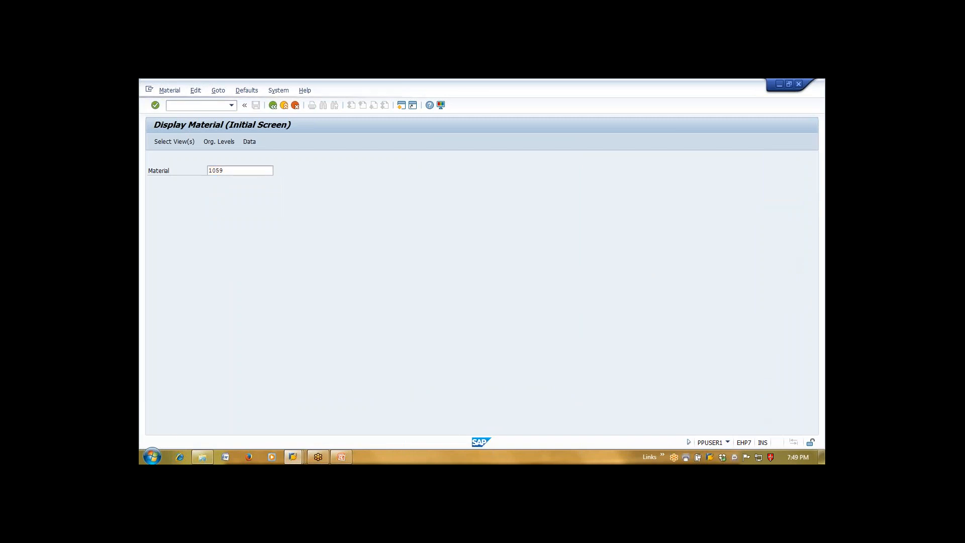
pyautogui.press('Return')
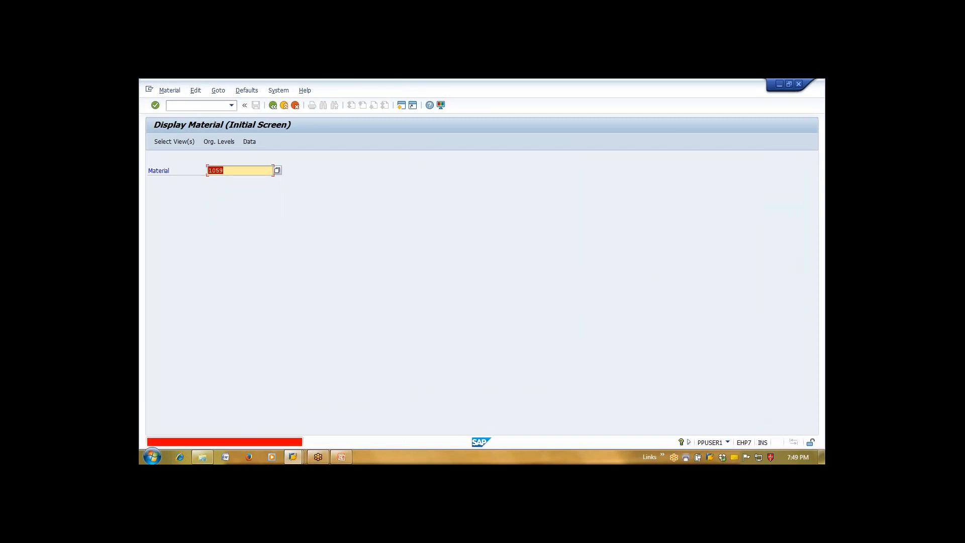
# Pick SLITTED COILS (2869) from plant 1111's material list, then cancel its view selection
pyautogui.click(277, 170)
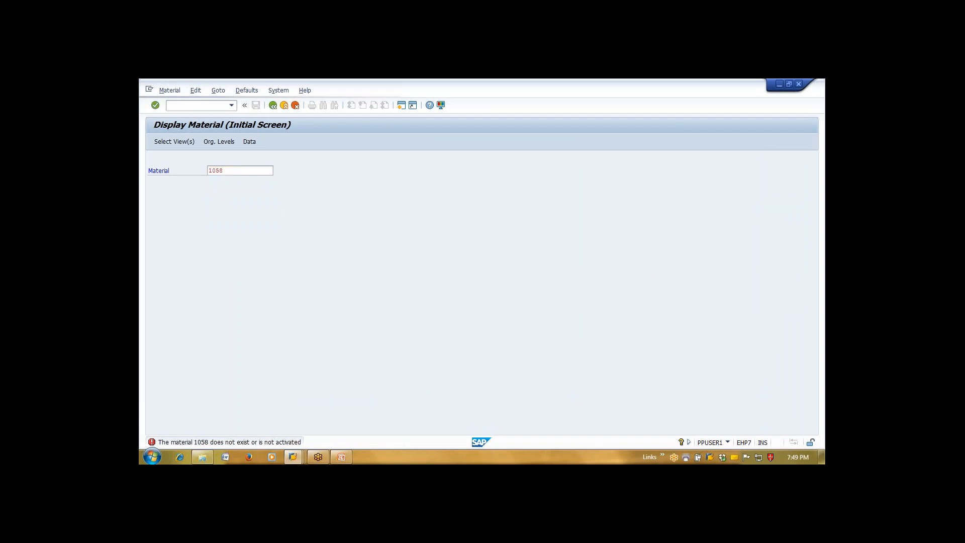
pyautogui.press('Return')
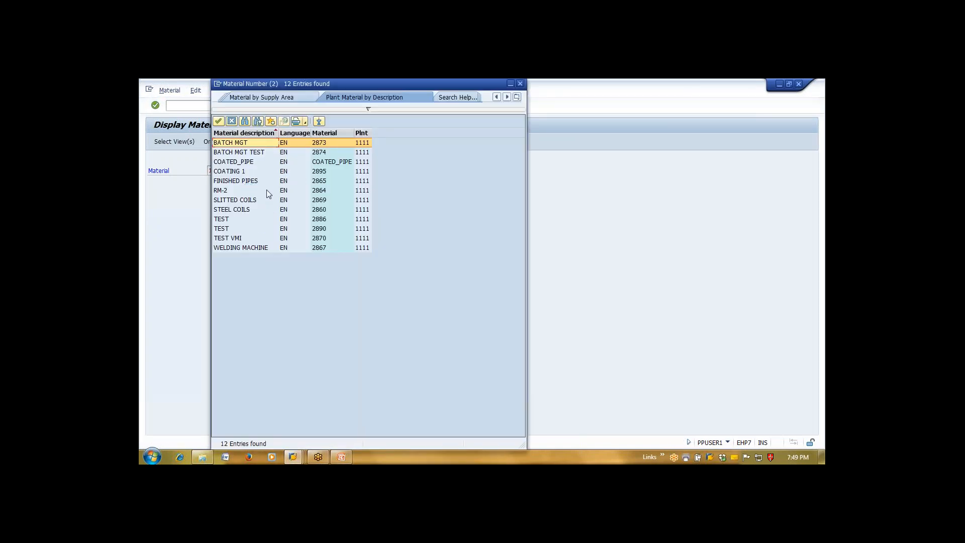
pyautogui.doubleClick(268, 201)
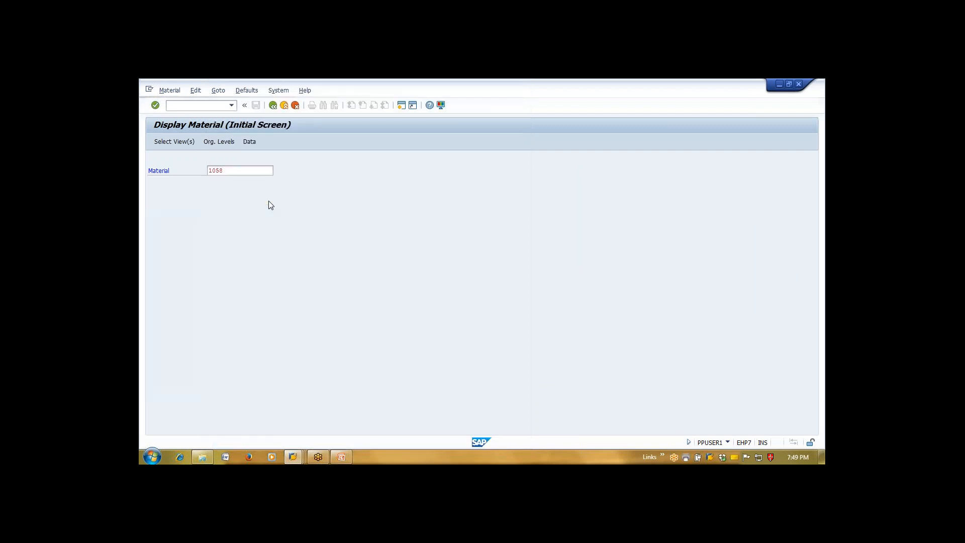
pyautogui.press('Return')
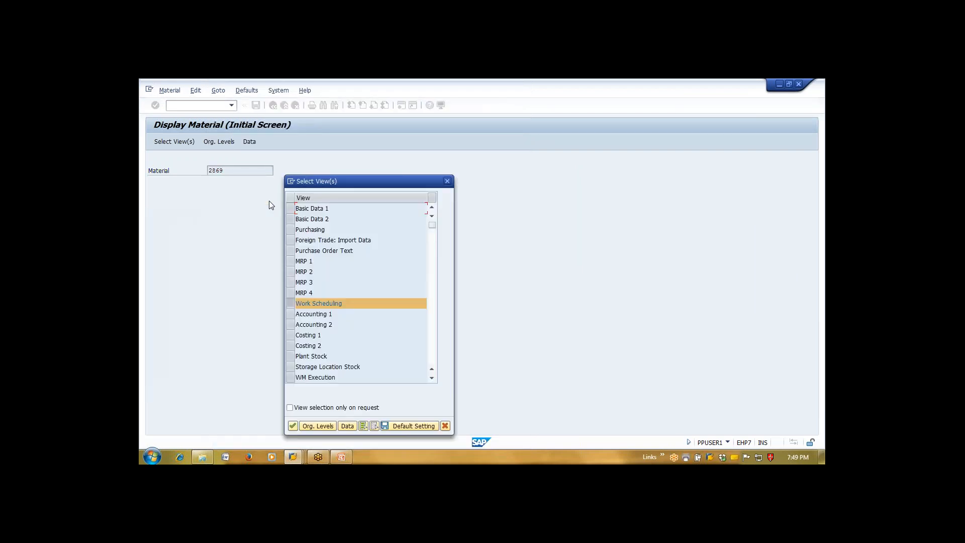
pyautogui.click(447, 181)
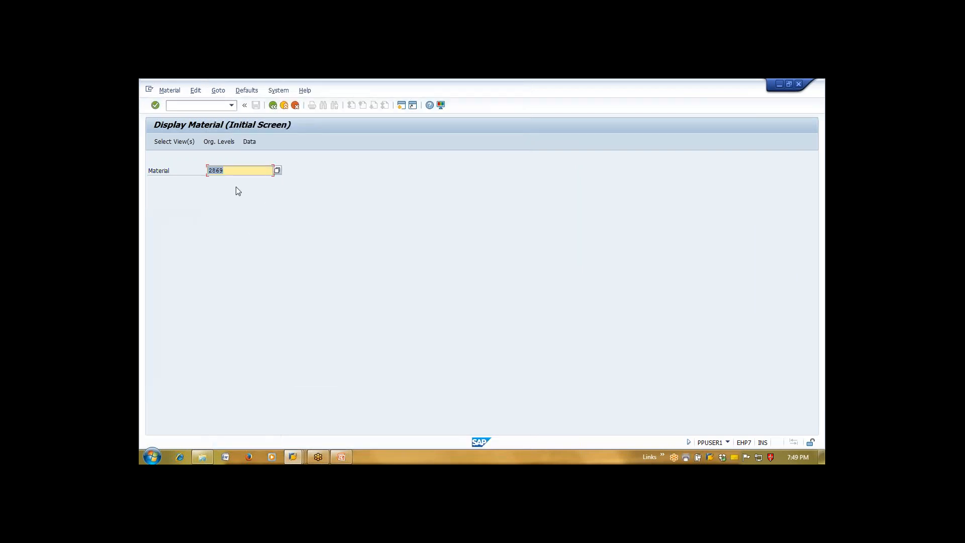
# Search plant 1111 materials again and choose FINISHED PIPES (2865) for display
pyautogui.write('28')
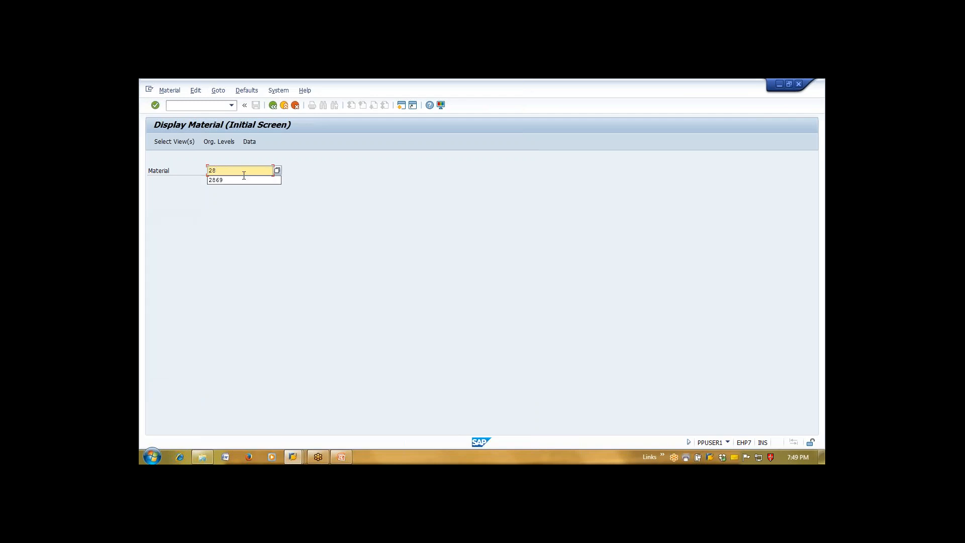
pyautogui.press('F4')
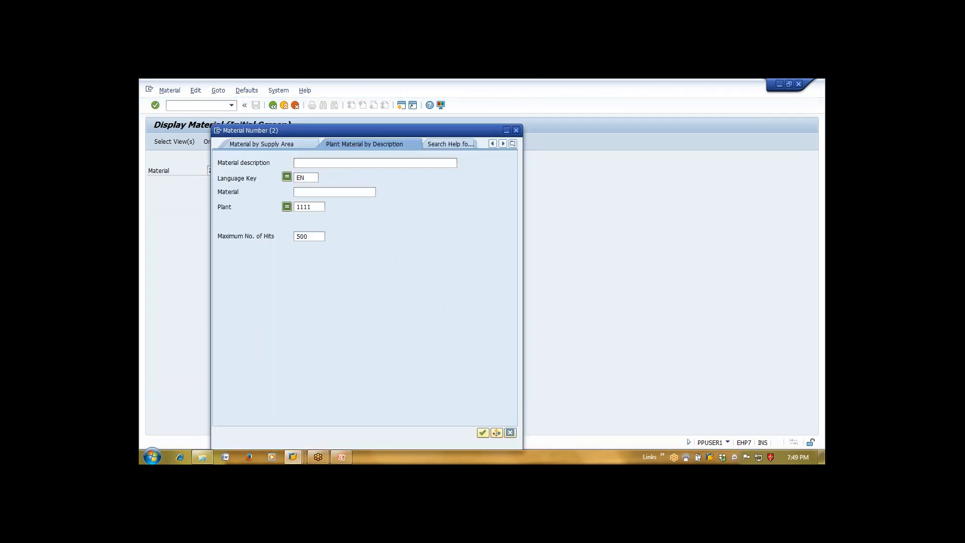
pyautogui.press('Return')
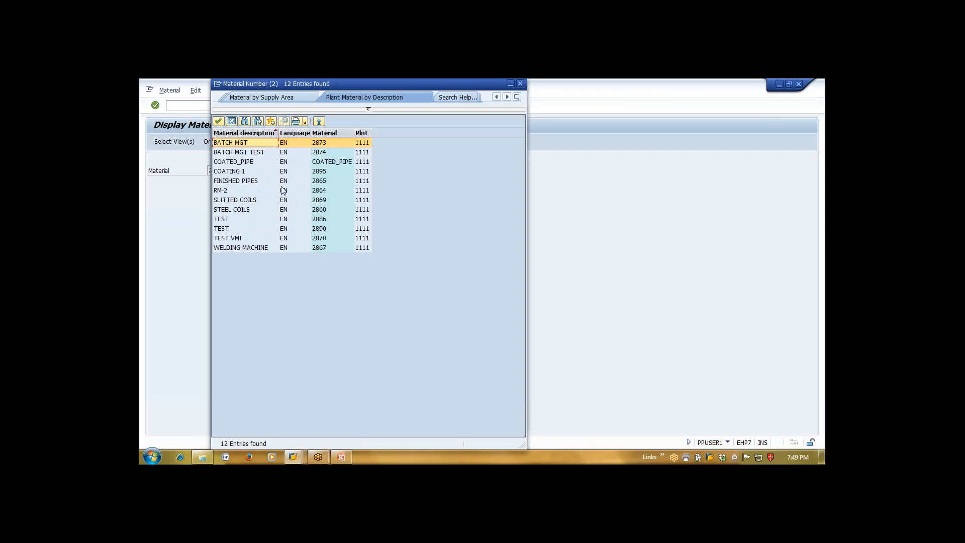
pyautogui.doubleClick(266, 181)
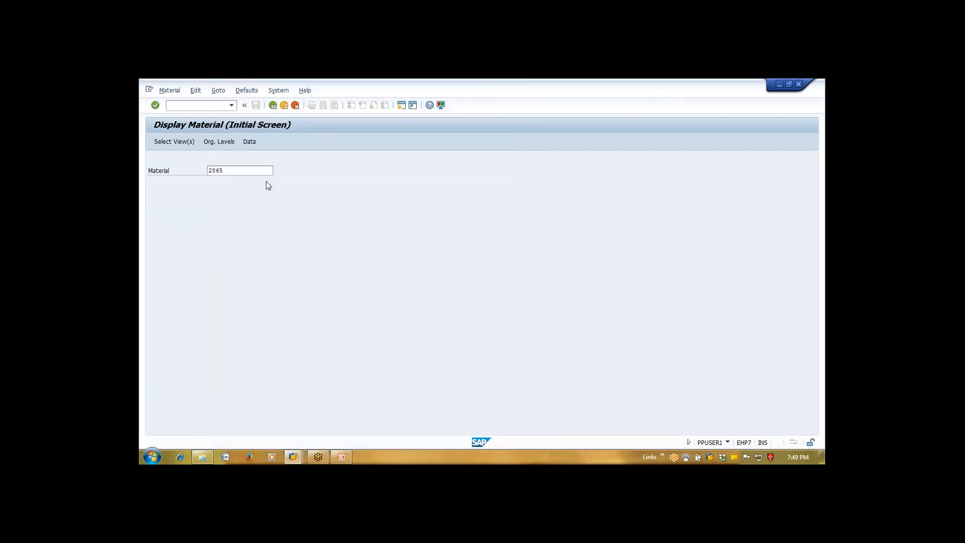
pyautogui.press('Return')
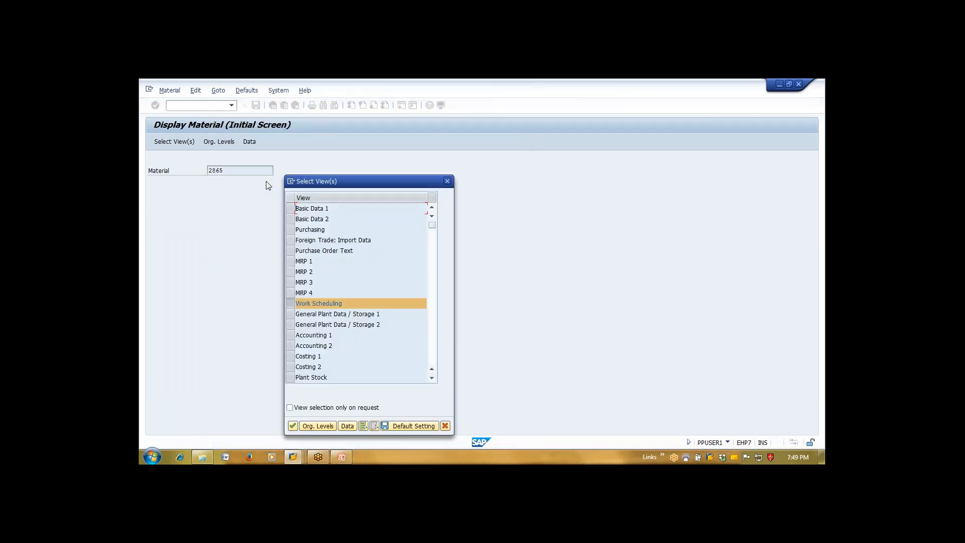
# Deselect the Work Scheduling view and cancel the Select View(s) dialog
pyautogui.click(290, 303)
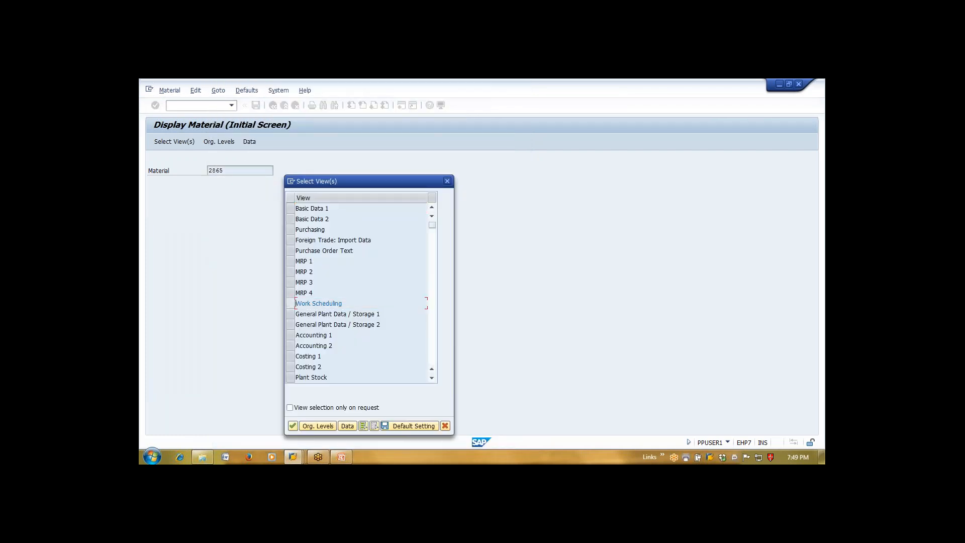
pyautogui.click(431, 349)
pyautogui.click(447, 181)
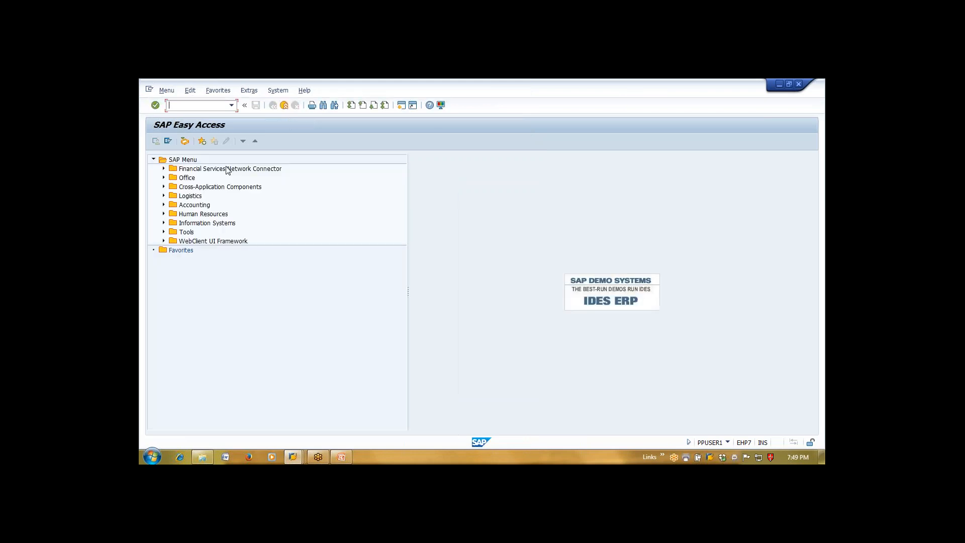
# Start Create Material with MM01 and enter material number 2865
pyautogui.write('mm01')
pyautogui.press('Return')
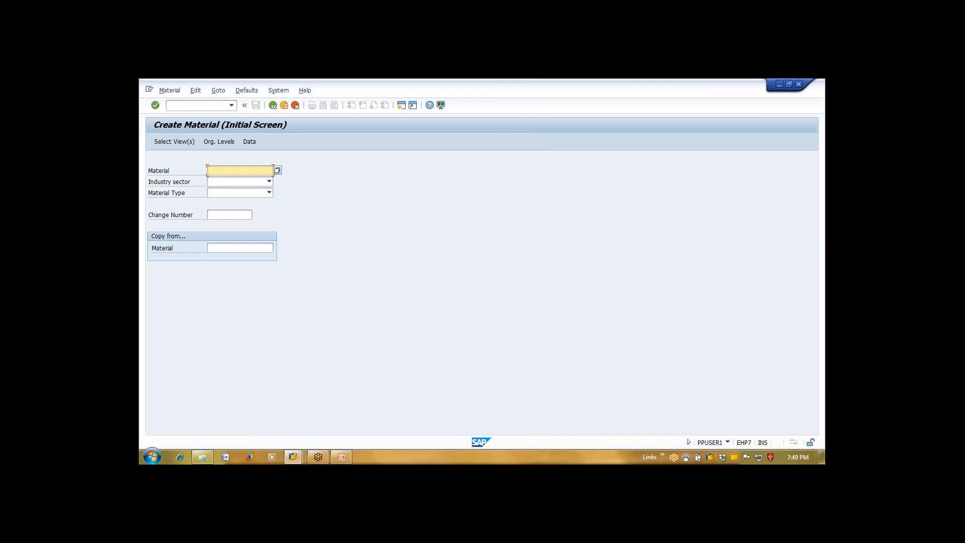
pyautogui.write('2865')
# Confirm material 2865 to copy its sector and type, and scroll through the view list
pyautogui.press('Return')
pyautogui.press('Return')
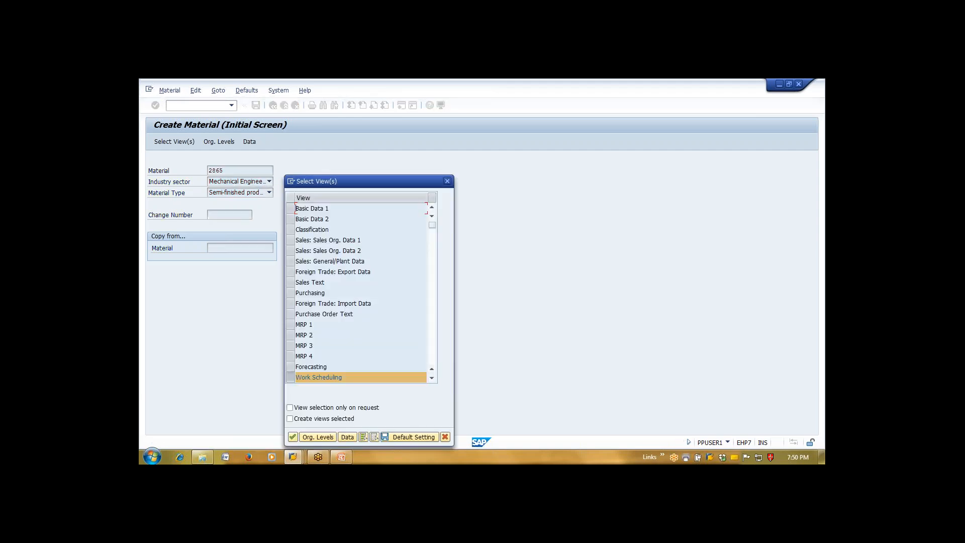
pyautogui.click(433, 379)
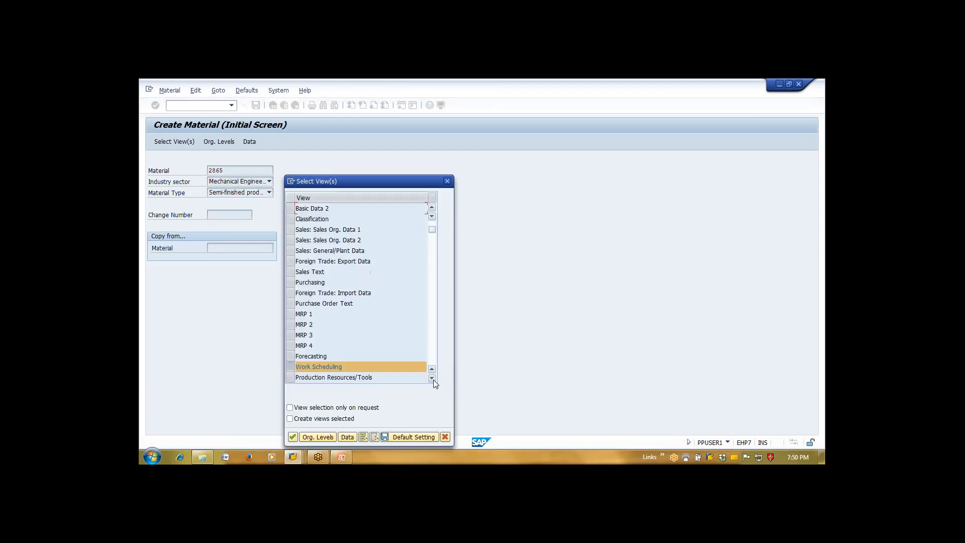
pyautogui.click(433, 379)
pyautogui.click(434, 379)
pyautogui.click(433, 379)
pyautogui.click(433, 379)
pyautogui.click(433, 379)
pyautogui.click(433, 379)
pyautogui.click(433, 379)
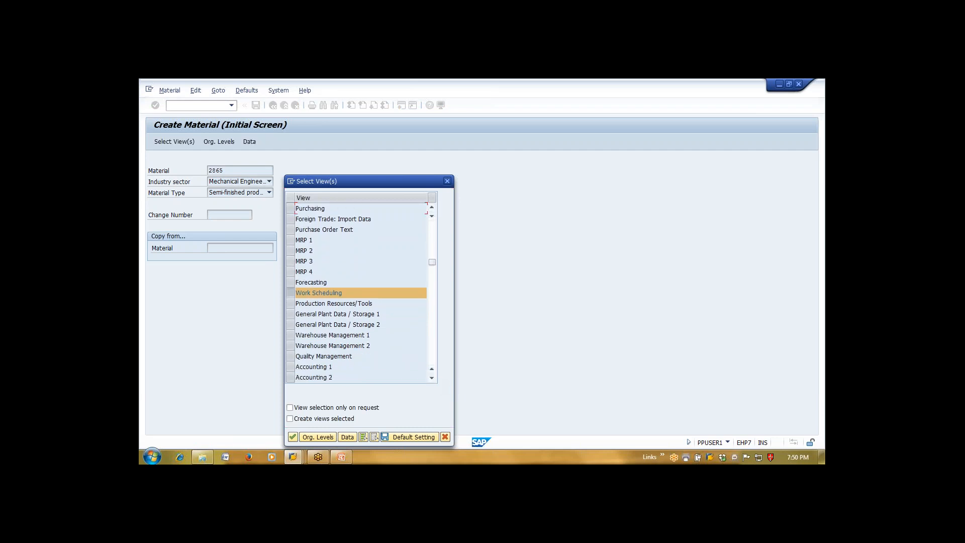
# Choose the Quality Management view instead of Work Scheduling, for plant 1111
pyautogui.click(294, 356)
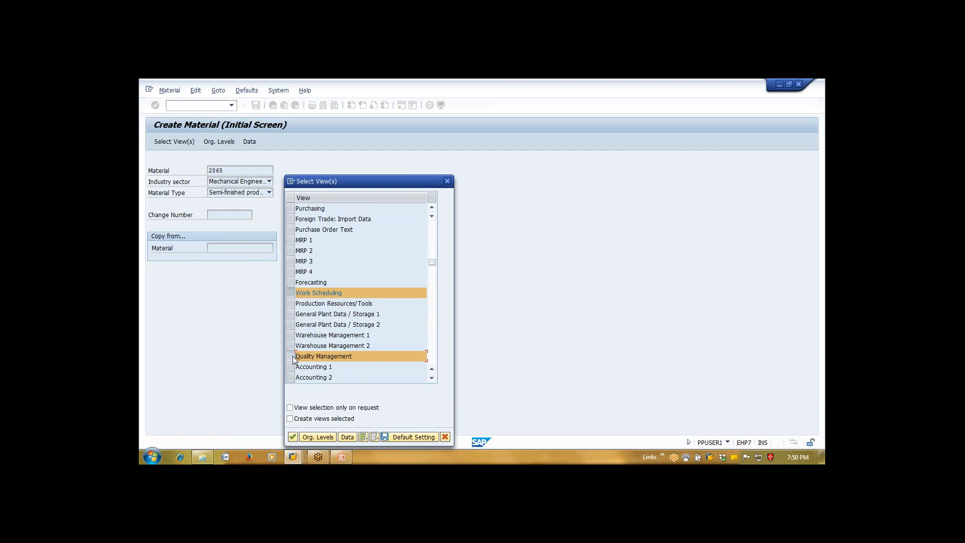
pyautogui.click(292, 295)
pyautogui.press('Return')
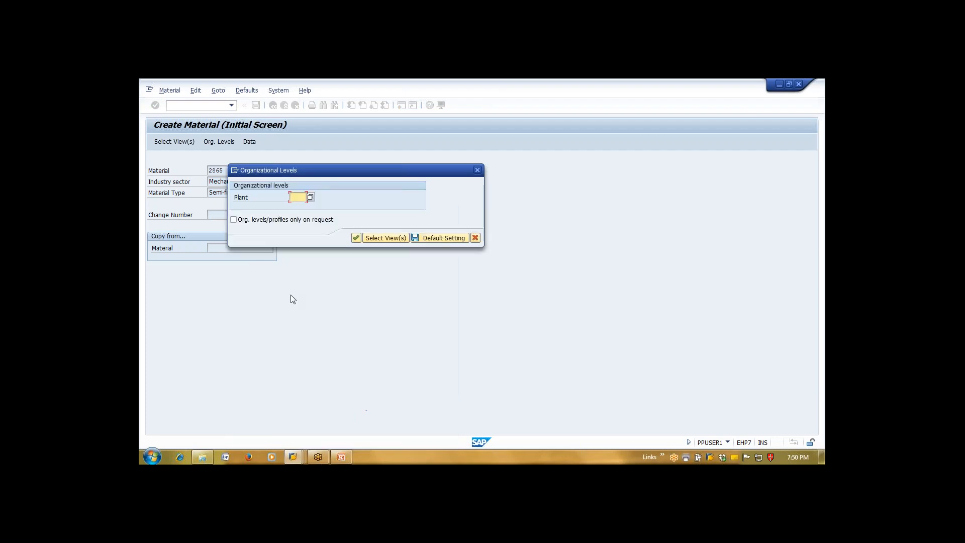
pyautogui.write('1111')
pyautogui.press('Return')
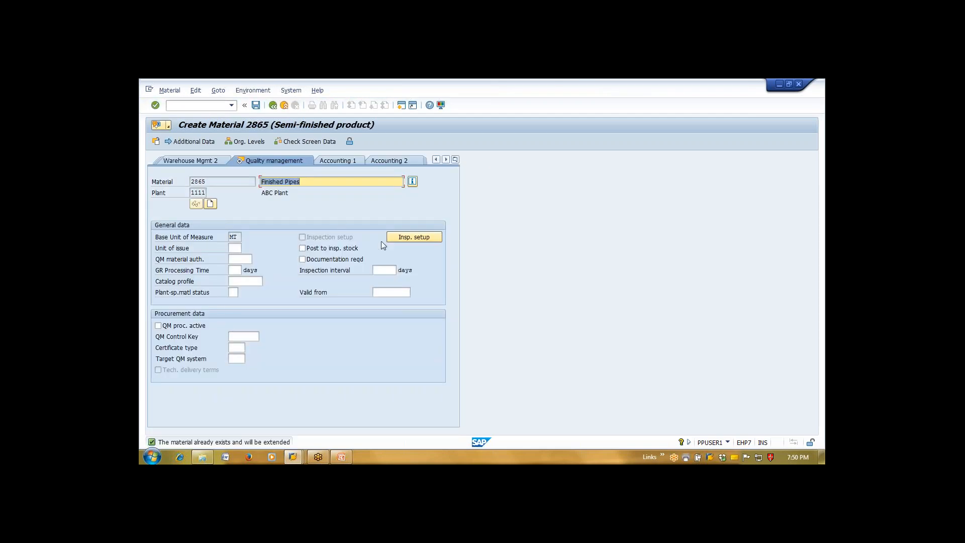
# Open the inspection setup for 2865, add inspection type rows, and list the 29 inspection types
pyautogui.click(414, 237)
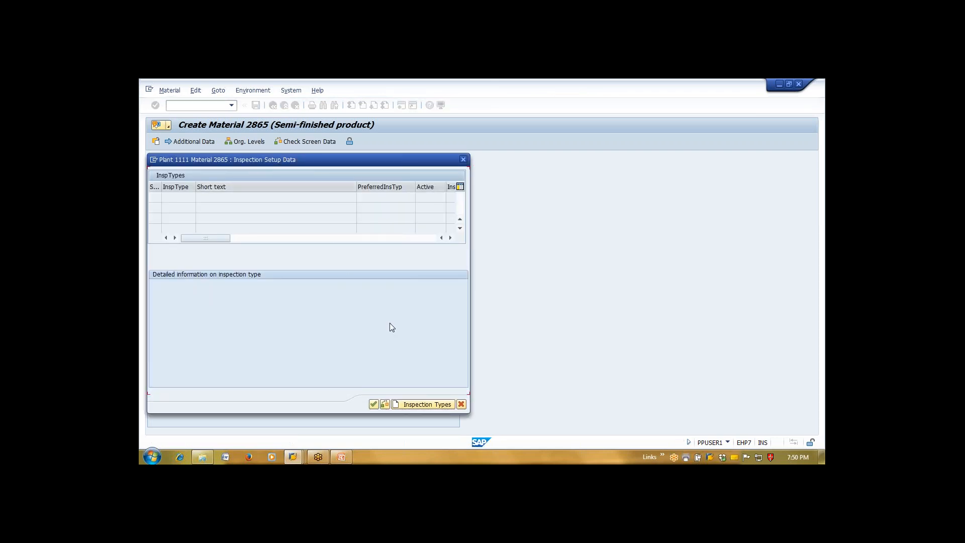
pyautogui.click(436, 404)
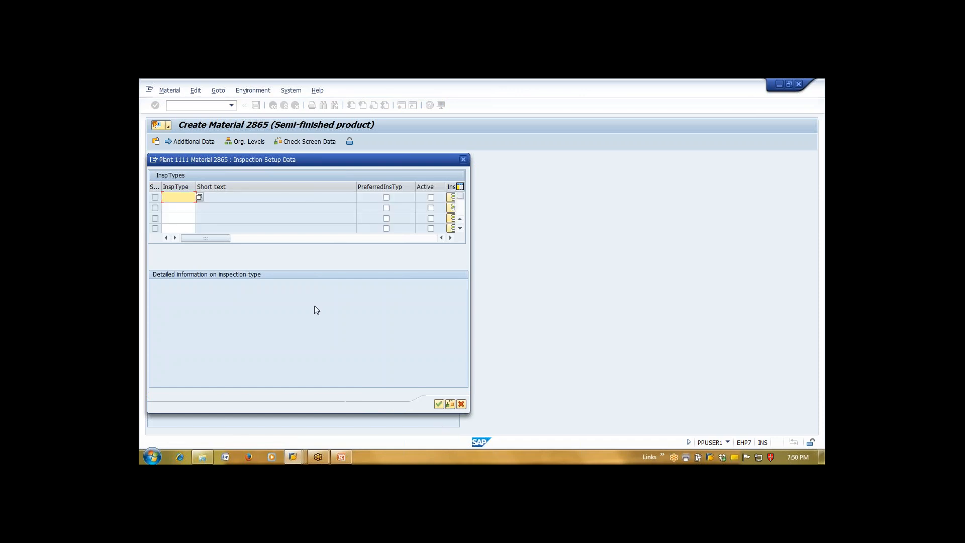
pyautogui.click(200, 198)
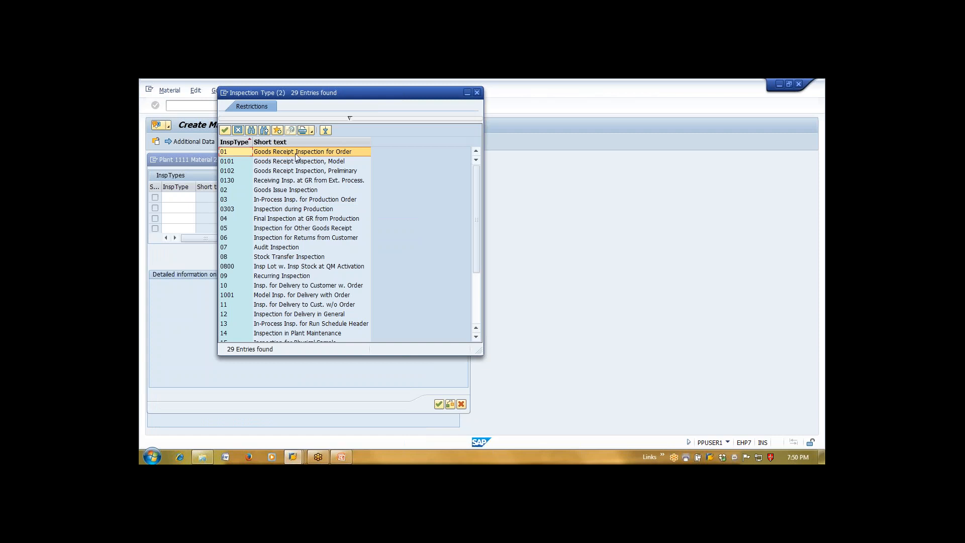
# Review inspection types 02, 03, 05, 08 and 09 without selecting any, then close the list
pyautogui.click(276, 192)
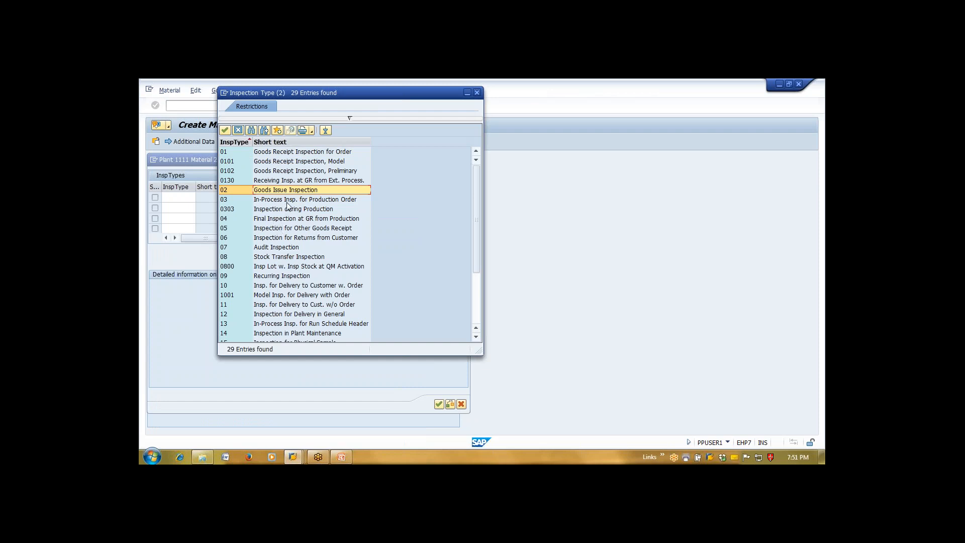
pyautogui.click(287, 202)
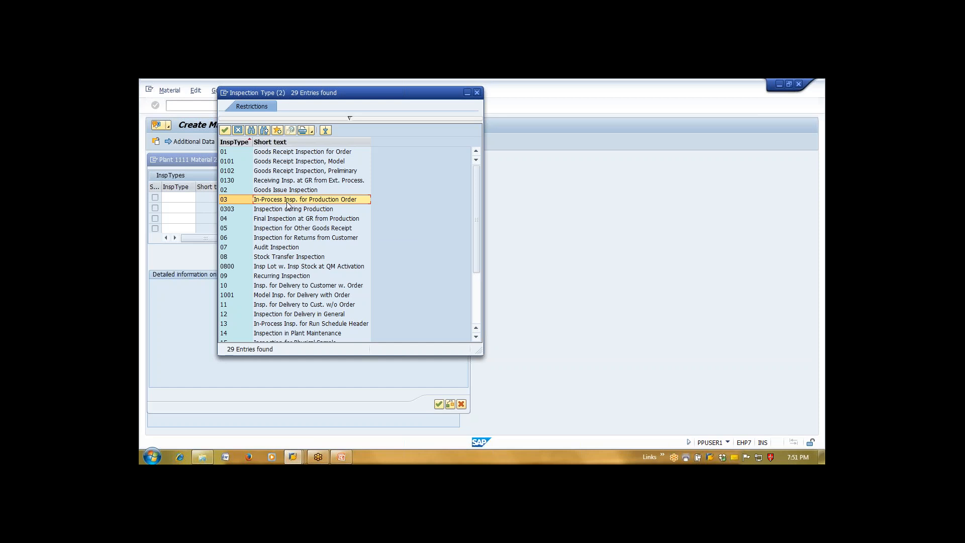
pyautogui.click(282, 230)
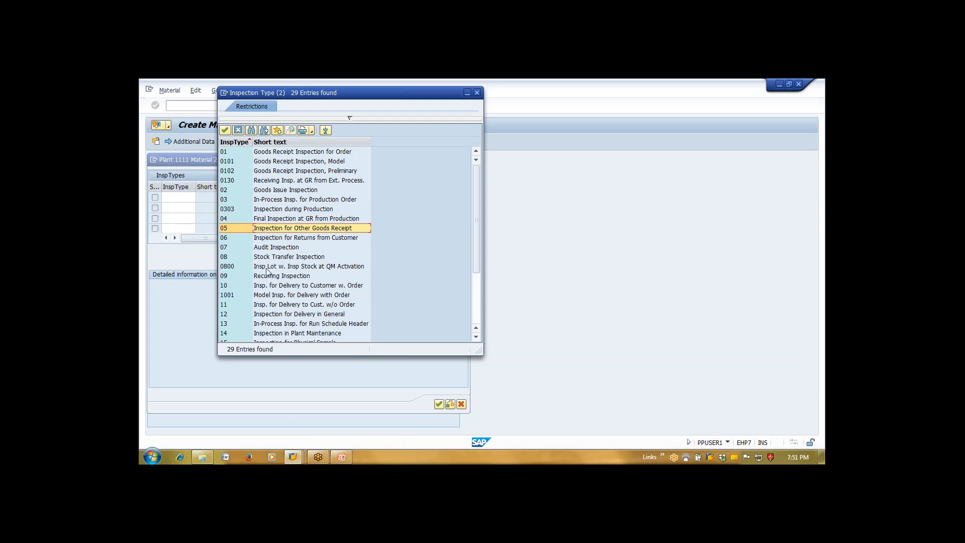
pyautogui.click(284, 257)
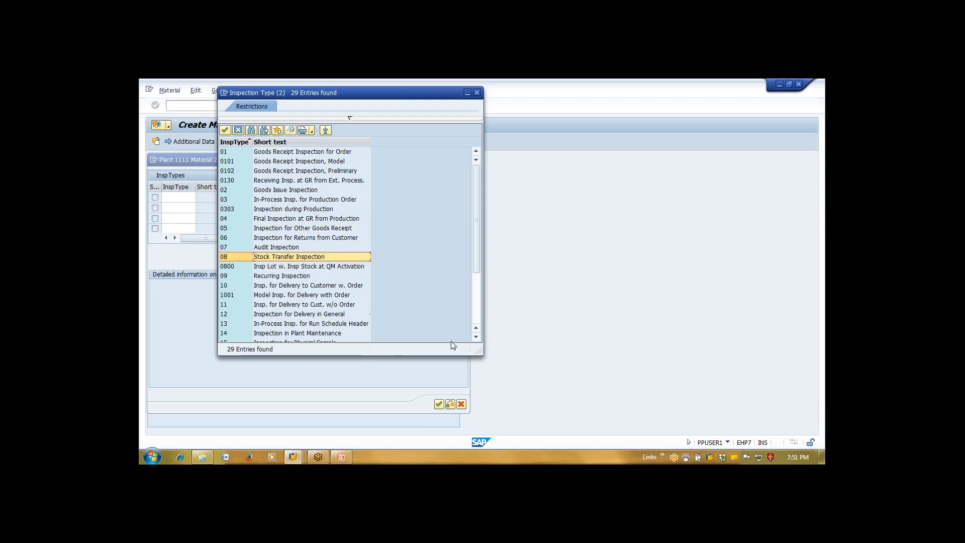
pyautogui.click(306, 276)
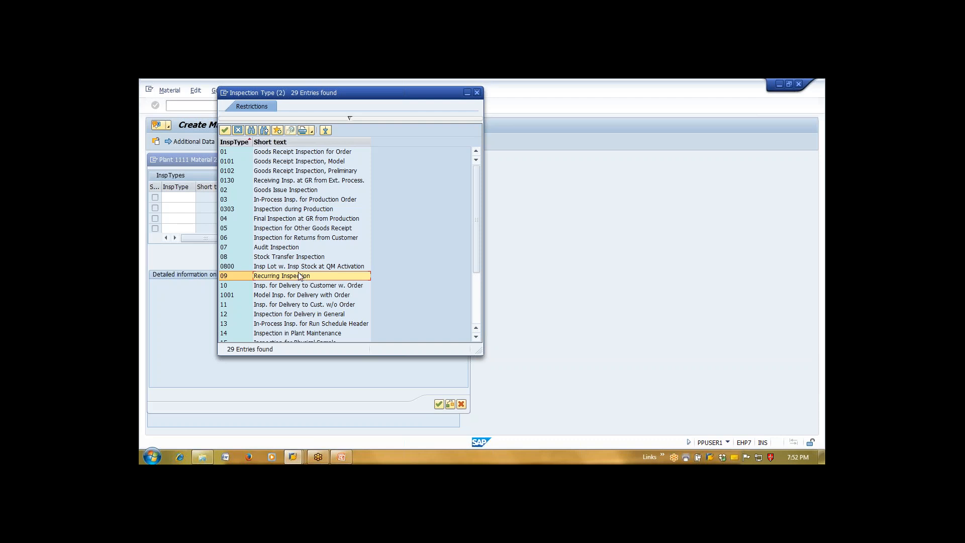
pyautogui.press('Escape')
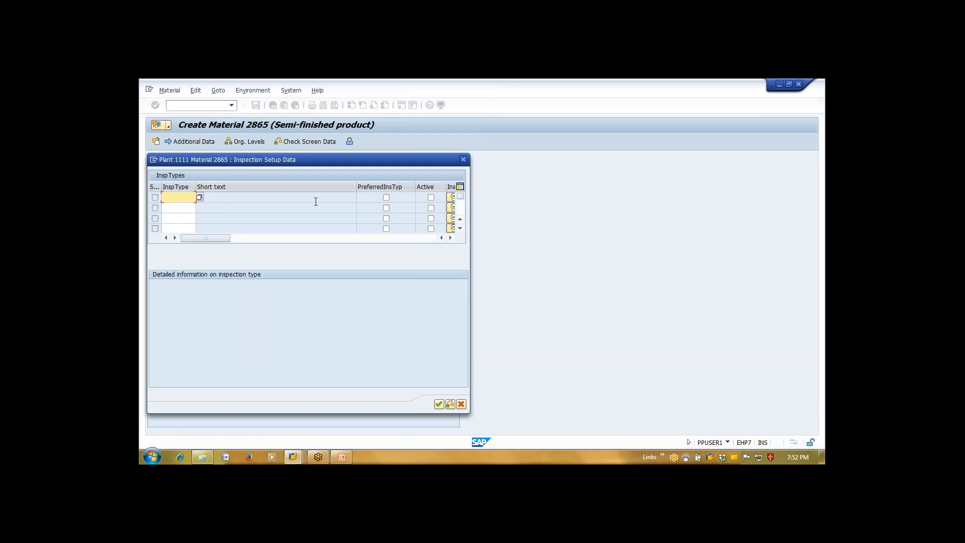
pyautogui.click(461, 405)
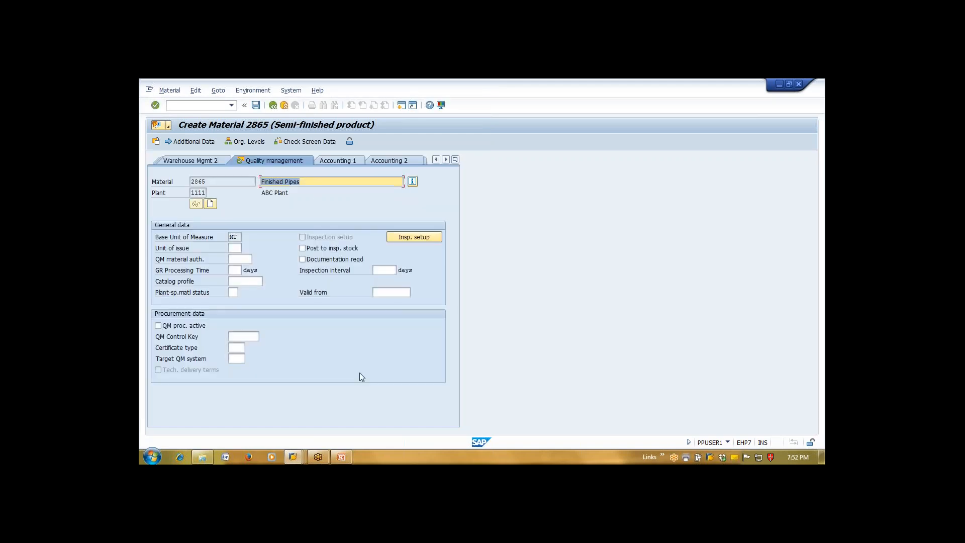
pyautogui.click(294, 458)
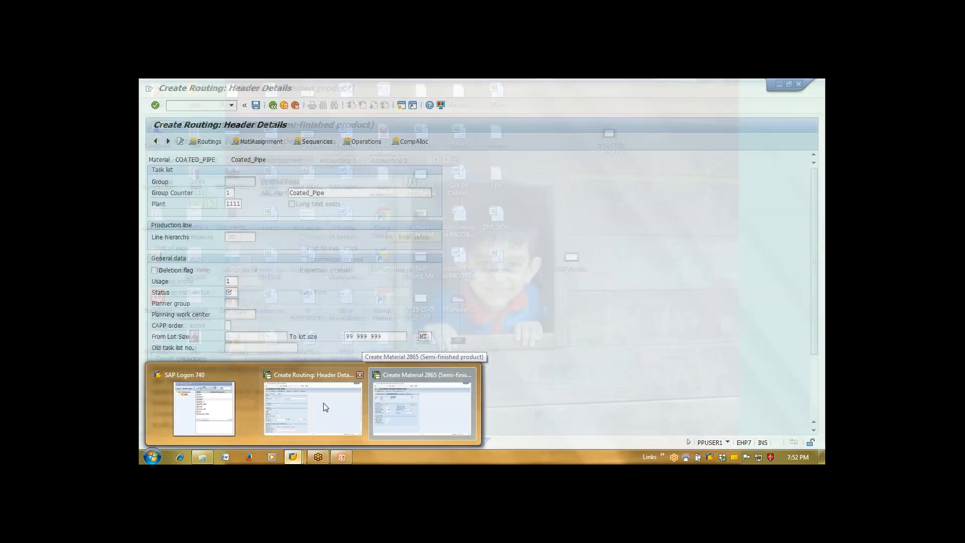
pyautogui.click(322, 407)
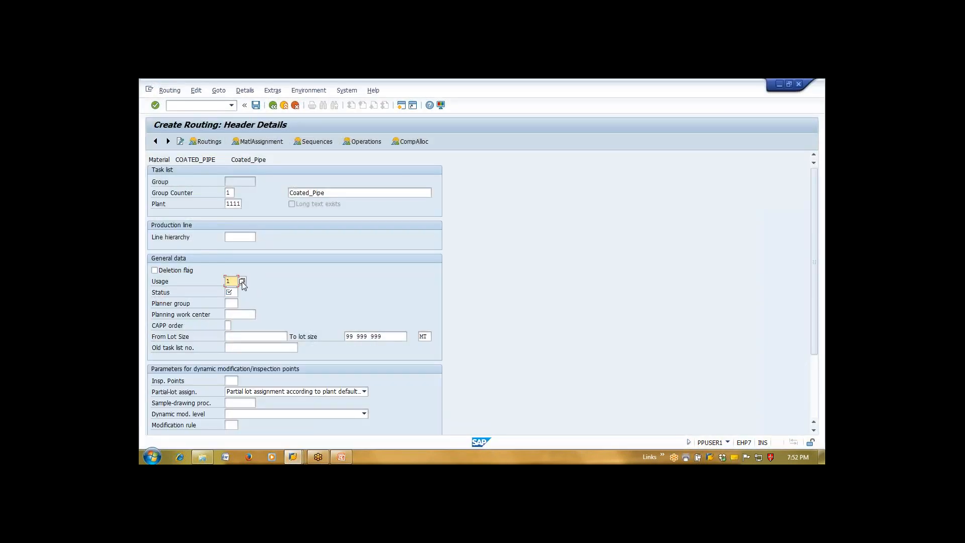
pyautogui.click(242, 282)
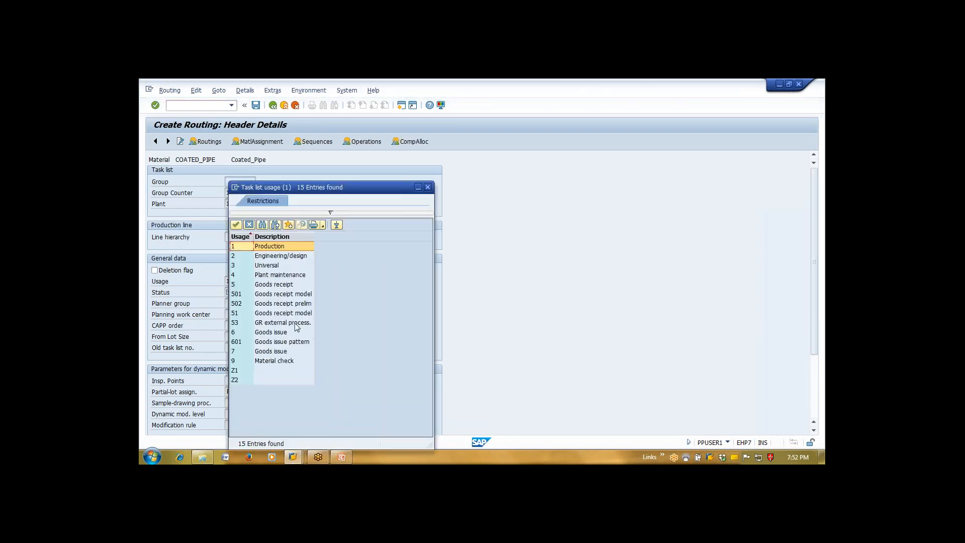
pyautogui.moveTo(336, 191); pyautogui.dragTo(521, 121)
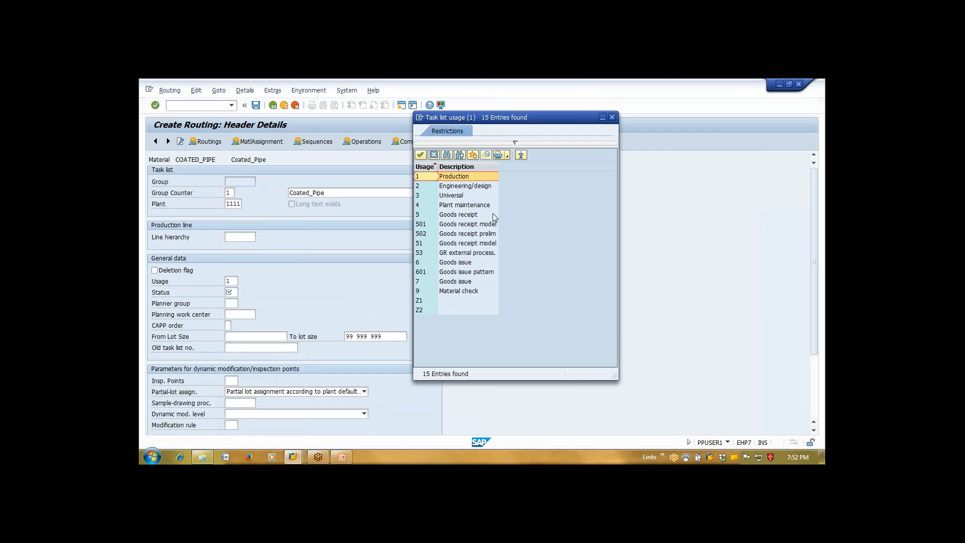
pyautogui.click(478, 216)
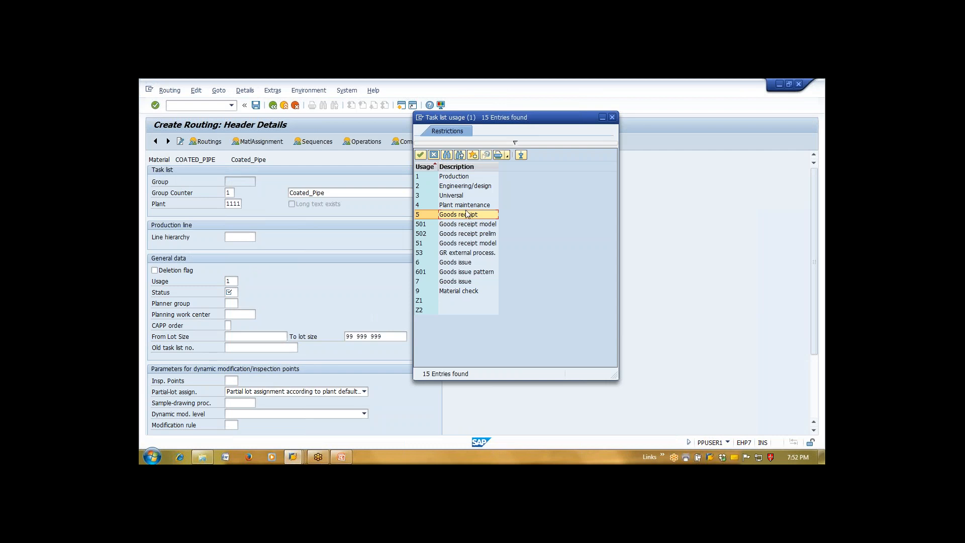
pyautogui.click(435, 154)
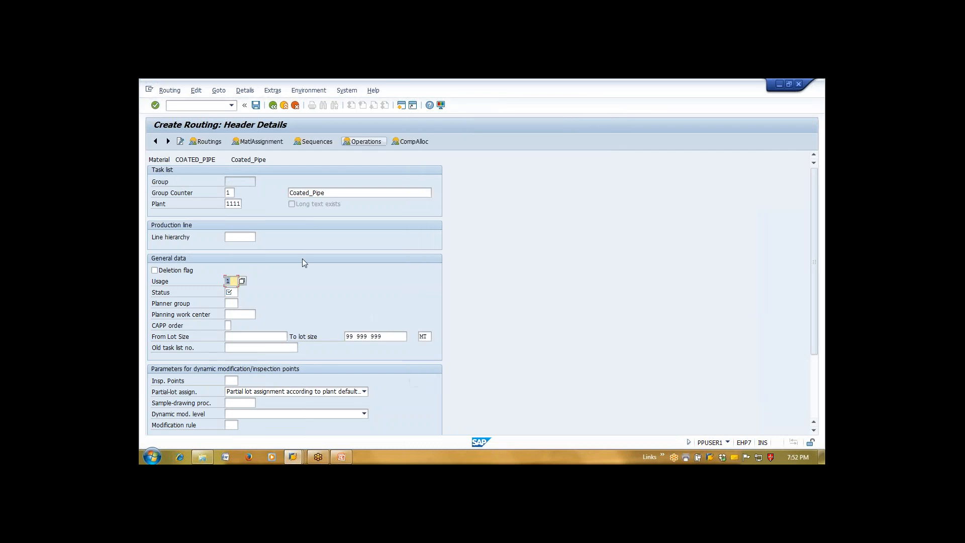
pyautogui.click(231, 292)
pyautogui.click(242, 293)
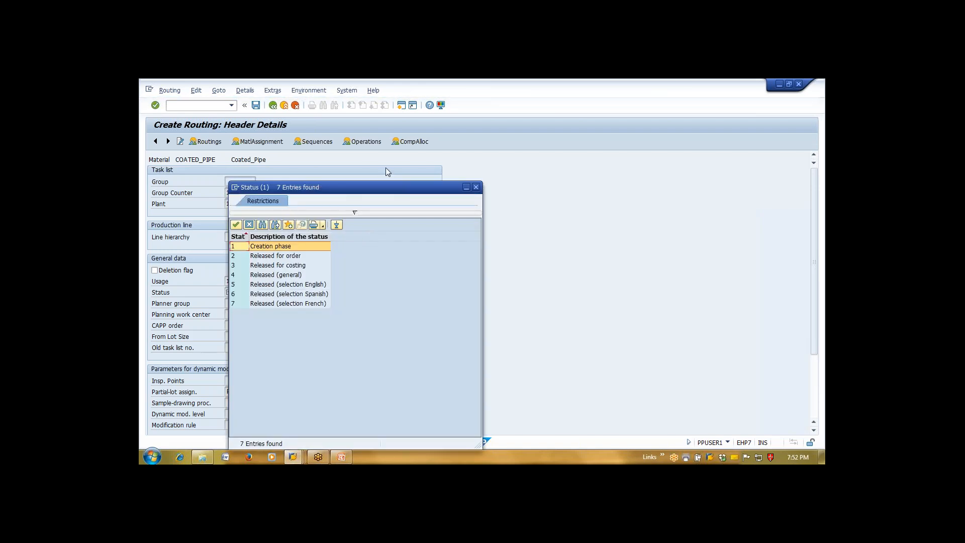
pyautogui.moveTo(392, 185); pyautogui.dragTo(463, 142)
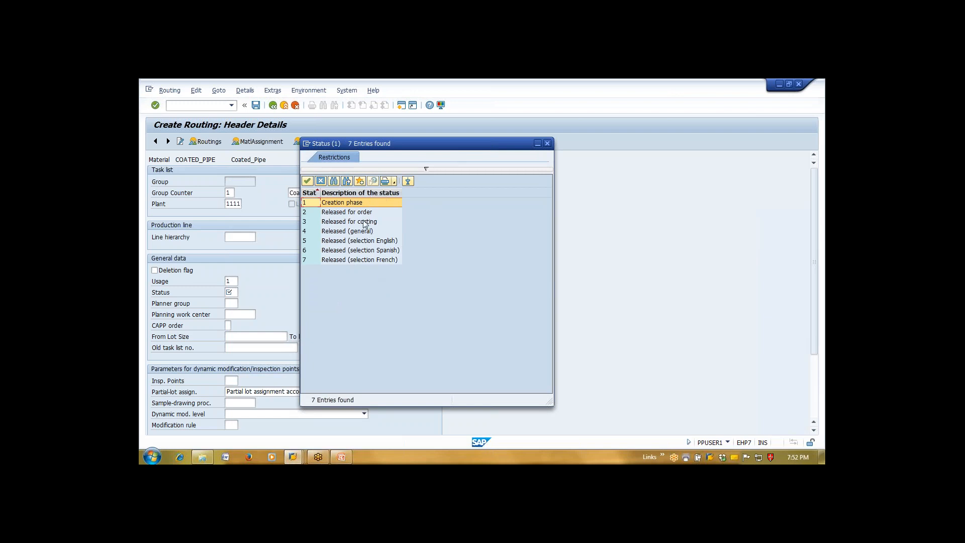
pyautogui.click(320, 181)
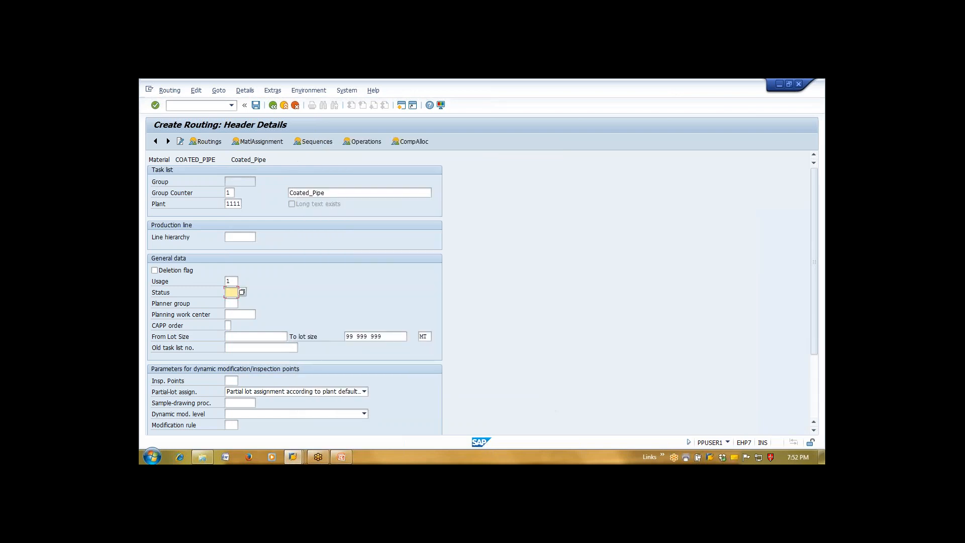
pyautogui.click(242, 292)
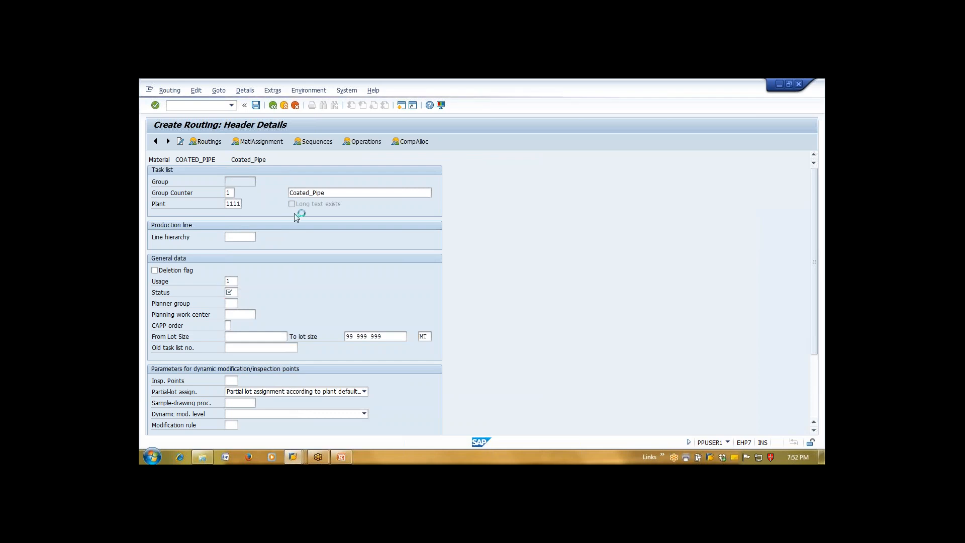
# Give the routing header status 4 (Released, general) and planner group 001
pyautogui.doubleClick(305, 276)
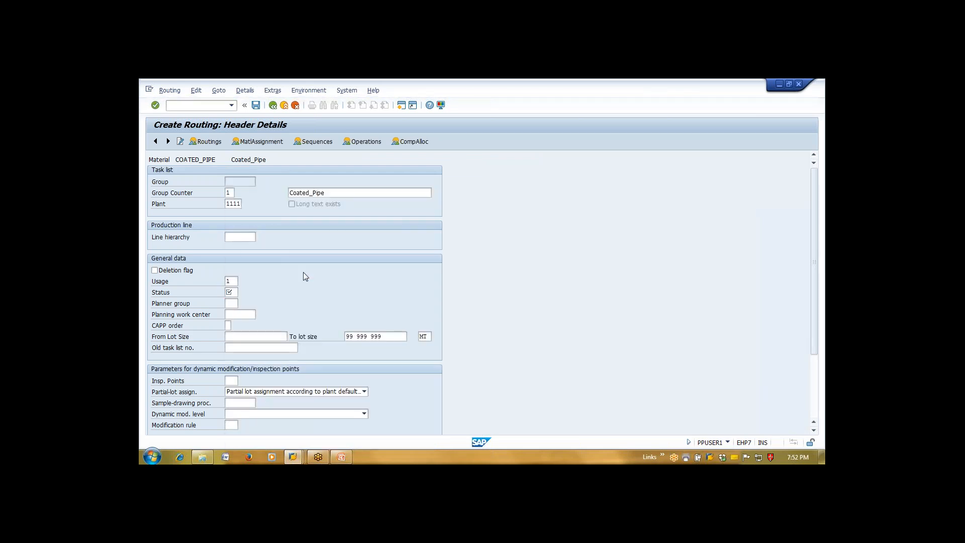
pyautogui.click(231, 303)
pyautogui.click(242, 303)
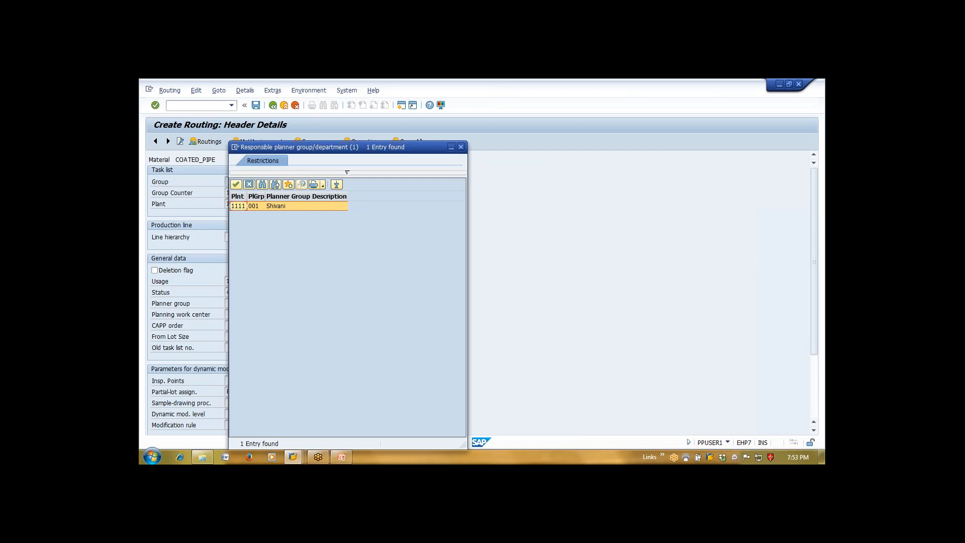
pyautogui.press('Return')
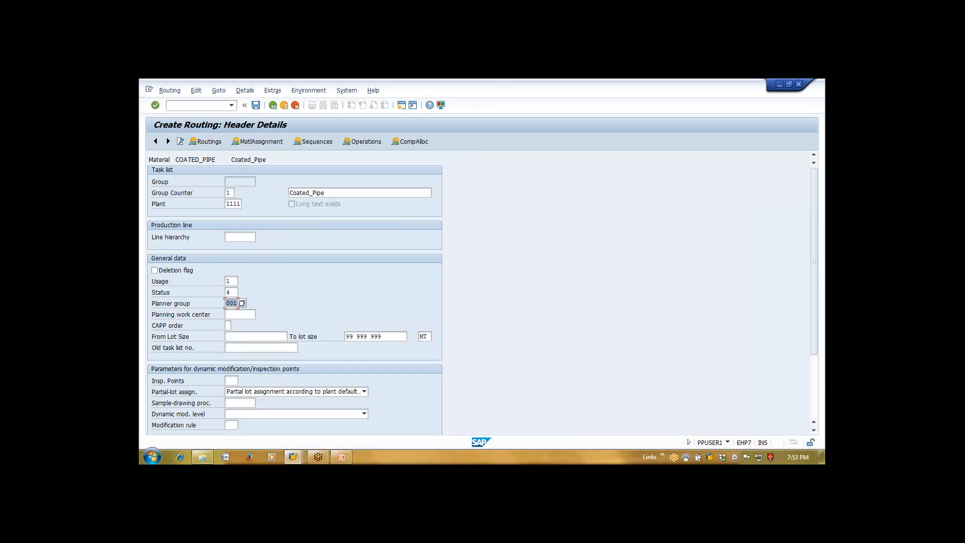
pyautogui.click(246, 314)
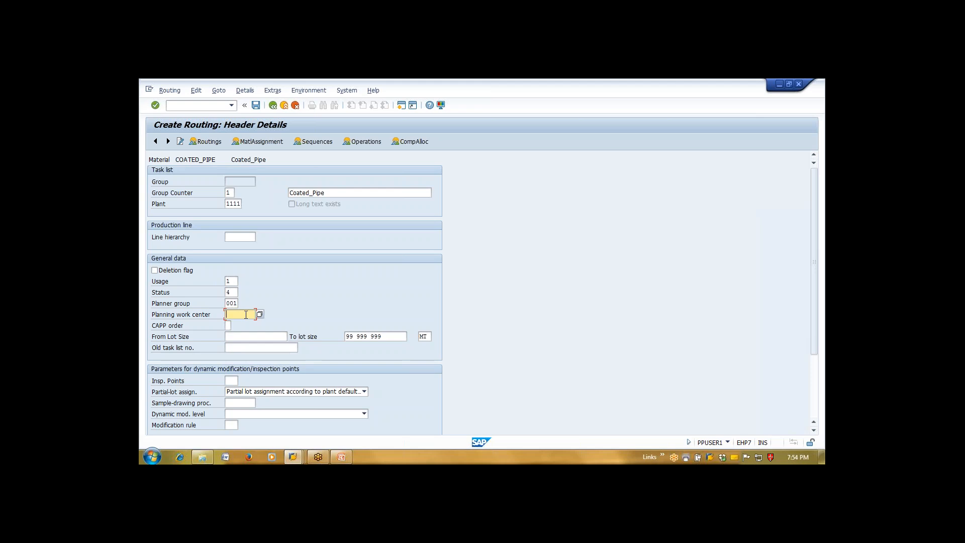
pyautogui.press('Tab')
pyautogui.press('Tab')
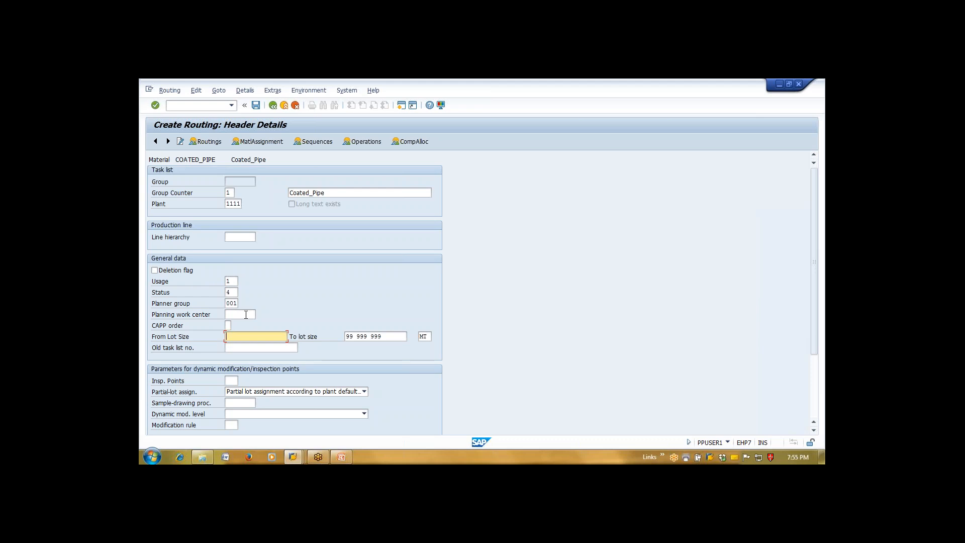
# Enter 0.01 as the from lot size and list the inspection point identifications
pyautogui.write('0.01')
pyautogui.click(814, 431)
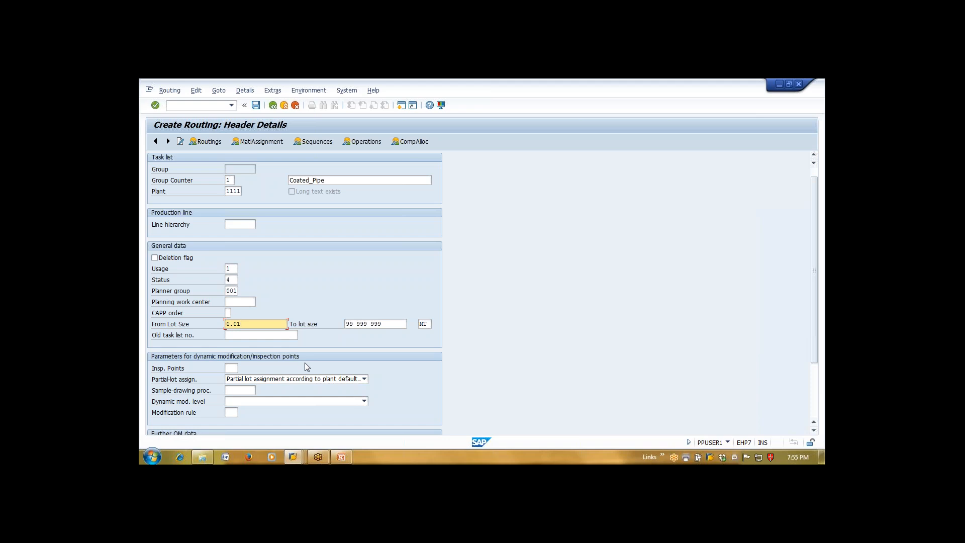
pyautogui.click(234, 368)
pyautogui.click(242, 369)
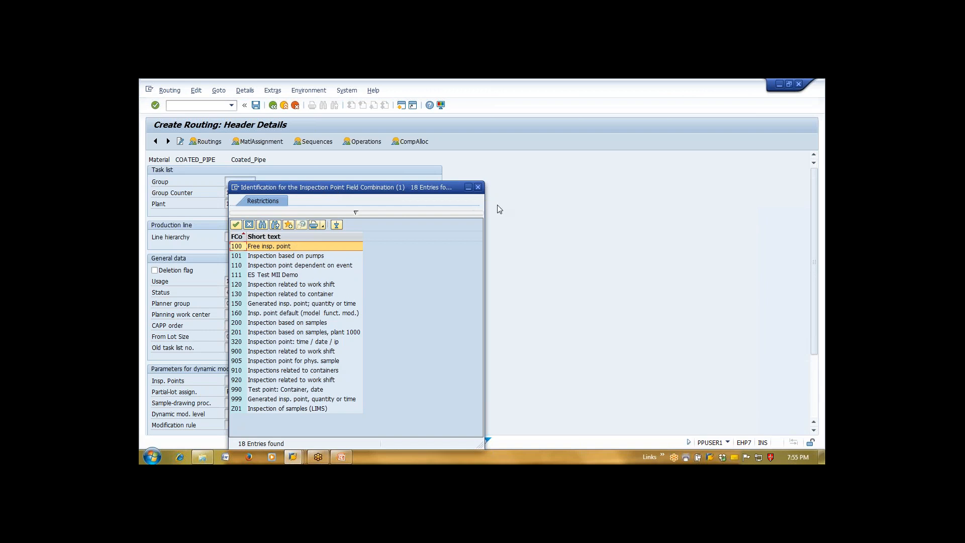
# Dismiss the inspection point list and replace the rejected 0.01 lot size with 1
pyautogui.click(478, 187)
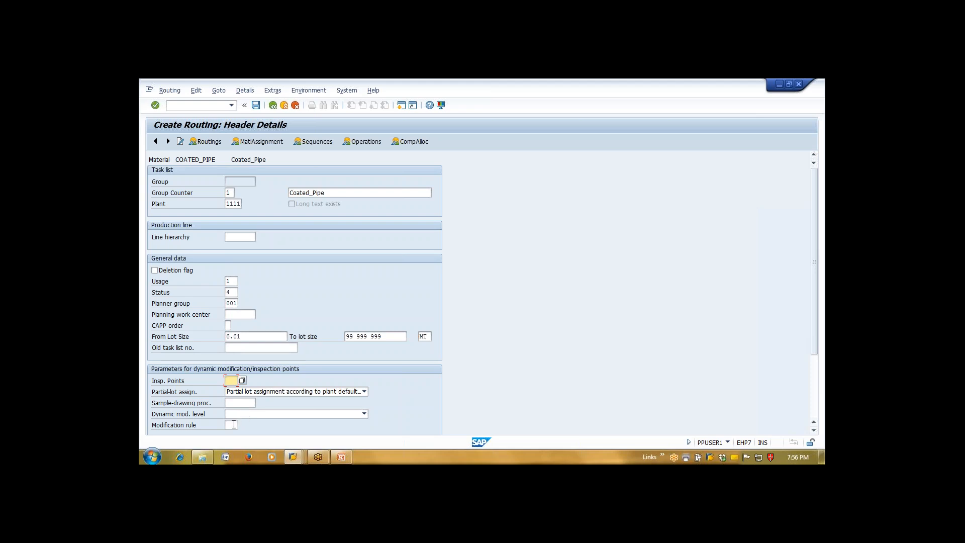
pyautogui.click(234, 425)
pyautogui.press('Return')
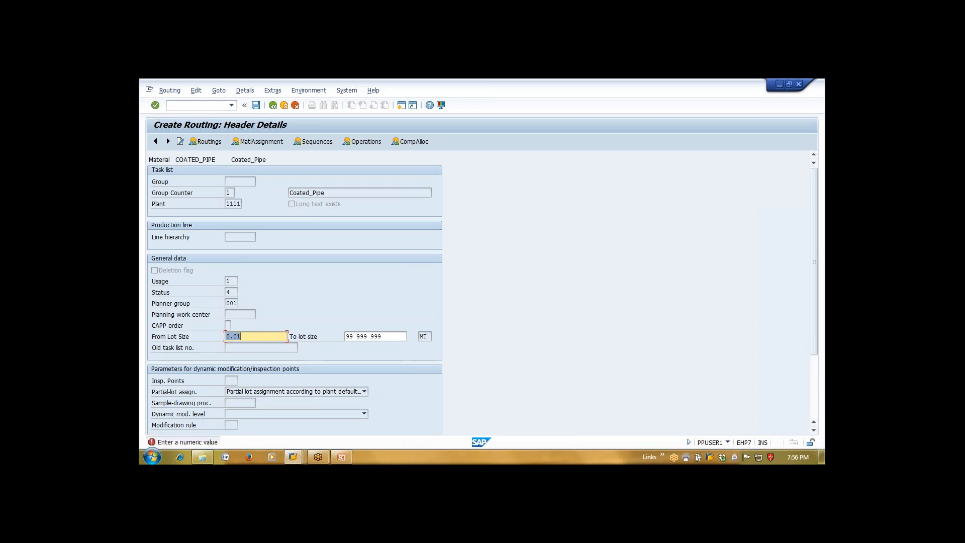
pyautogui.press('Right')
pyautogui.press('BackSpace')
pyautogui.press('BackSpace')
pyautogui.press('BackSpace')
pyautogui.press('BackSpace')
pyautogui.write('1')
pyautogui.press('Return')
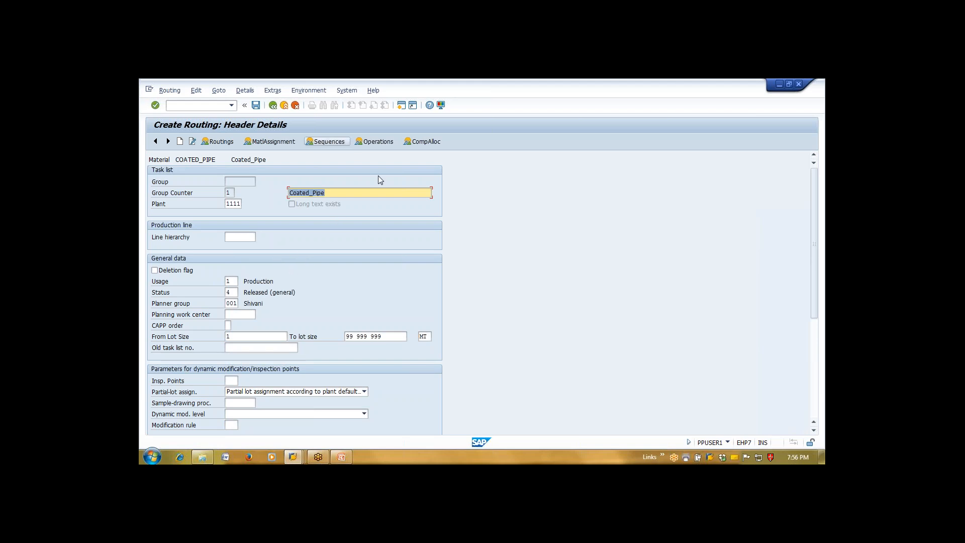
# Show the operation overview, widen the SOp column, and search work centers for operation 0010
pyautogui.click(378, 143)
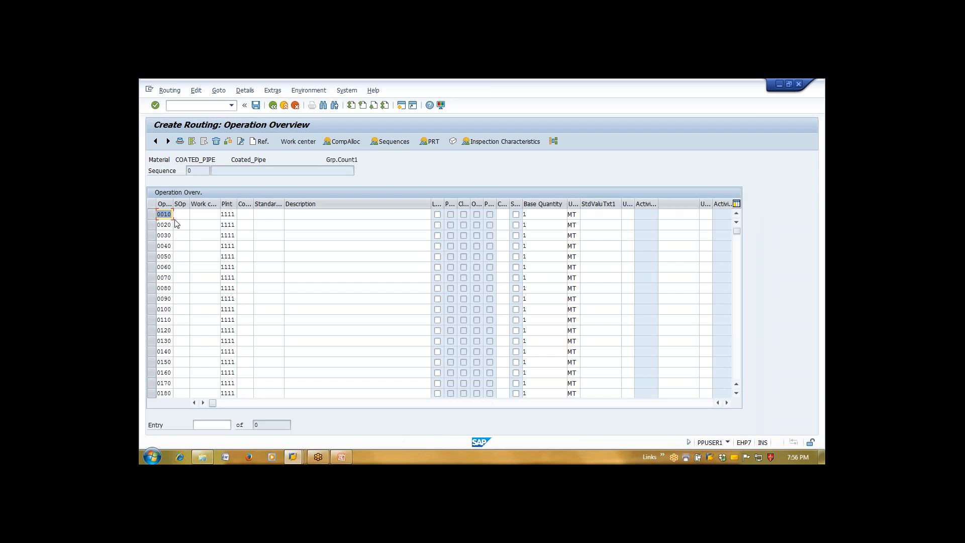
pyautogui.moveTo(188, 207); pyautogui.dragTo(230, 207)
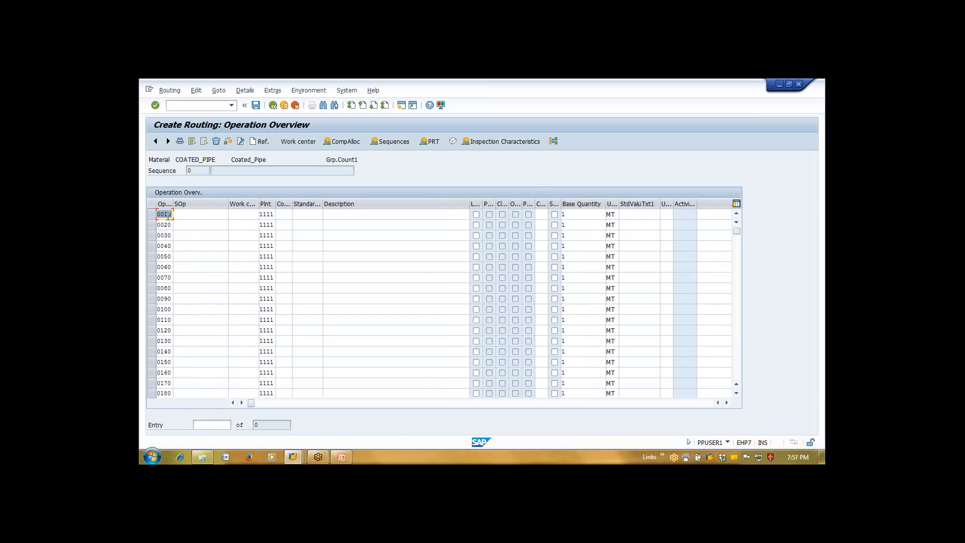
pyautogui.click(188, 216)
pyautogui.click(244, 218)
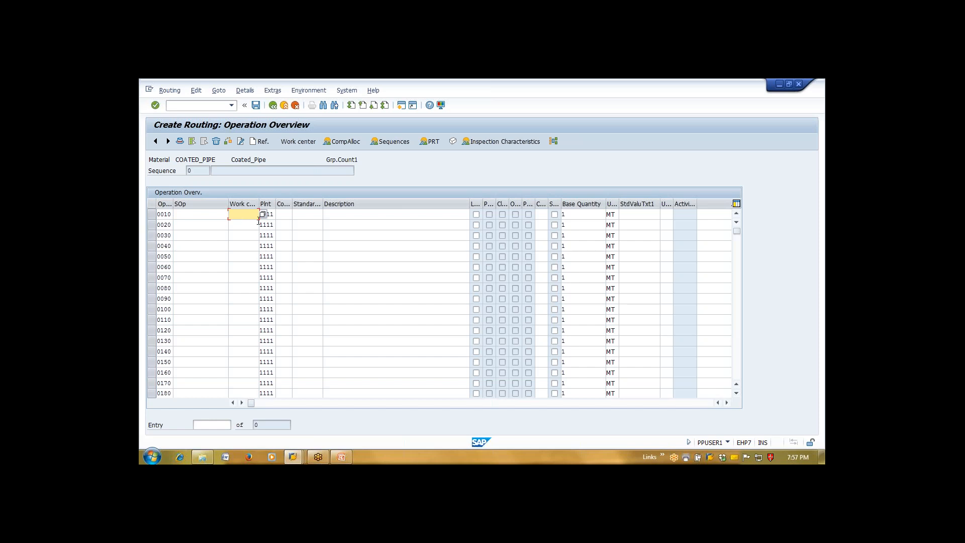
pyautogui.click(262, 215)
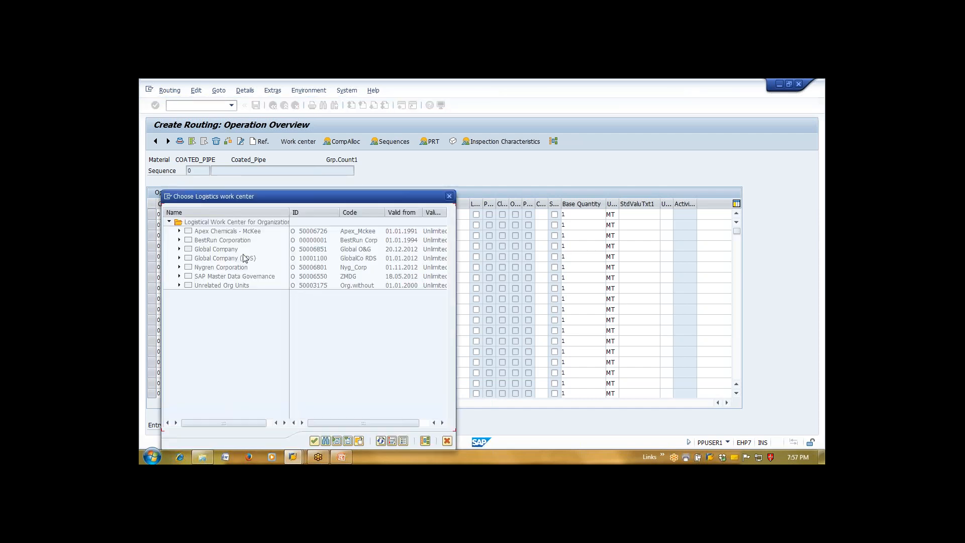
# Browse the work center hierarchy, then assign work center SLITTING to operation 0010
pyautogui.click(180, 231)
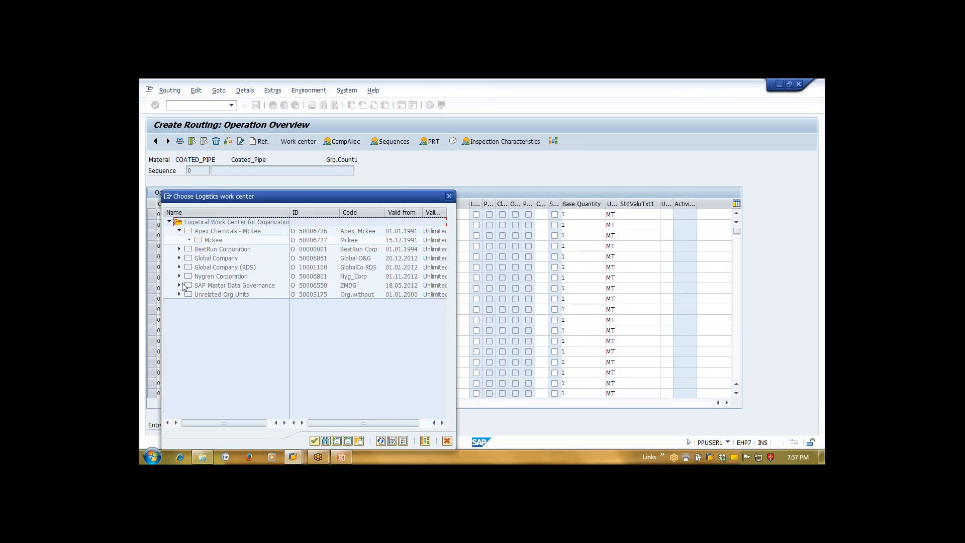
pyautogui.click(180, 267)
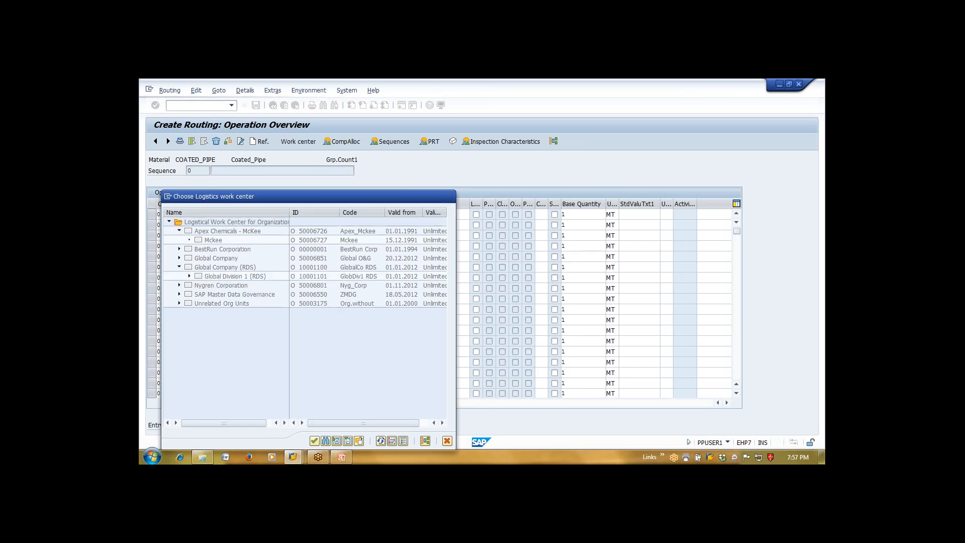
pyautogui.click(179, 258)
pyautogui.click(179, 248)
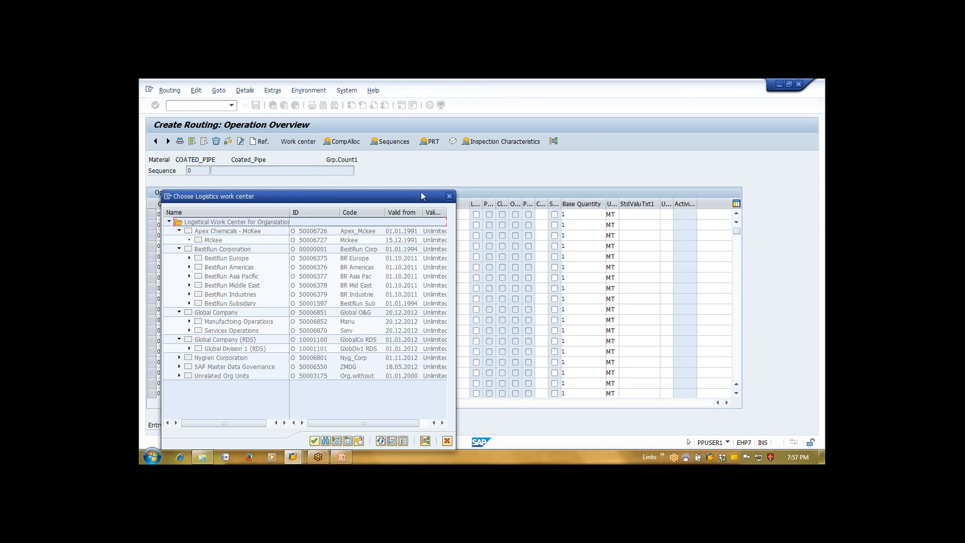
pyautogui.click(449, 197)
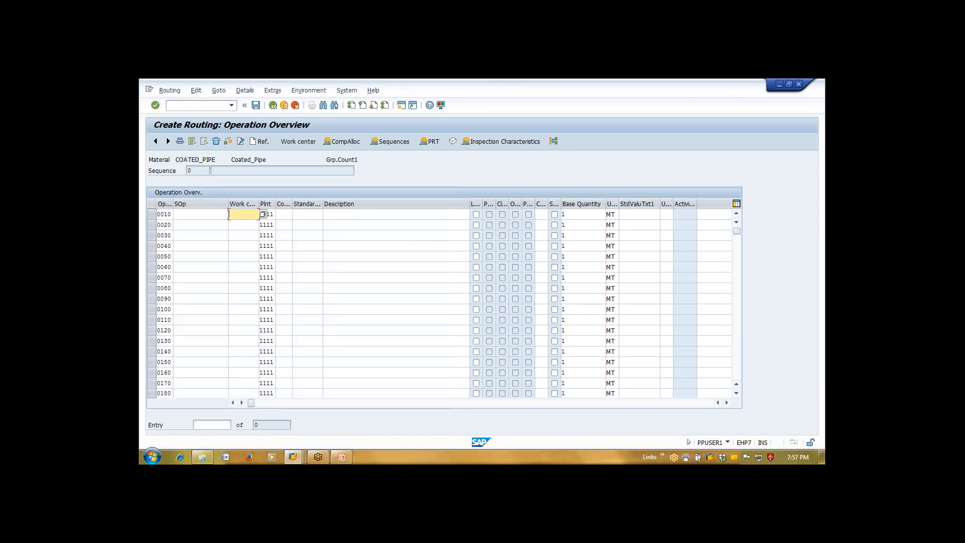
pyautogui.write('slitting')
pyautogui.press('Return')
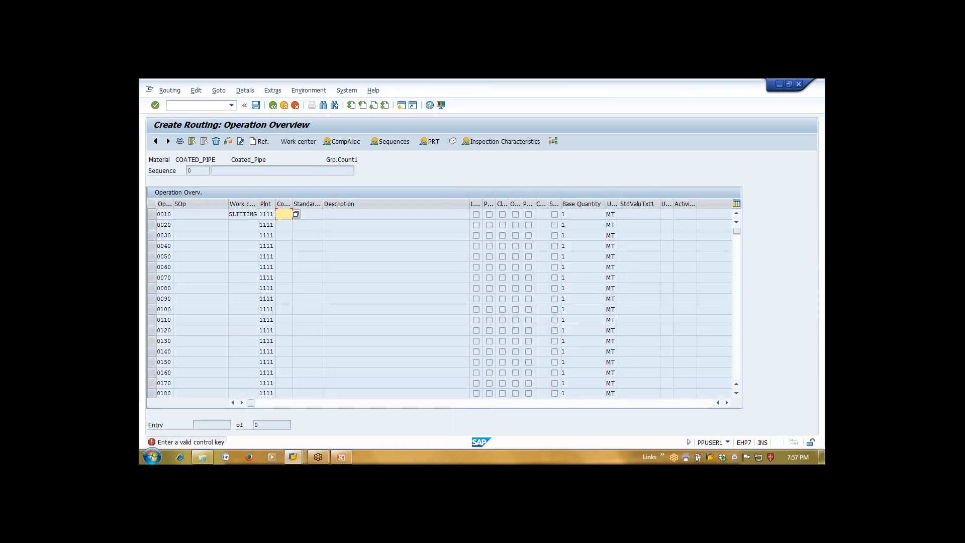
# Give operation 0010 control key PP03 with setup and machine values of 1
pyautogui.press('BackSpace')
pyautogui.press('Down')
pyautogui.press('Down')
pyautogui.press('Return')
pyautogui.press('Return')
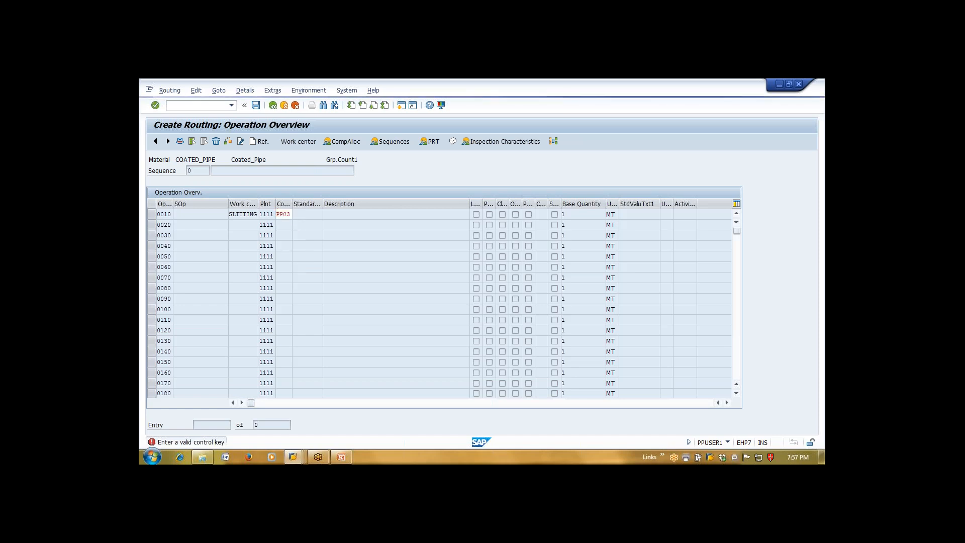
pyautogui.write('1')
pyautogui.press('Return')
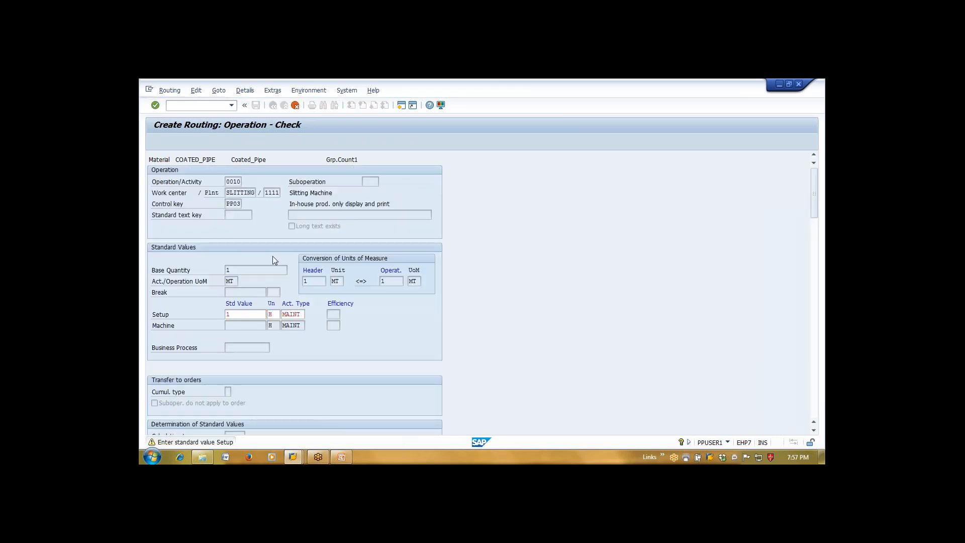
pyautogui.write('1')
pyautogui.press('Return')
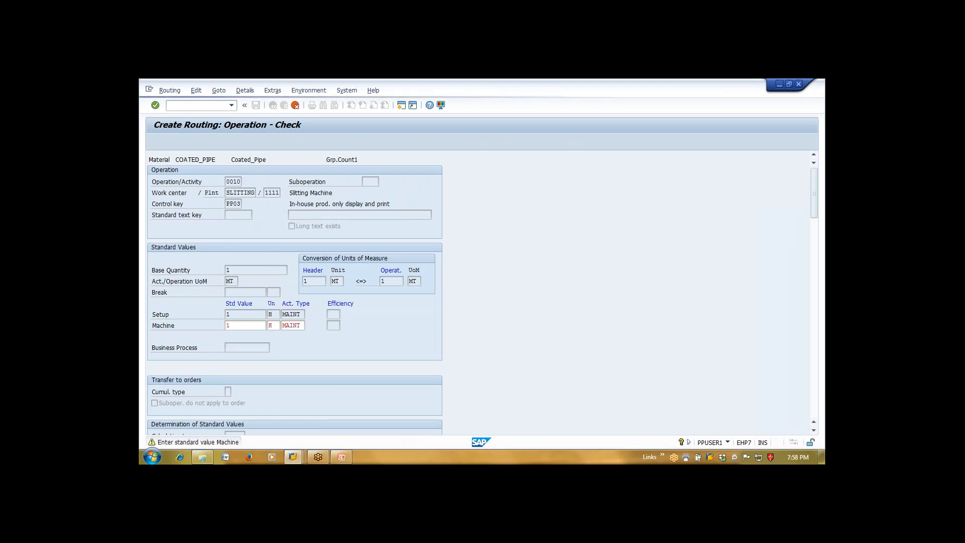
pyautogui.press('Return')
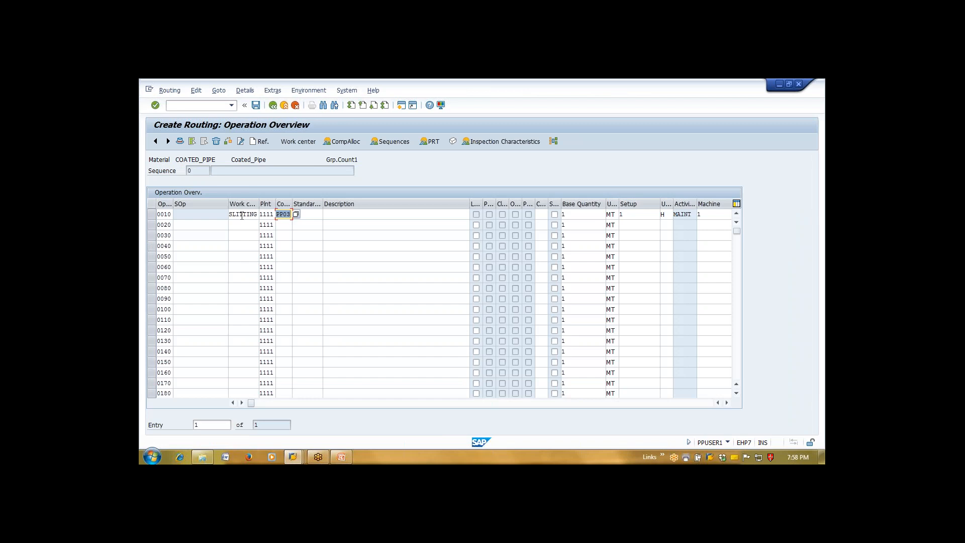
pyautogui.doubleClick(242, 215)
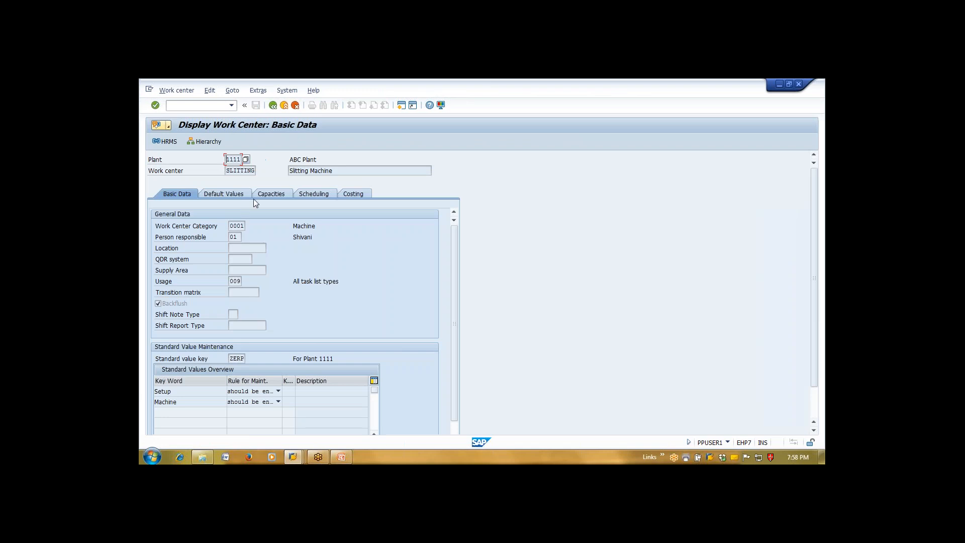
pyautogui.click(274, 193)
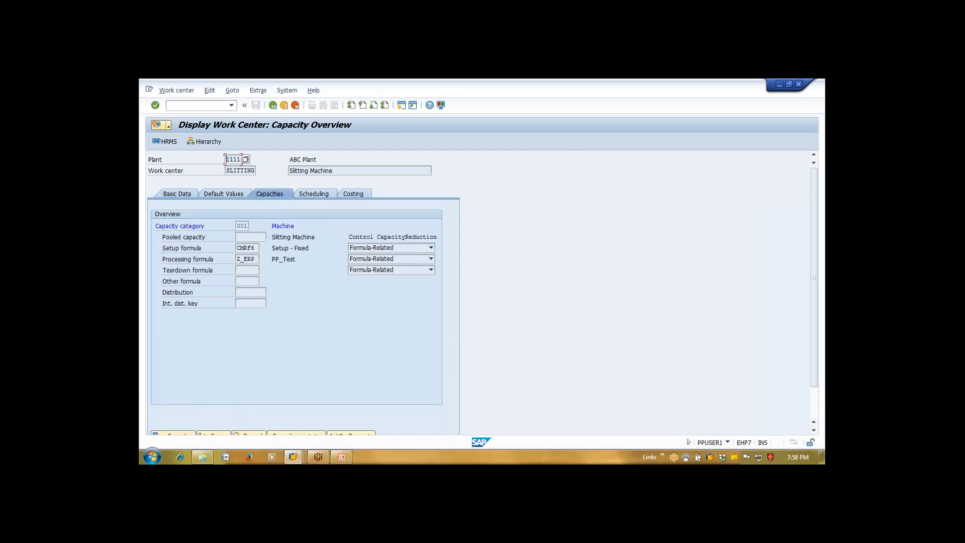
pyautogui.click(186, 435)
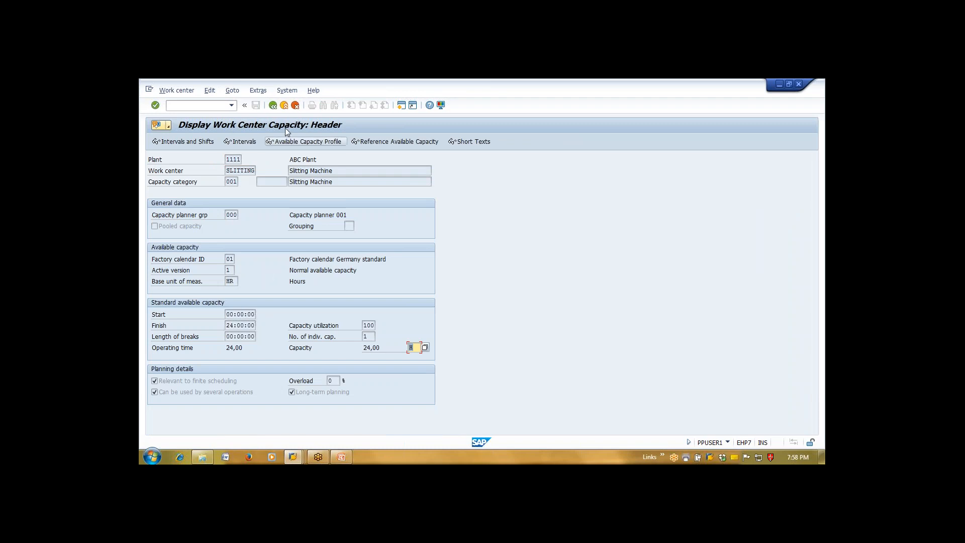
pyautogui.click(274, 107)
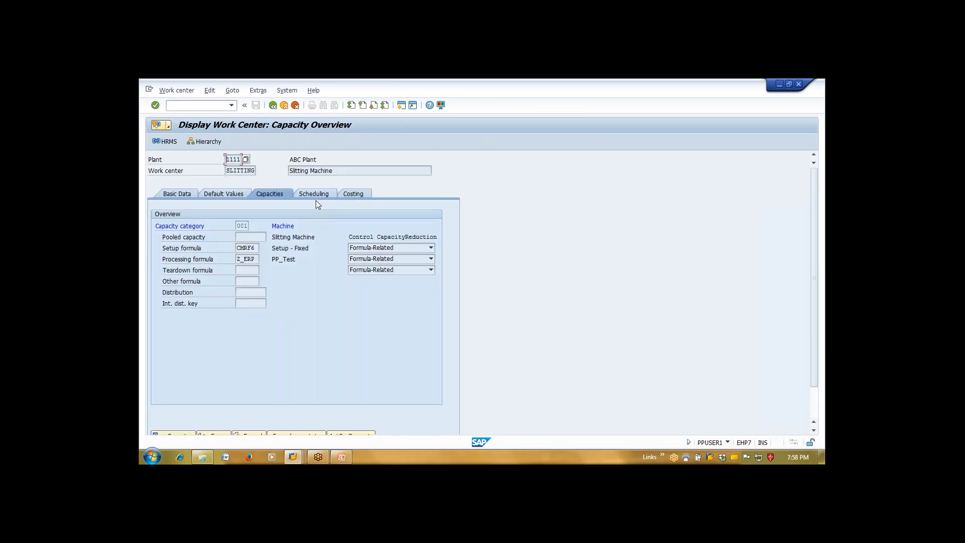
pyautogui.click(322, 194)
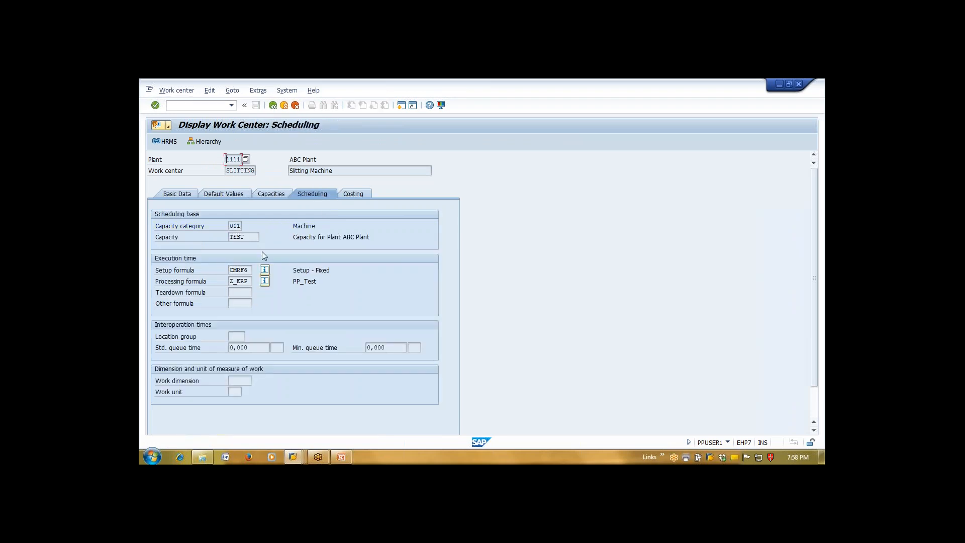
pyautogui.click(357, 195)
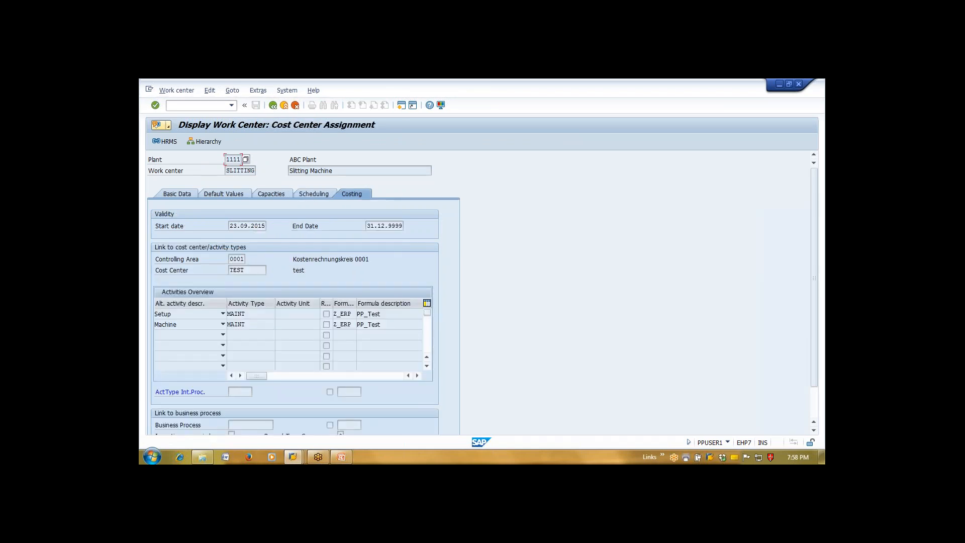
pyautogui.click(273, 106)
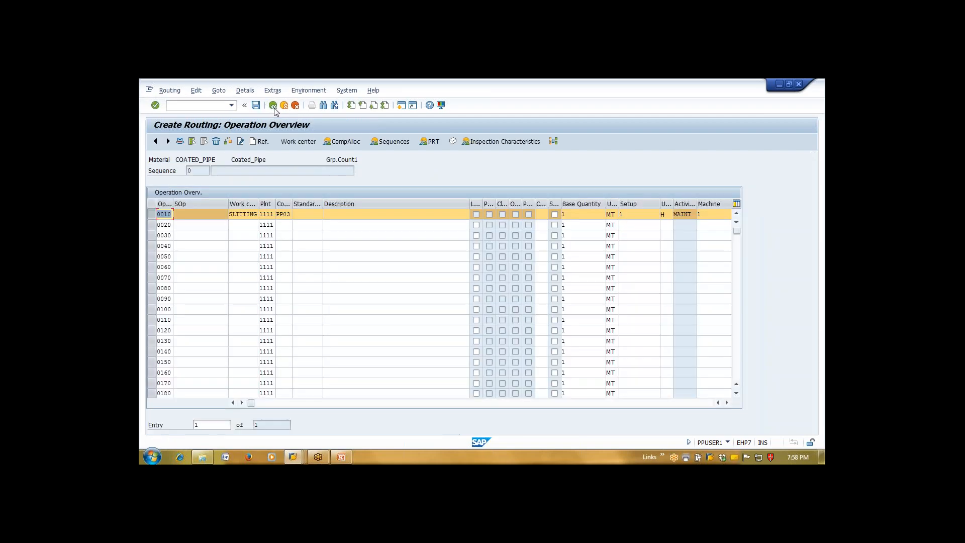
pyautogui.click(250, 215)
pyautogui.doubleClick(250, 216)
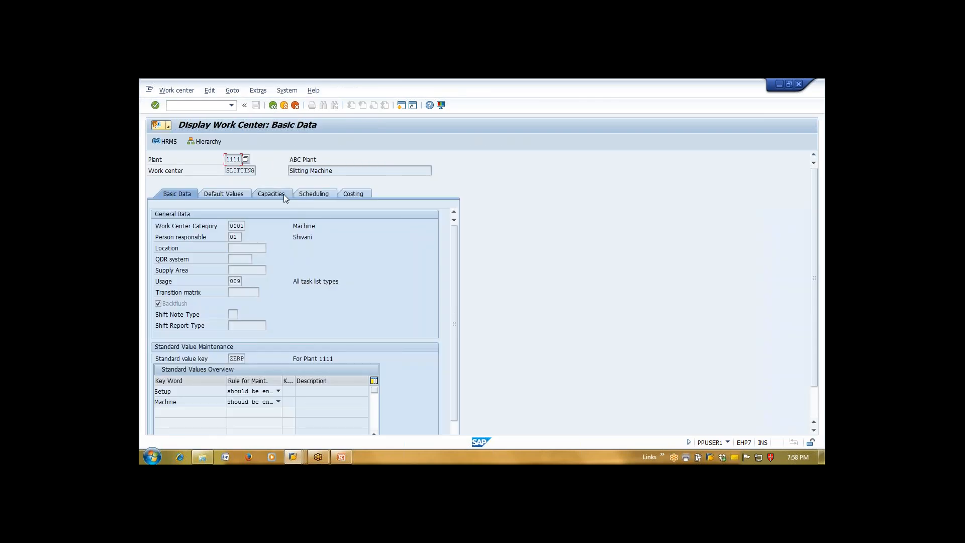
pyautogui.click(282, 194)
pyautogui.click(312, 196)
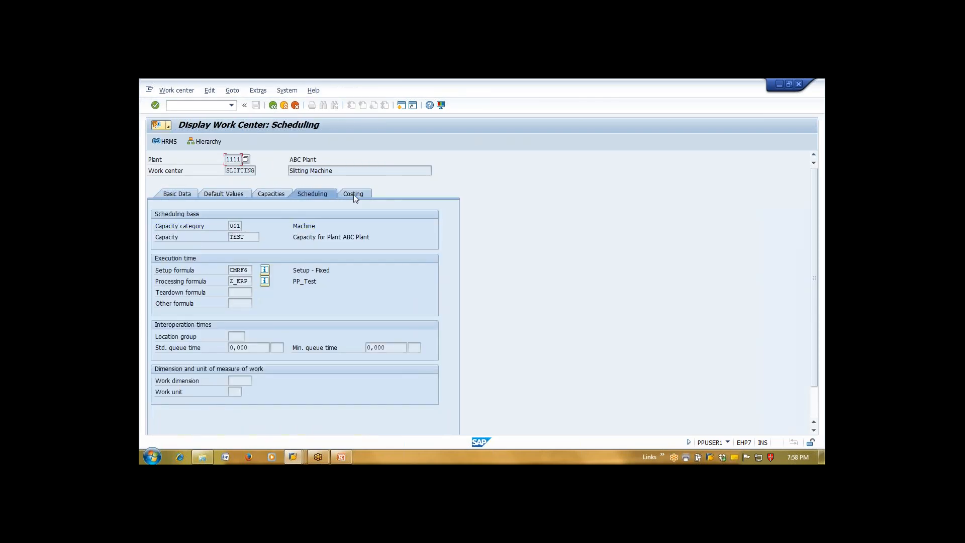
pyautogui.click(354, 194)
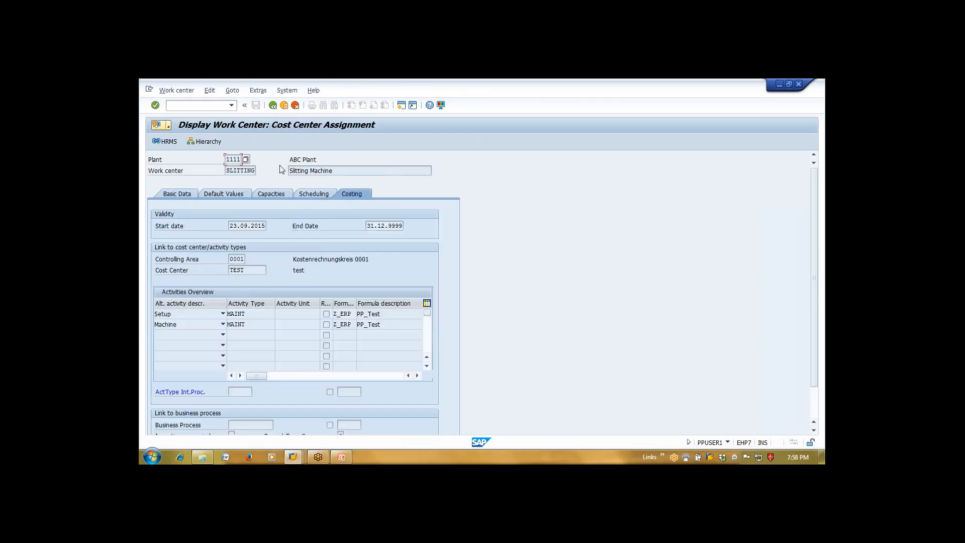
pyautogui.click(274, 105)
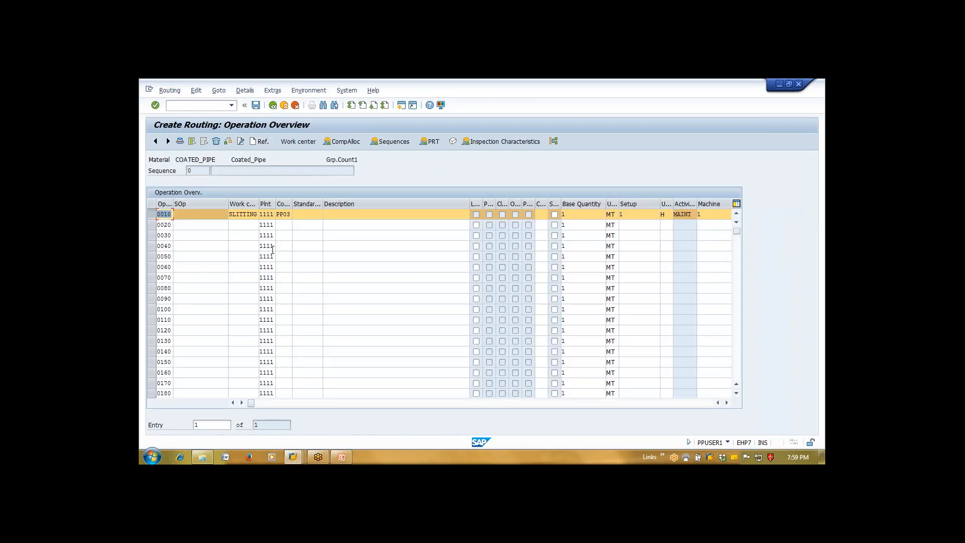
# Widen the Control key column and list operation 0010's control keys down to PP01–PP03
pyautogui.moveTo(292, 205); pyautogui.dragTo(324, 206)
pyautogui.click(299, 217)
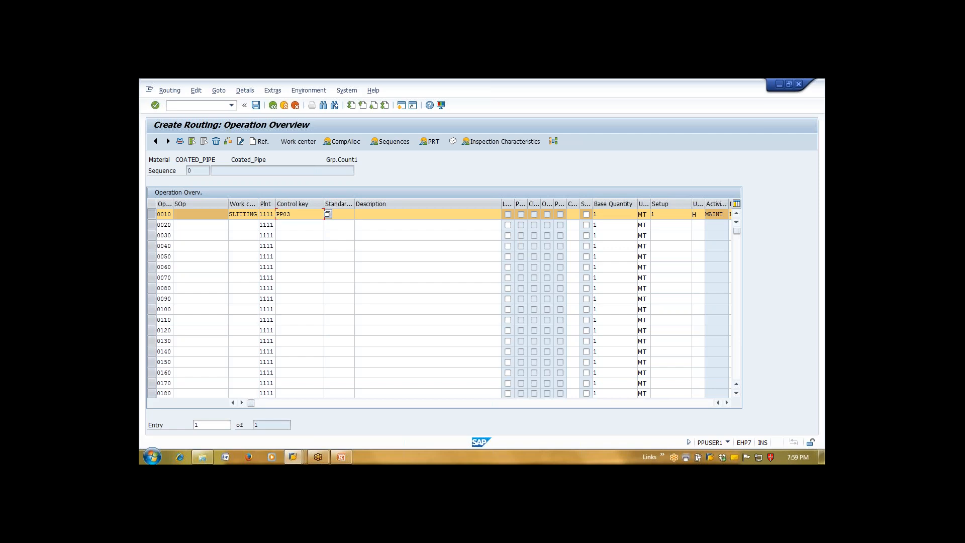
pyautogui.press('F4')
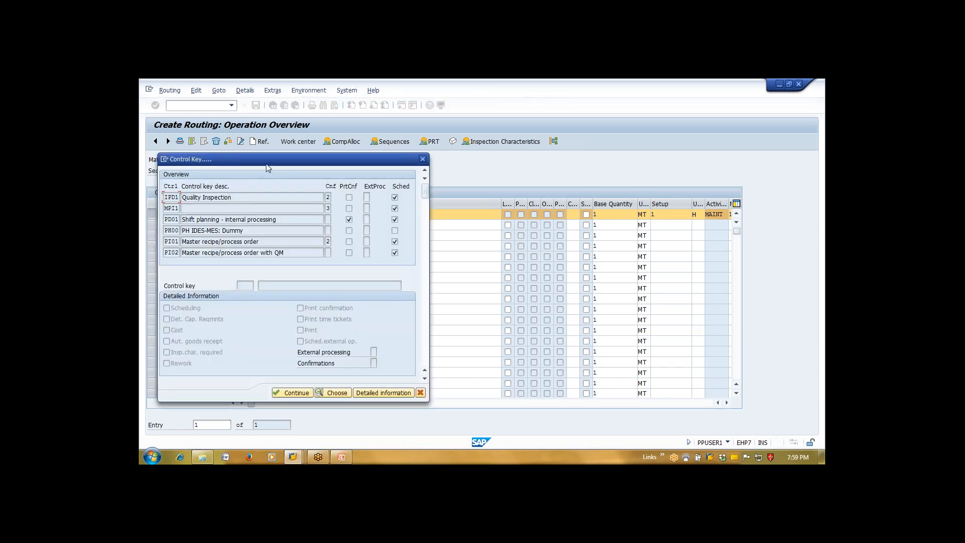
pyautogui.moveTo(266, 165); pyautogui.dragTo(279, 148)
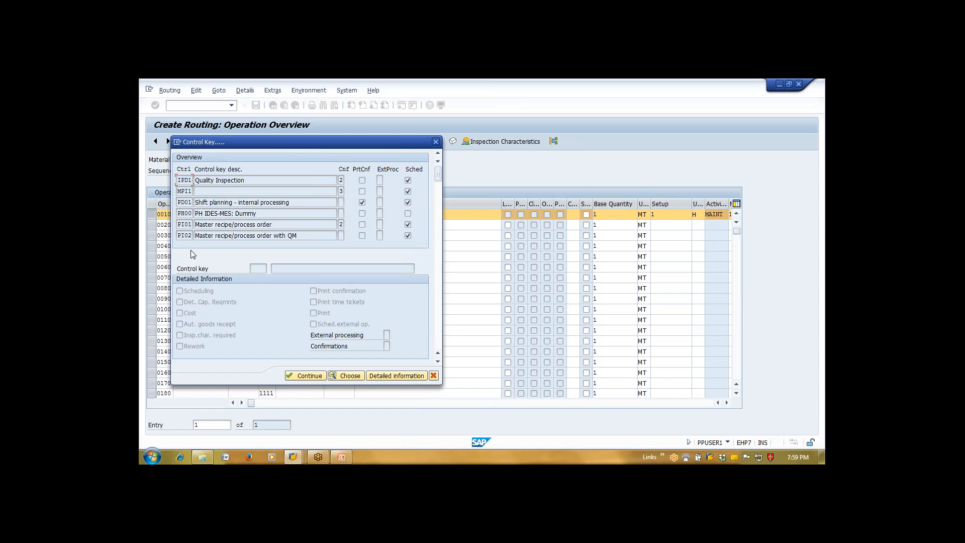
pyautogui.click(234, 213)
pyautogui.scroll(-2, 235, 214)
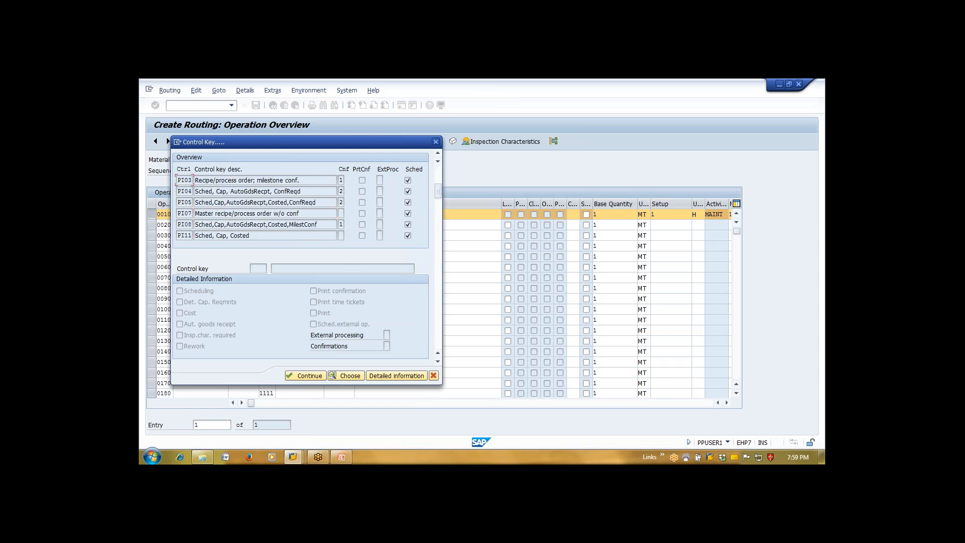
pyautogui.scroll(-4, 235, 213)
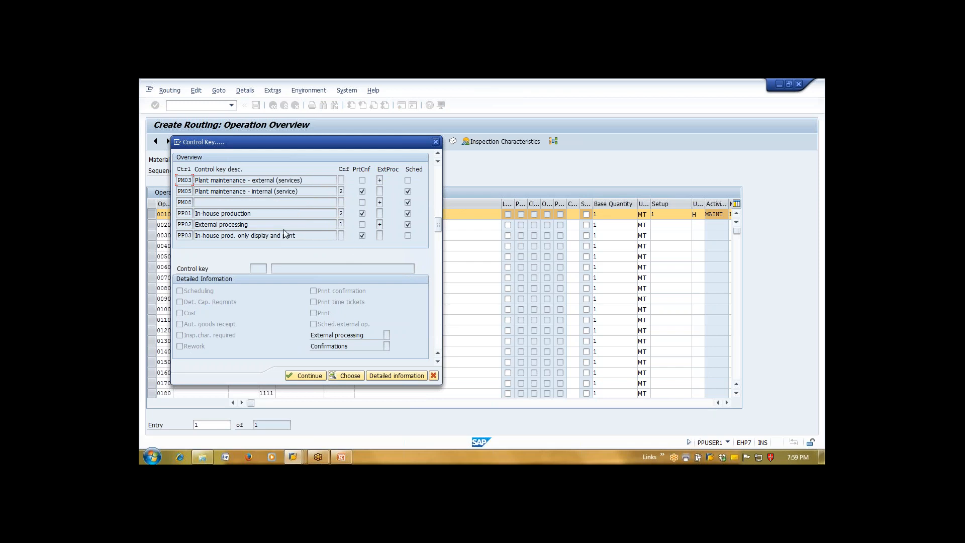
pyautogui.click(263, 225)
# Choose PP01 In-house production, inspect its scheduling and goods receipt details, then close the list
pyautogui.doubleClick(251, 214)
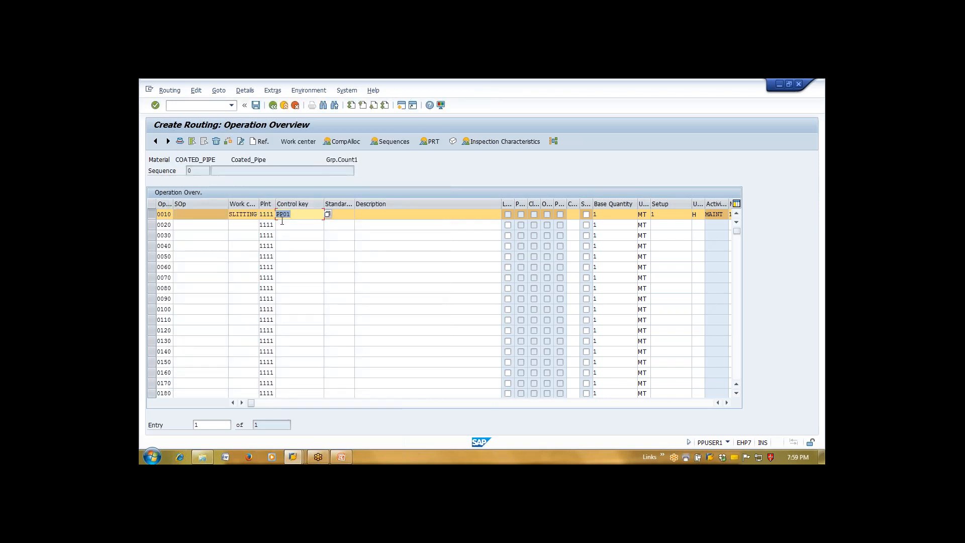
pyautogui.click(328, 214)
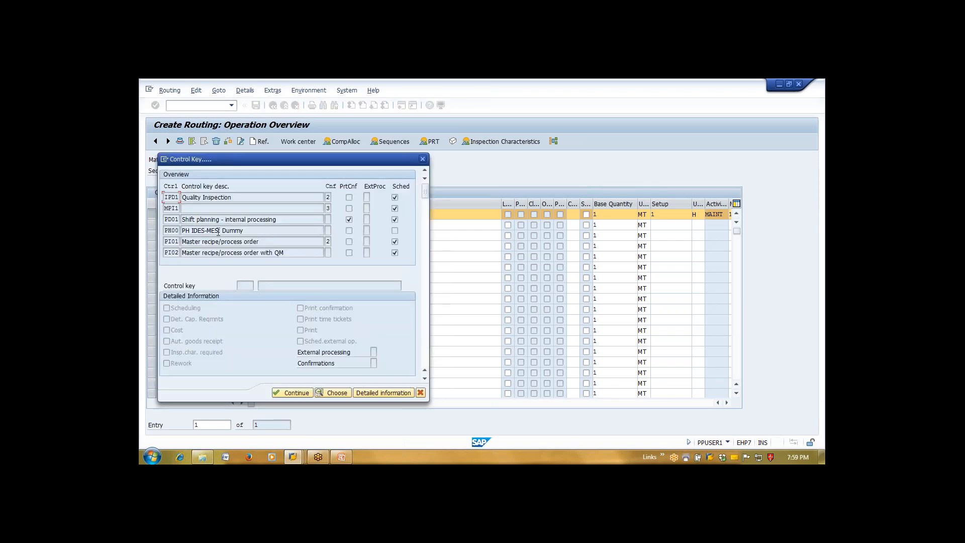
pyautogui.scroll(-5, 240, 241)
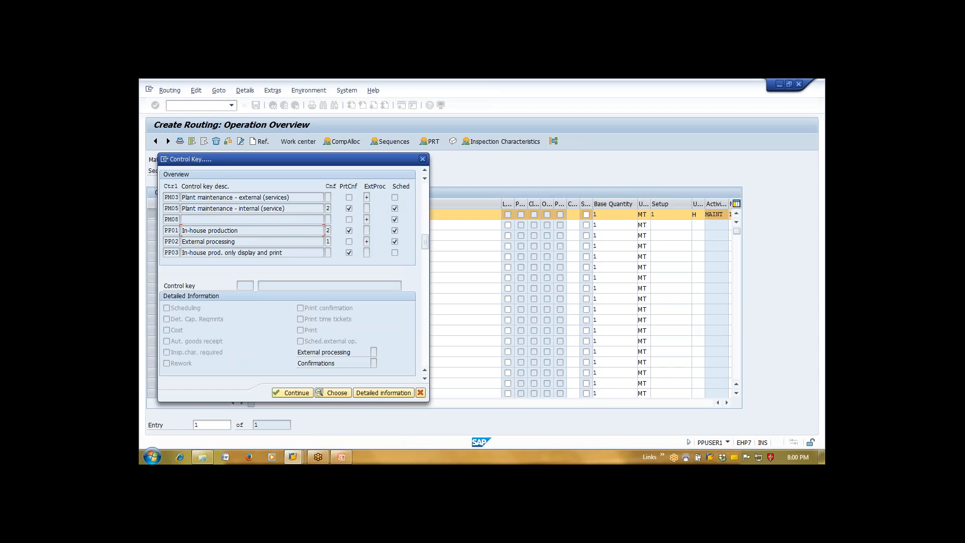
pyautogui.click(377, 392)
pyautogui.moveTo(304, 161); pyautogui.dragTo(517, 138)
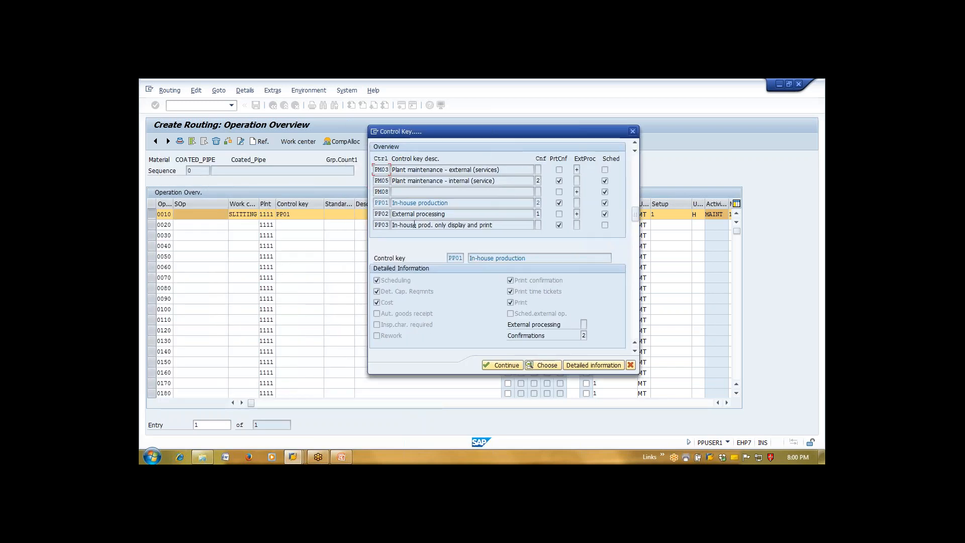
pyautogui.click(396, 281)
pyautogui.moveTo(437, 136); pyautogui.dragTo(428, 96)
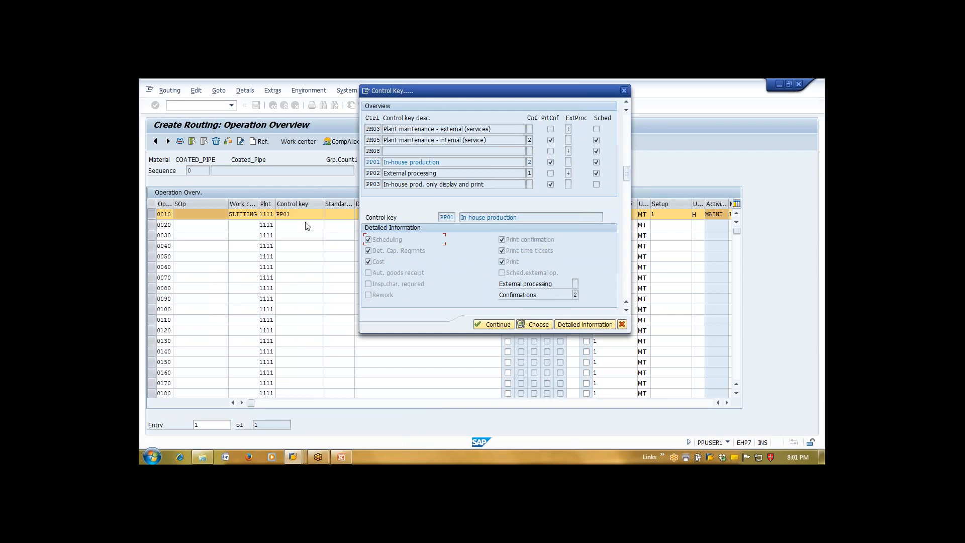
pyautogui.click(384, 274)
pyautogui.click(624, 90)
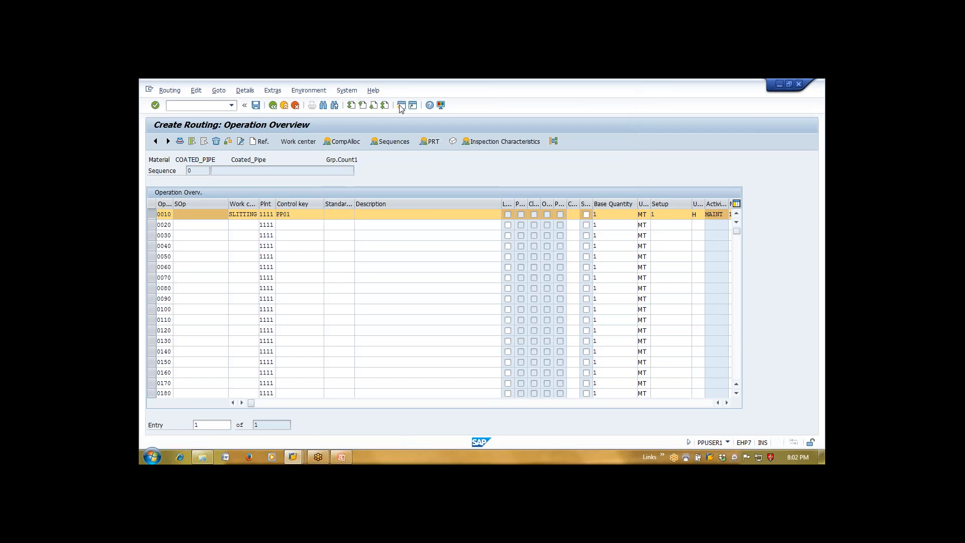
# In a new session, run COOIS for plant 1111 and select order 60003810
pyautogui.click(401, 105)
pyautogui.write('COOIS')
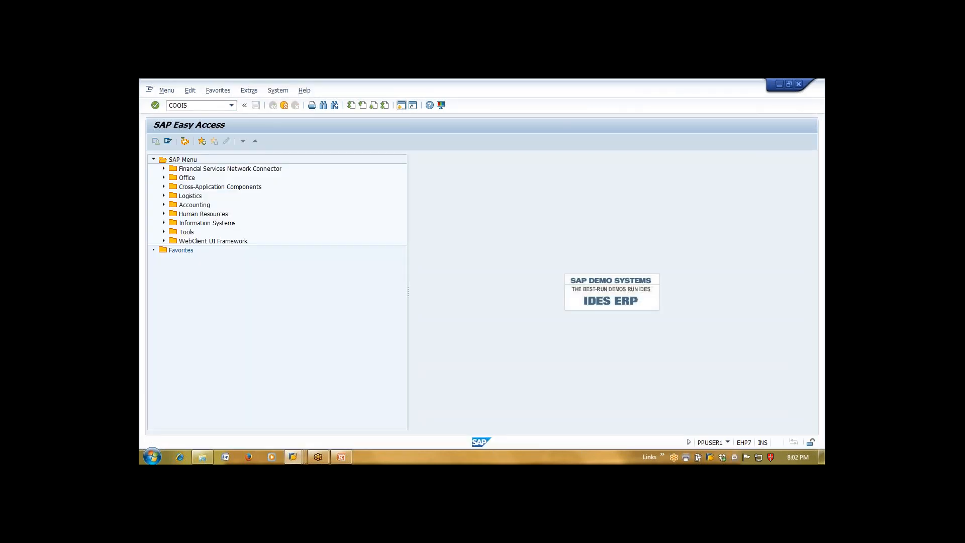
pyautogui.press('Return')
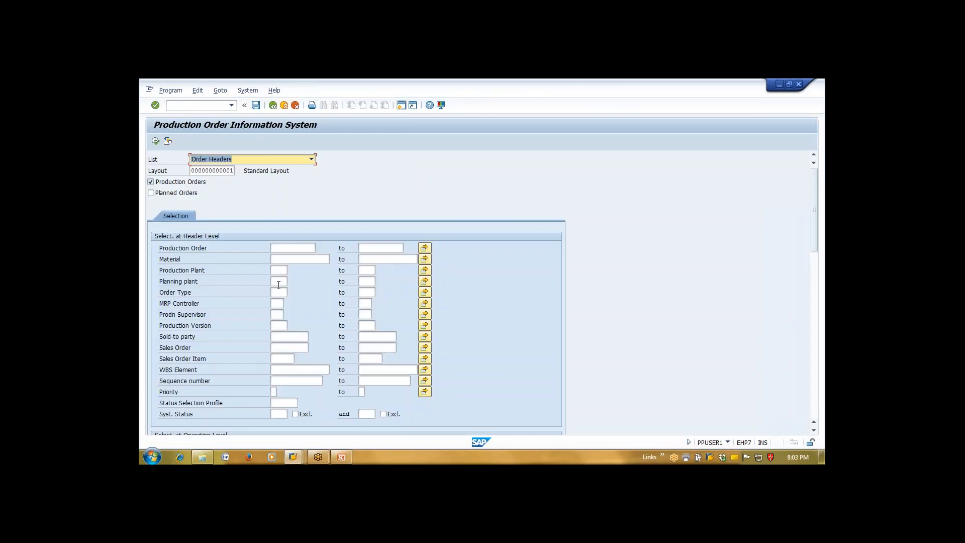
pyautogui.click(278, 270)
pyautogui.write('1111')
pyautogui.press('F8')
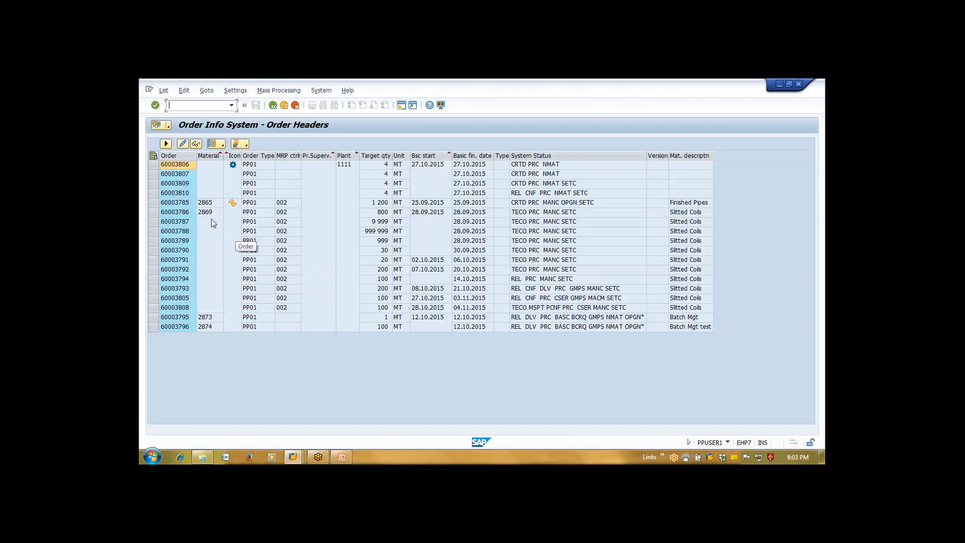
pyautogui.click(186, 196)
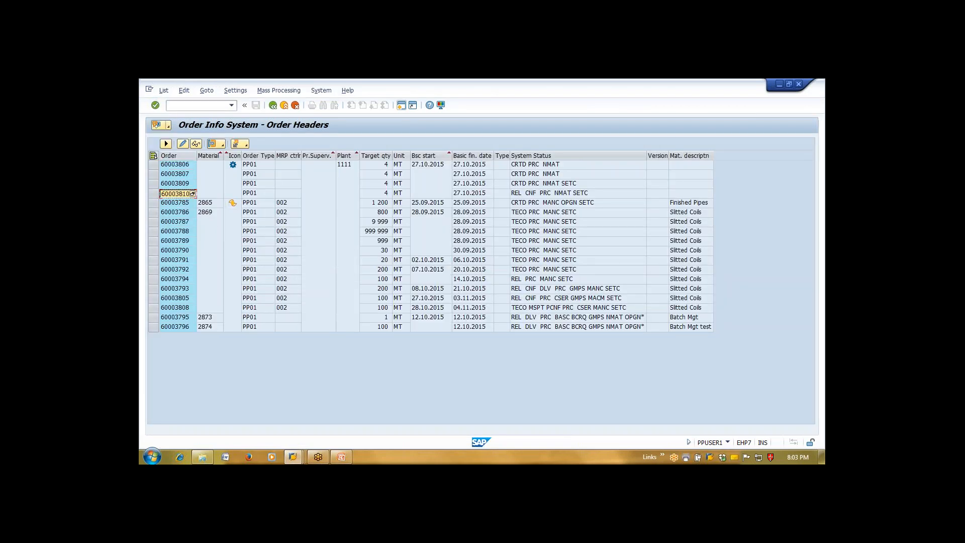
# Launch transaction CO11N for single-screen confirmation entry after a mistyped code
pyautogui.click(171, 105)
pyautogui.write('/NC012N')
pyautogui.press('BackSpace')
pyautogui.press('BackSpace')
pyautogui.press('BackSpace')
pyautogui.write('02')
pyautogui.press('Return')
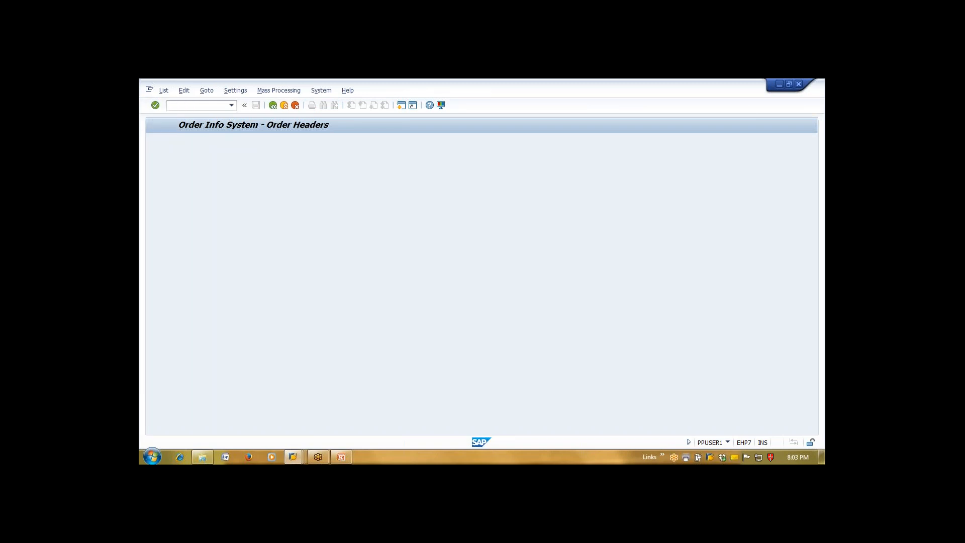
pyautogui.write('CO11N')
pyautogui.press('Return')
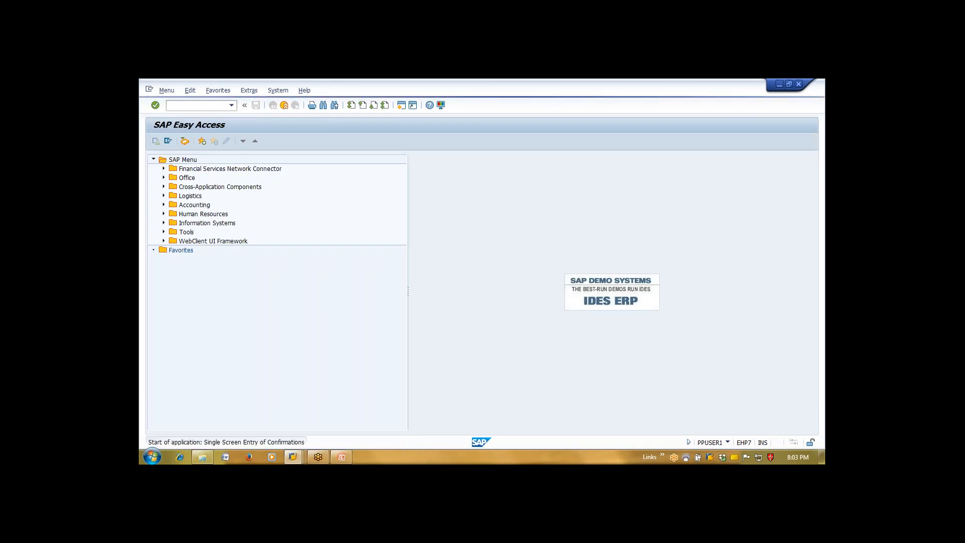
# Load production order 60003810 in CO11N, accepting both status warnings to reach its time ticket
pyautogui.click(224, 170)
pyautogui.write('60003410')
pyautogui.press('Return')
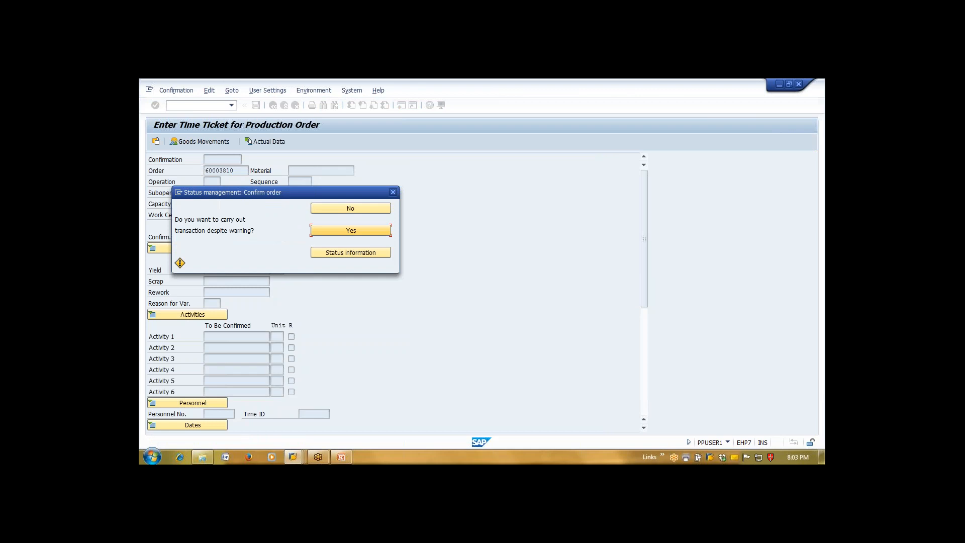
pyautogui.click(343, 232)
pyautogui.click(327, 231)
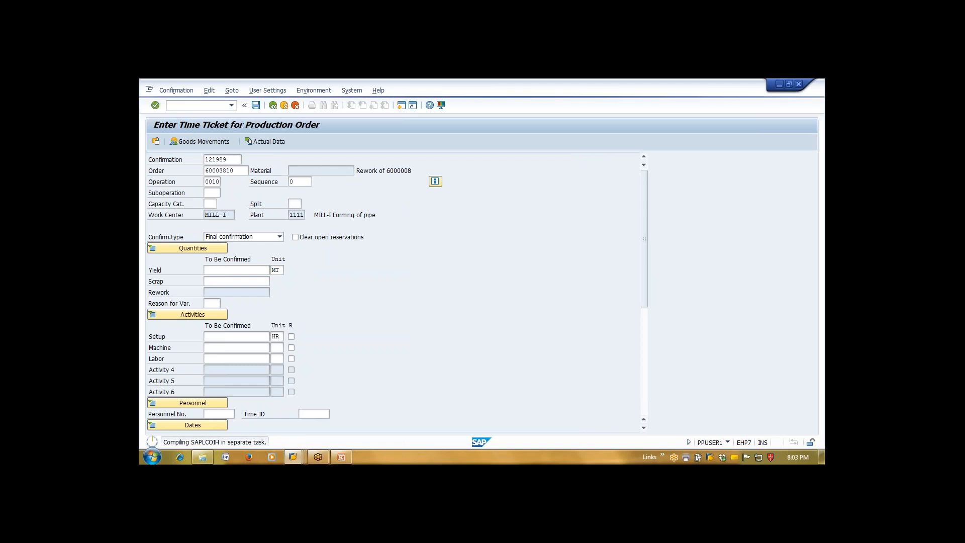
pyautogui.click(149, 89)
pyautogui.click(293, 145)
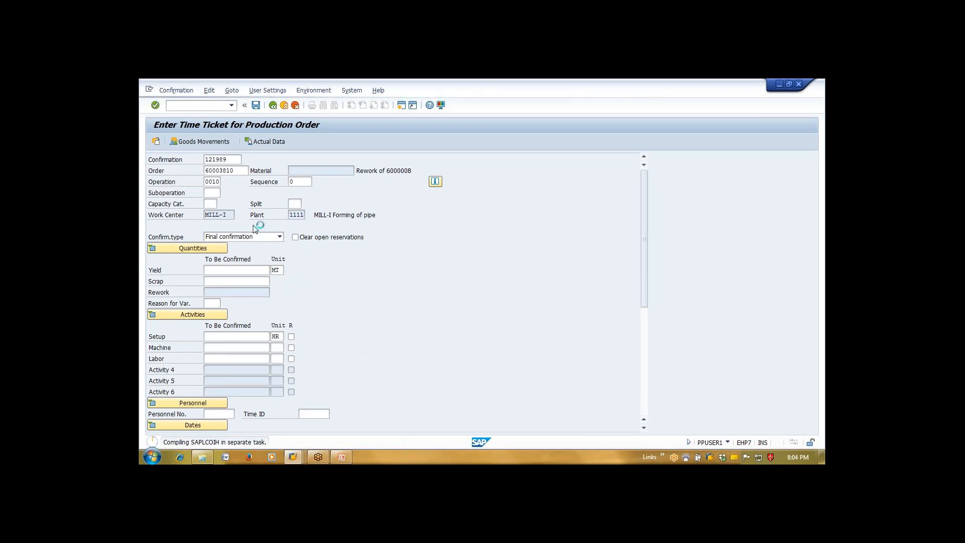
pyautogui.click(149, 92)
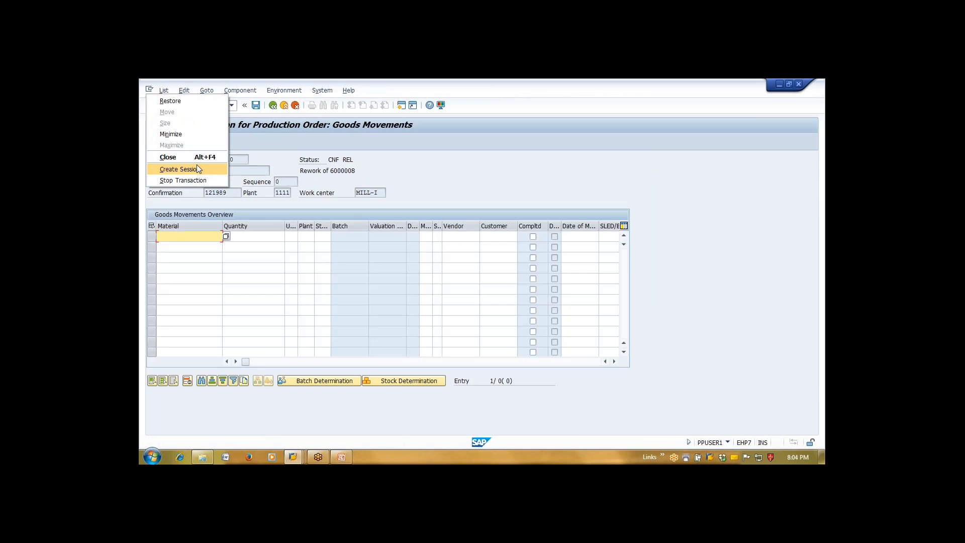
pyautogui.click(208, 239)
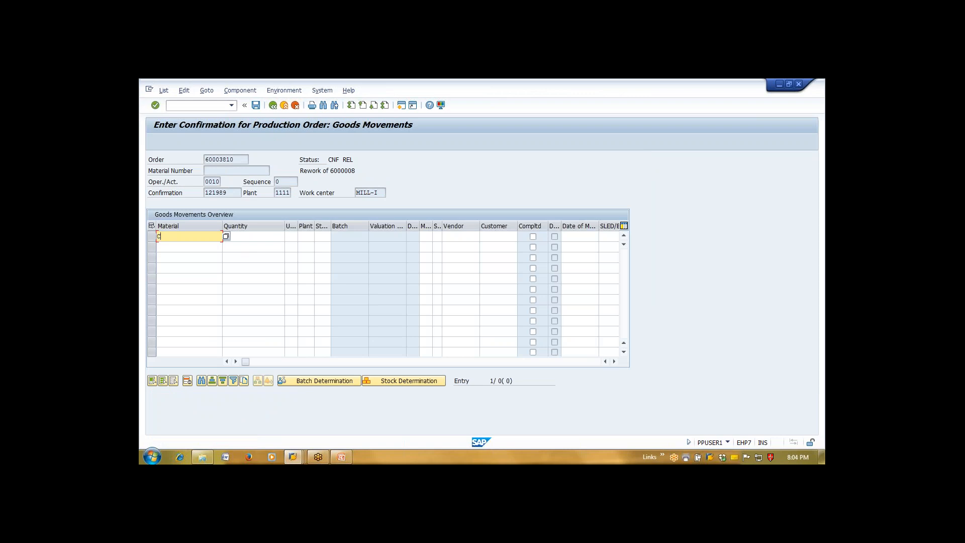
pyautogui.write('TED')
pyautogui.press('Tab')
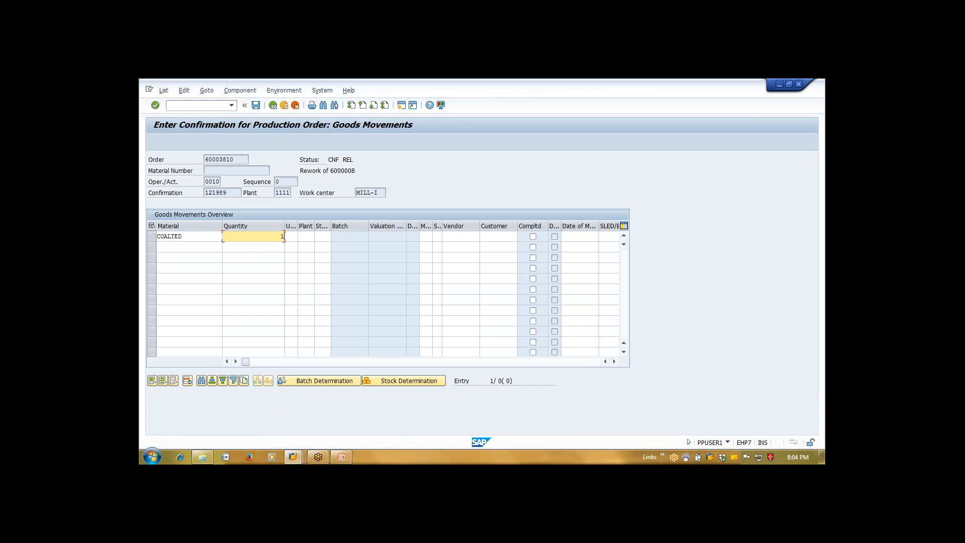
pyautogui.press('Tab')
pyautogui.write('1110')
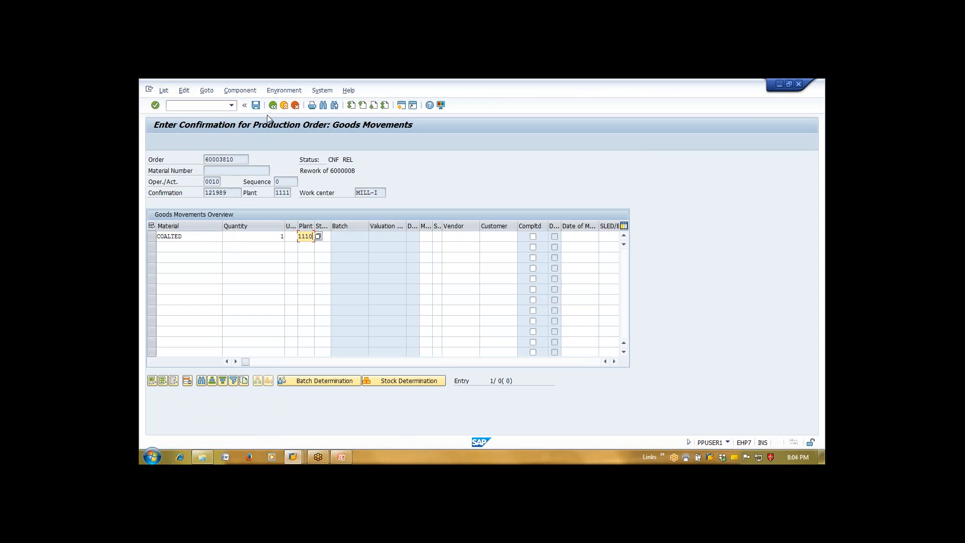
pyautogui.press('Return')
pyautogui.press('Delete')
pyautogui.press('Tab')
pyautogui.press('Tab')
pyautogui.hotkey('shift', 'Tab')
pyautogui.press('Delete')
pyautogui.press('Tab')
pyautogui.press('Tab')
pyautogui.press('Delete')
pyautogui.click(272, 105)
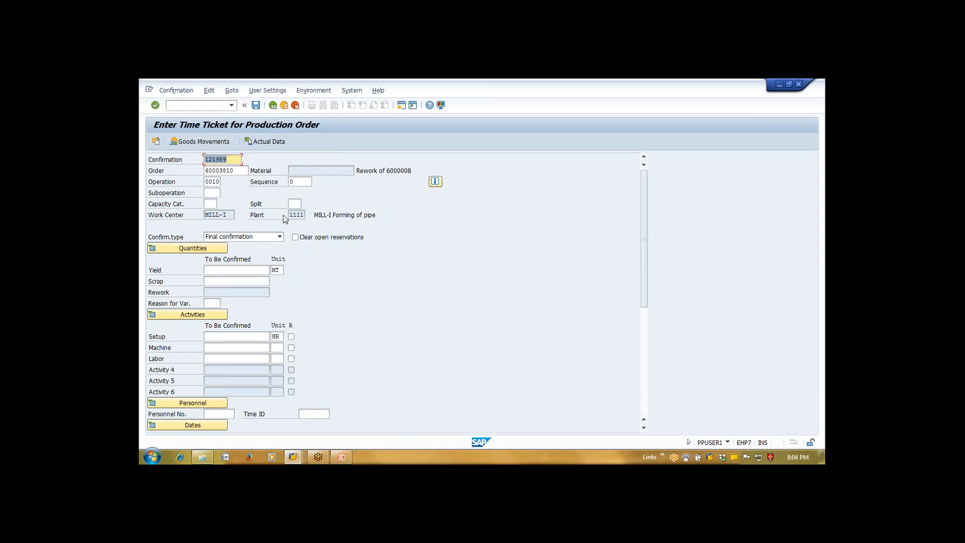
# Return to the COATED_PIPE routing and show the detailed settings of control key PP01 In-house production
pyautogui.click(293, 457)
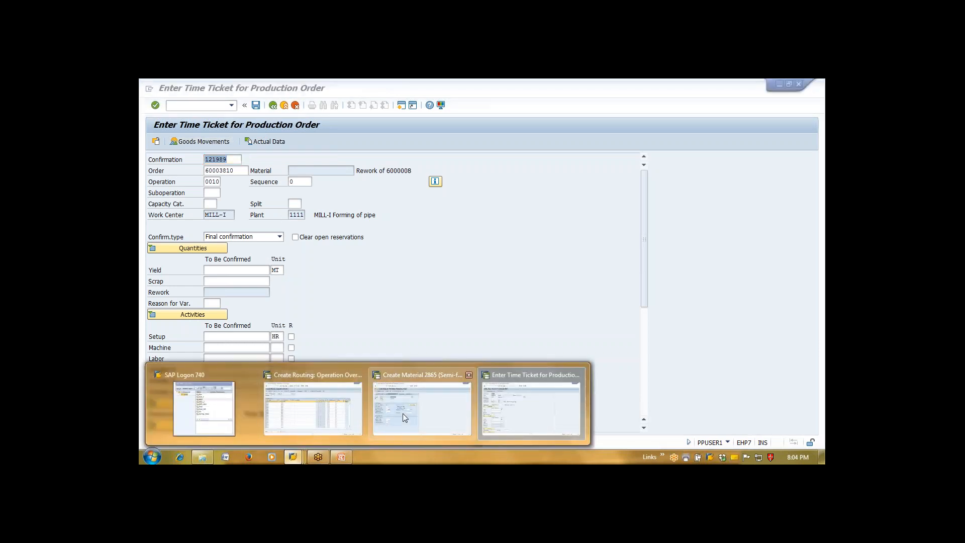
pyautogui.click(343, 410)
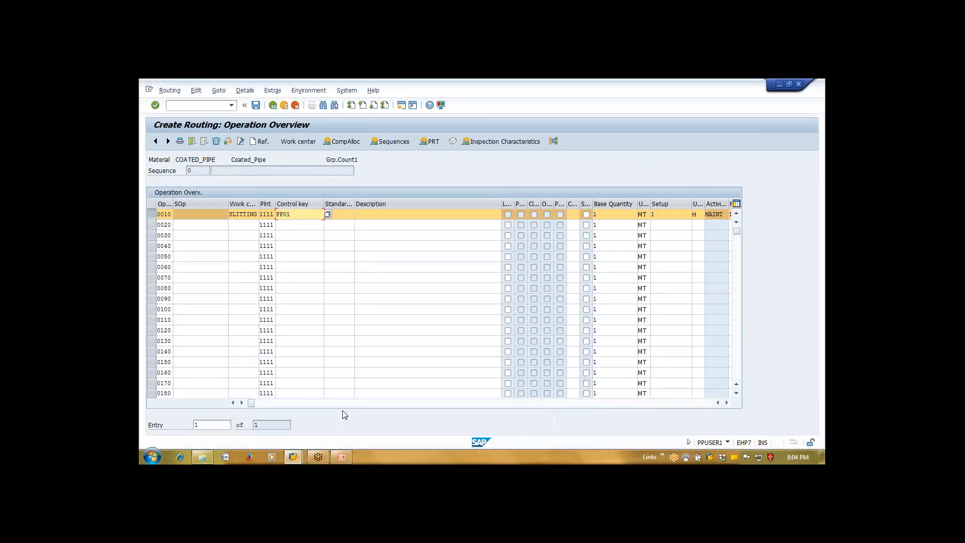
pyautogui.click(327, 214)
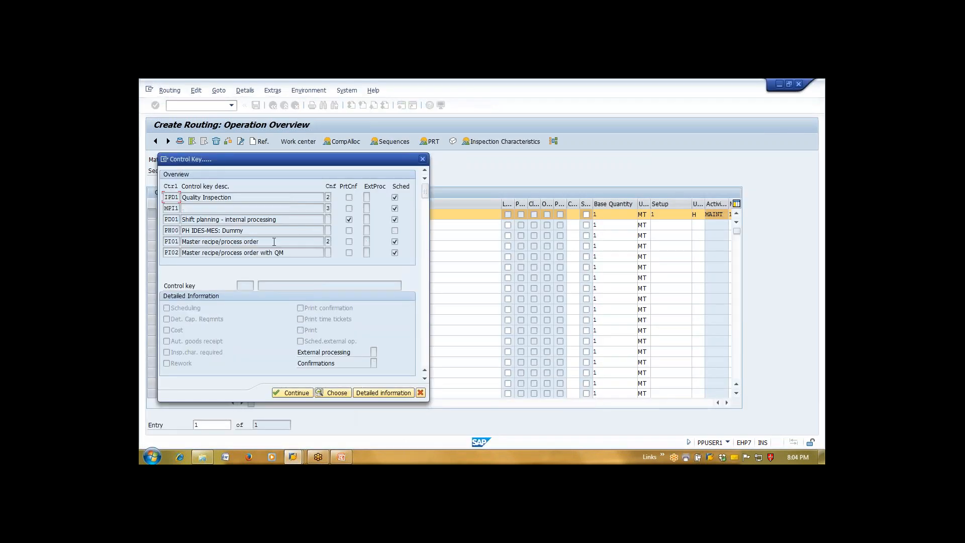
pyautogui.scroll(-5, 274, 242)
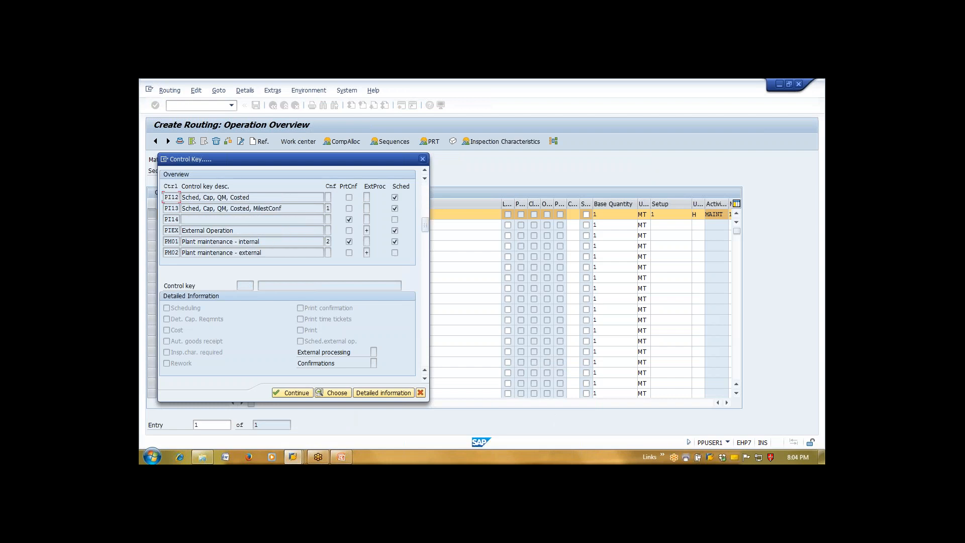
pyautogui.scroll(-2, 241, 225)
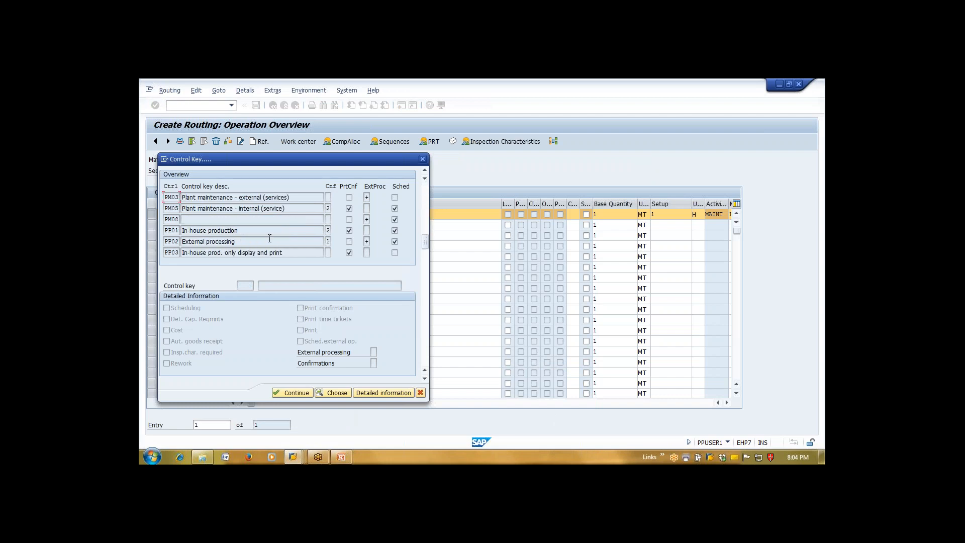
pyautogui.click(246, 228)
pyautogui.click(382, 393)
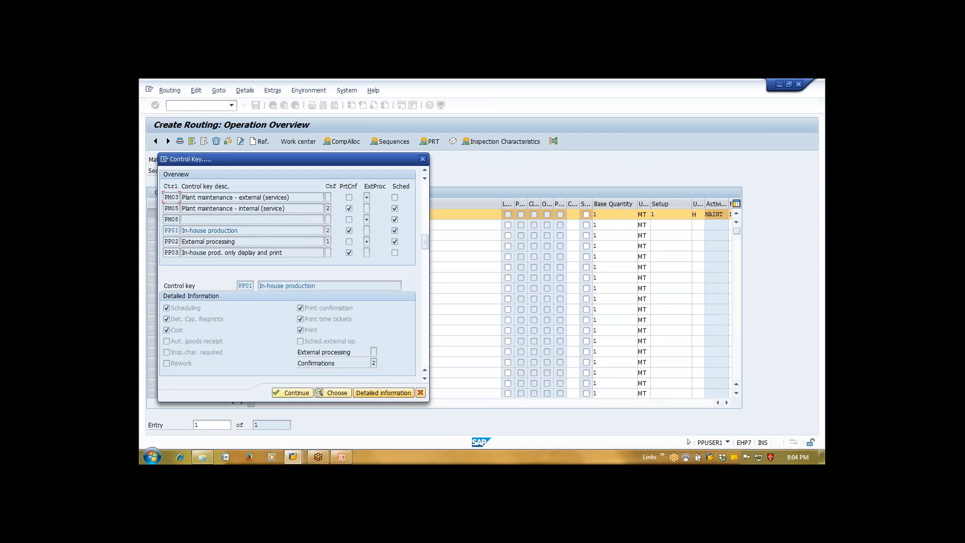
# Move the control key list aside, then close it, leaving operation 0010 on PP01
pyautogui.moveTo(347, 159); pyautogui.dragTo(495, 86)
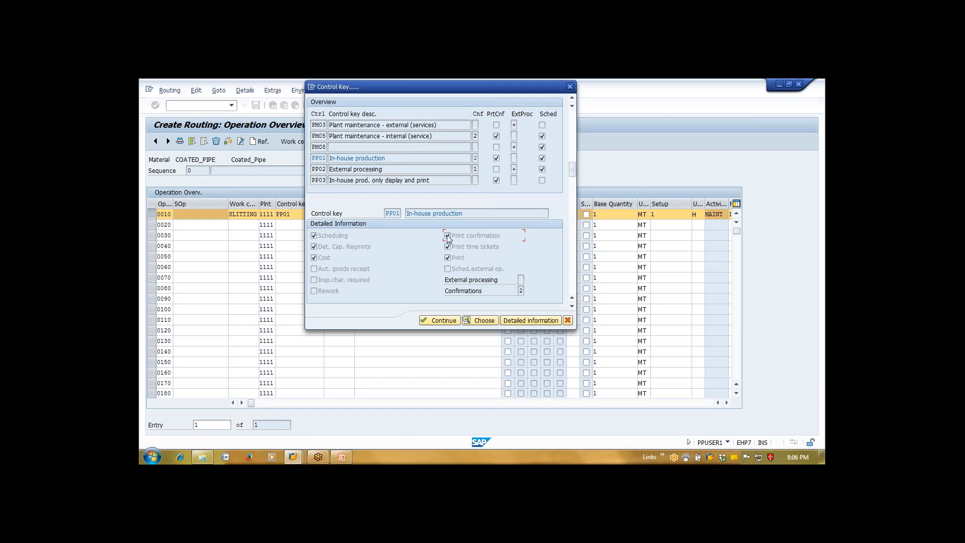
pyautogui.click(568, 321)
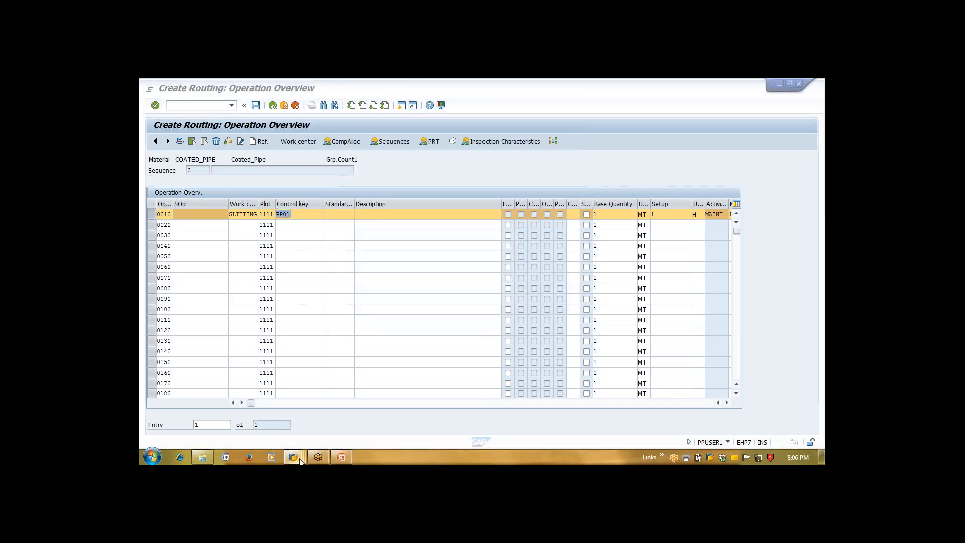
# On order 60003810's time ticket, enter a yield of 10 MT for operation 0010
pyautogui.moveTo(302, 459)
pyautogui.click(499, 391)
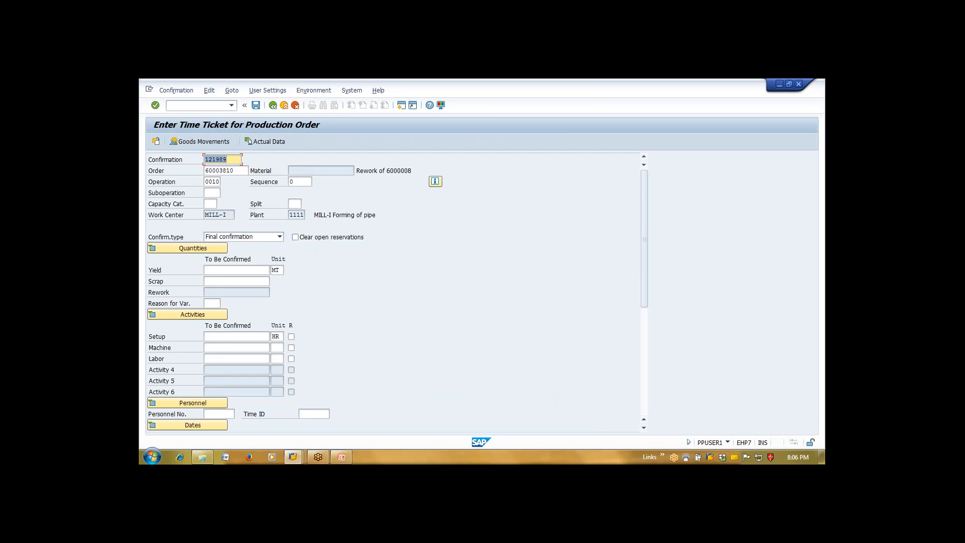
pyautogui.click(238, 171)
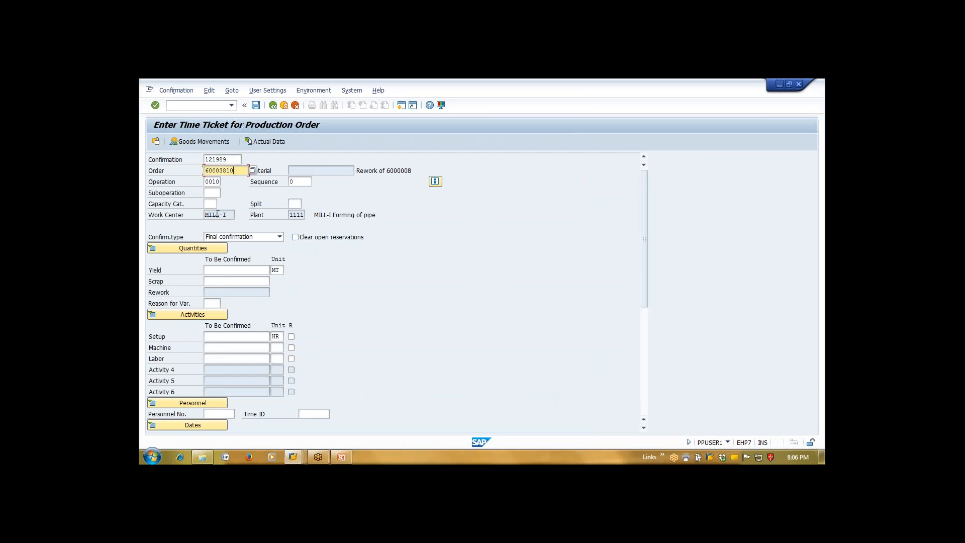
pyautogui.click(237, 269)
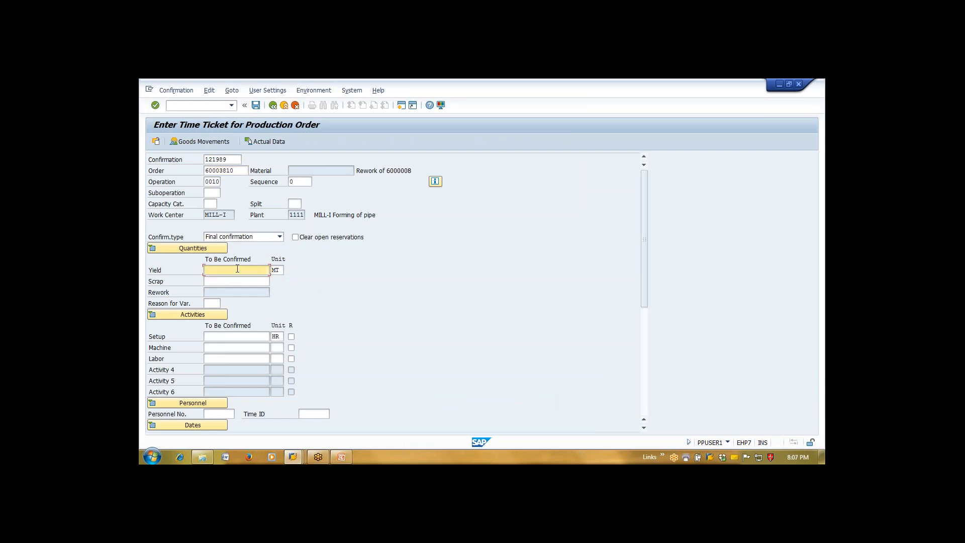
pyautogui.write('10')
# Review the start execution date entry and collapse the personnel details
pyautogui.scroll(-2, 646, 294)
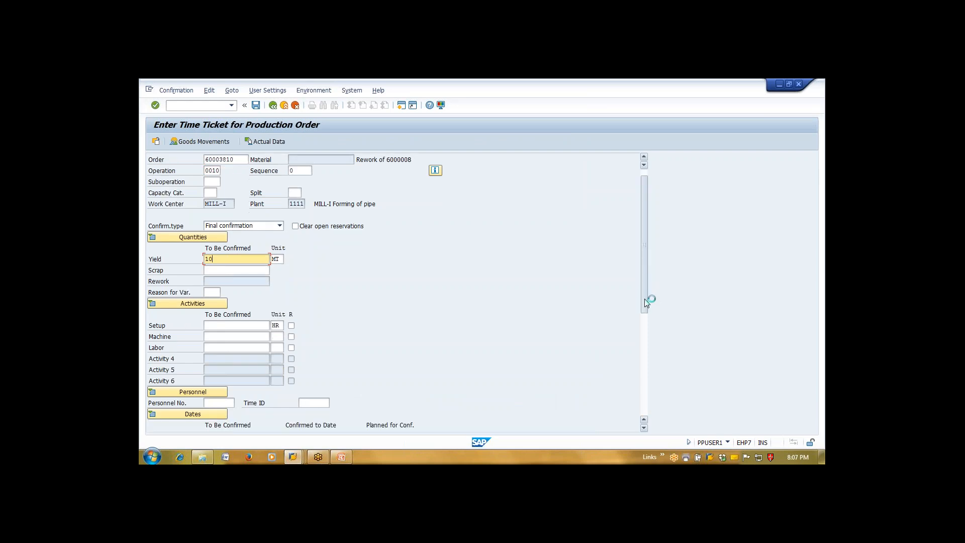
pyautogui.scroll(-4, 649, 351)
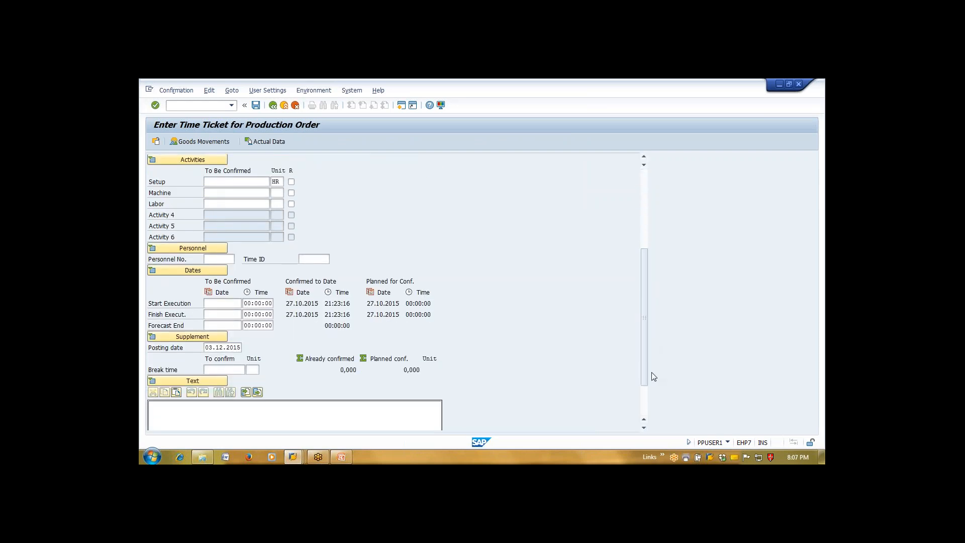
pyautogui.click(216, 305)
pyautogui.click(192, 248)
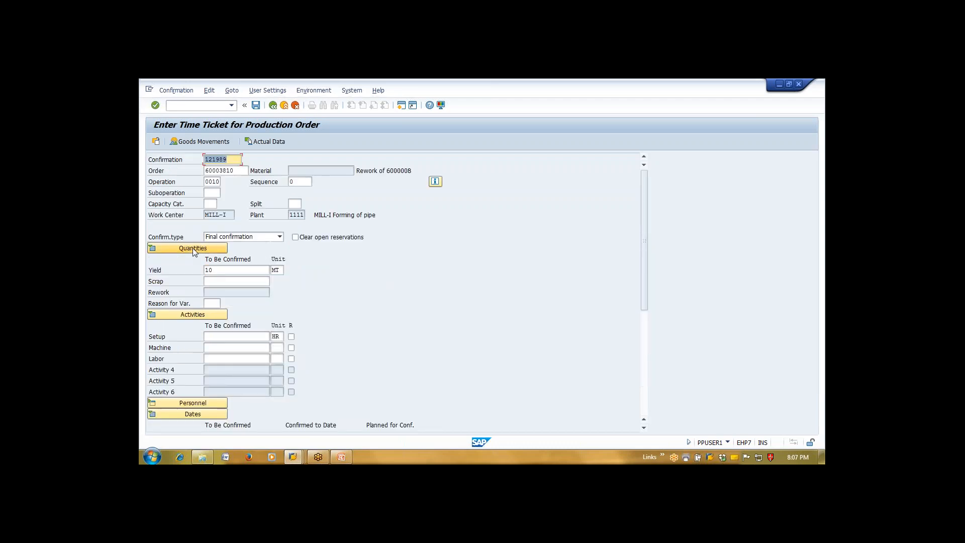
# Expand the personnel details and enter 2 as the Labor activity
pyautogui.click(192, 403)
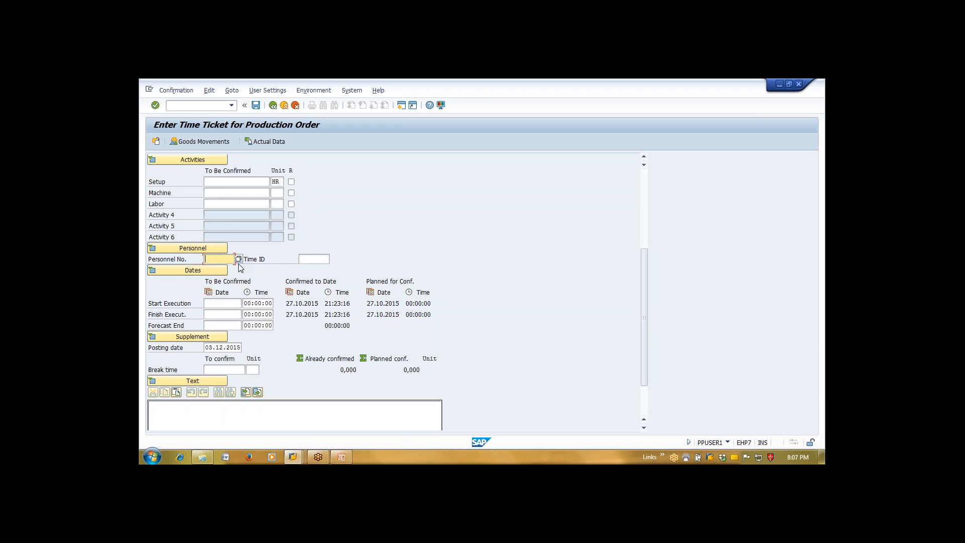
pyautogui.click(229, 181)
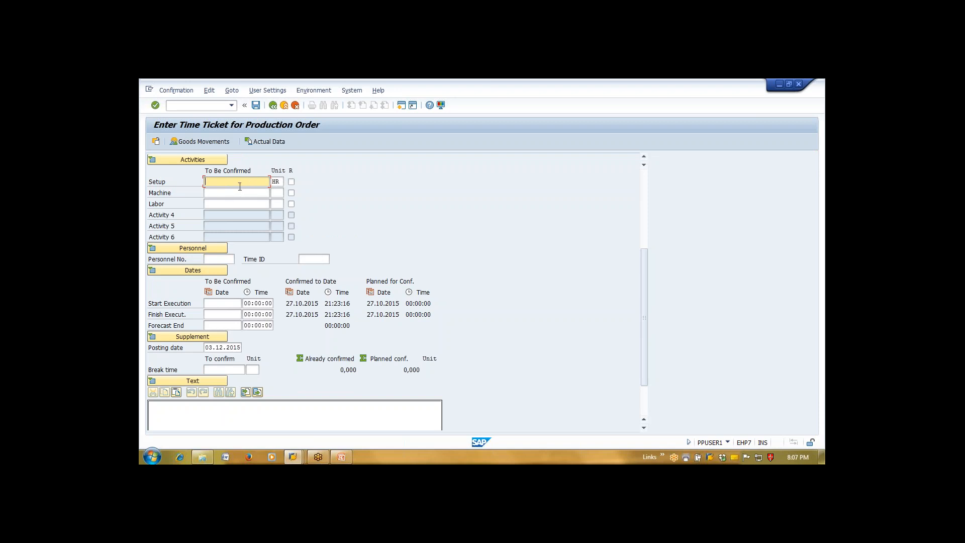
pyautogui.click(228, 207)
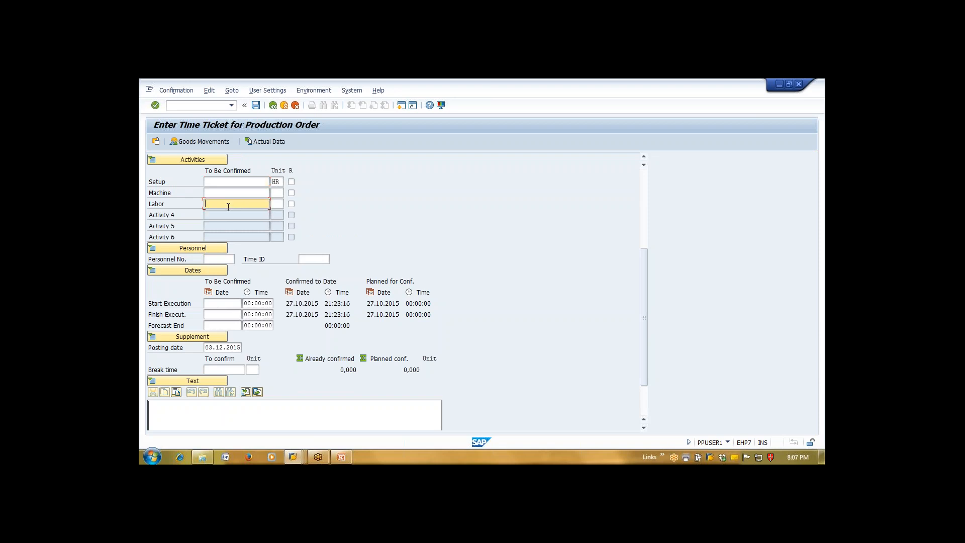
pyautogui.write('2')
pyautogui.moveTo(644, 343); pyautogui.dragTo(642, 302)
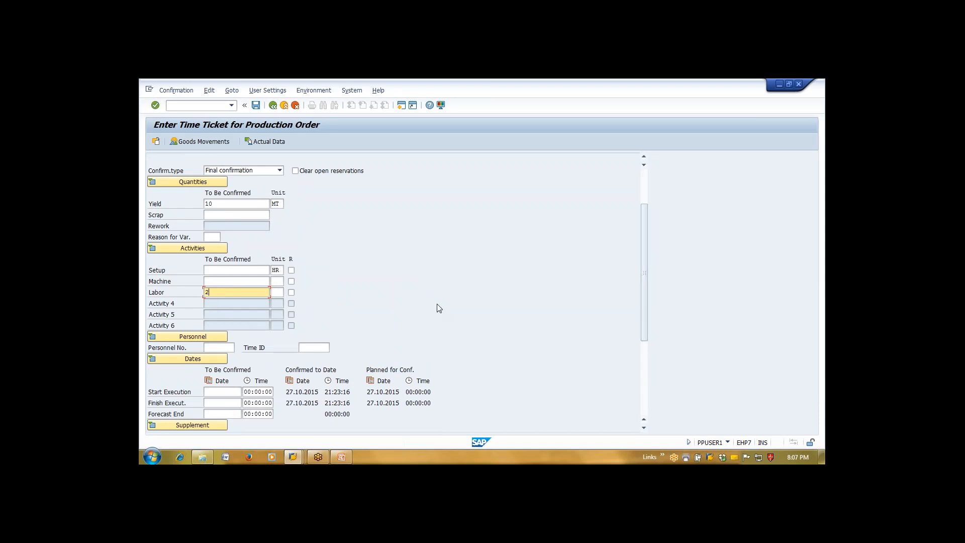
# Reopen PP01's control key details in the routing and list the three external processing options
pyautogui.moveTo(297, 456)
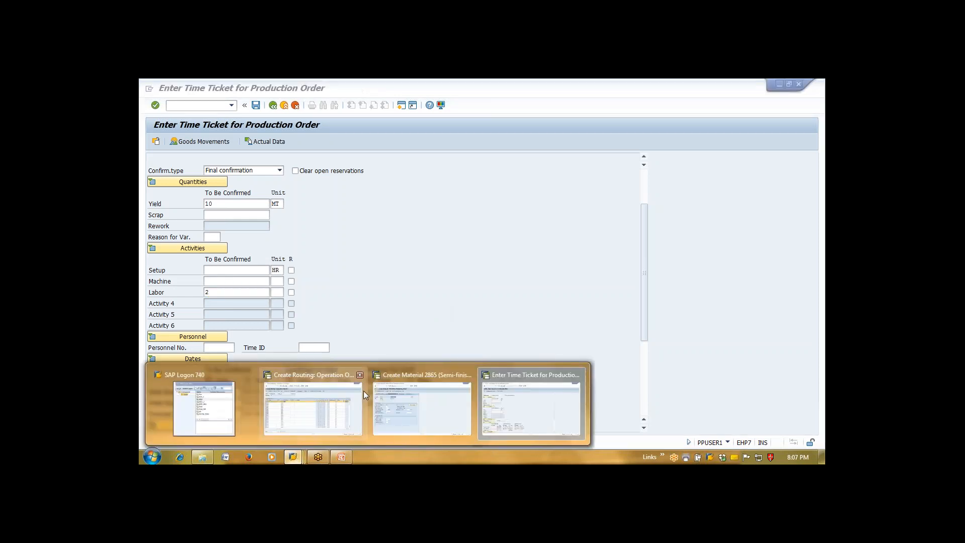
pyautogui.click(333, 413)
pyautogui.click(328, 214)
pyautogui.scroll(-5, 283, 248)
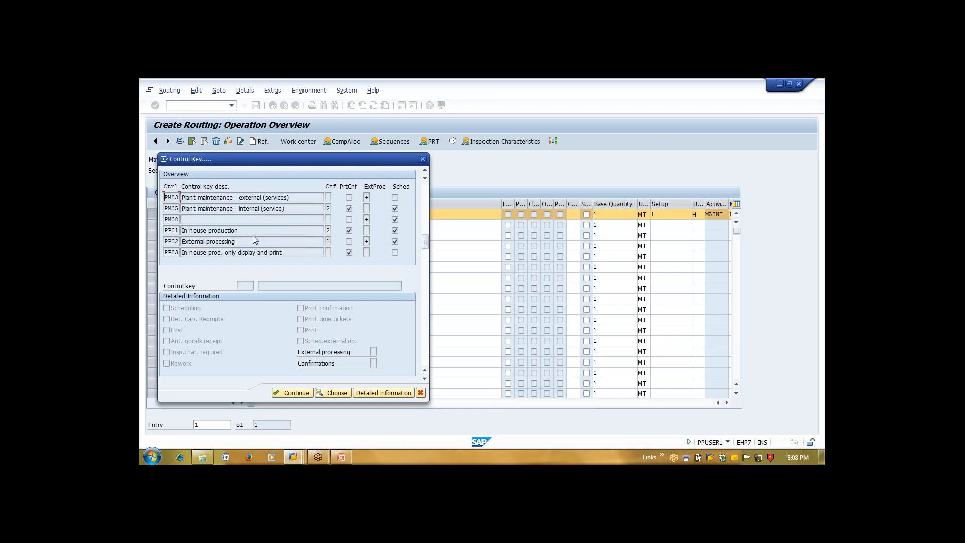
pyautogui.click(378, 394)
pyautogui.click(374, 353)
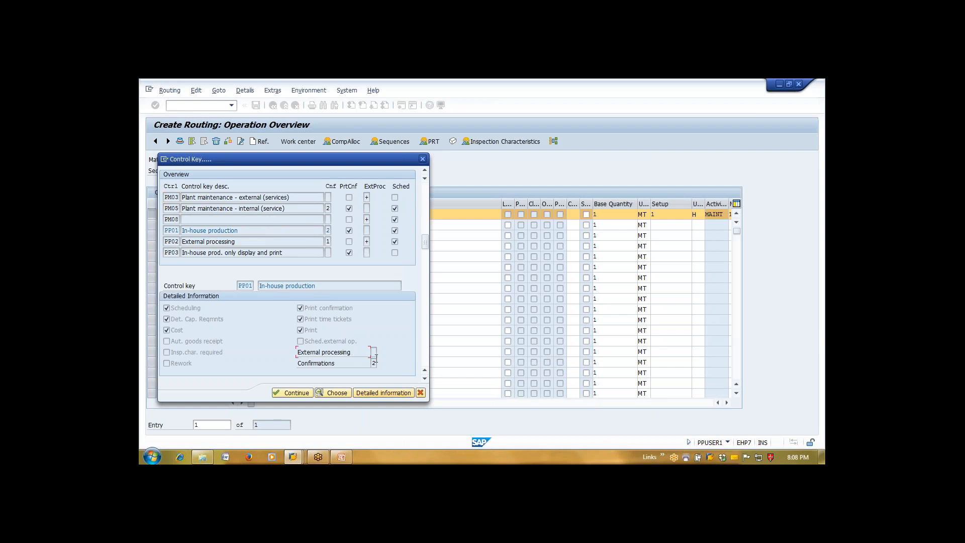
pyautogui.click(374, 352)
pyautogui.click(382, 352)
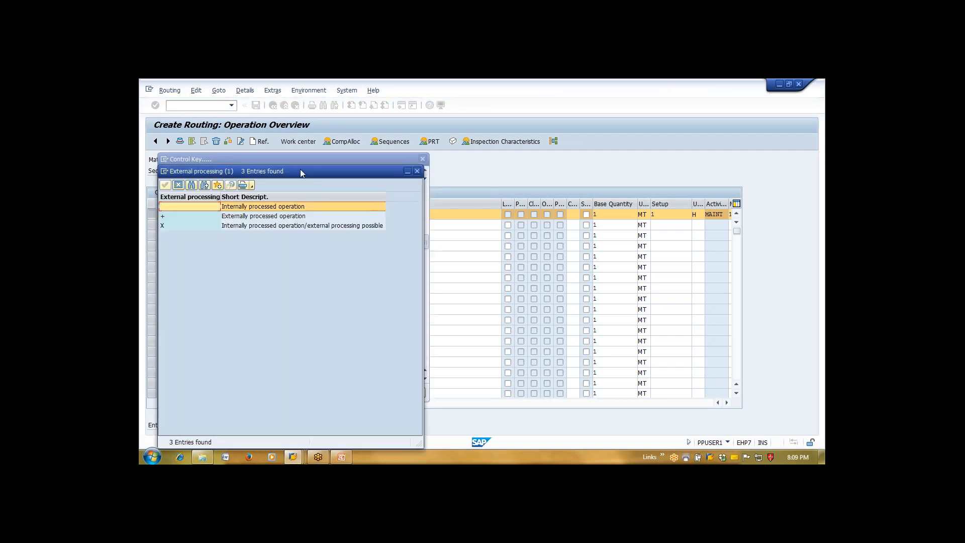
pyautogui.moveTo(372, 171); pyautogui.dragTo(515, 114)
pyautogui.click(426, 160)
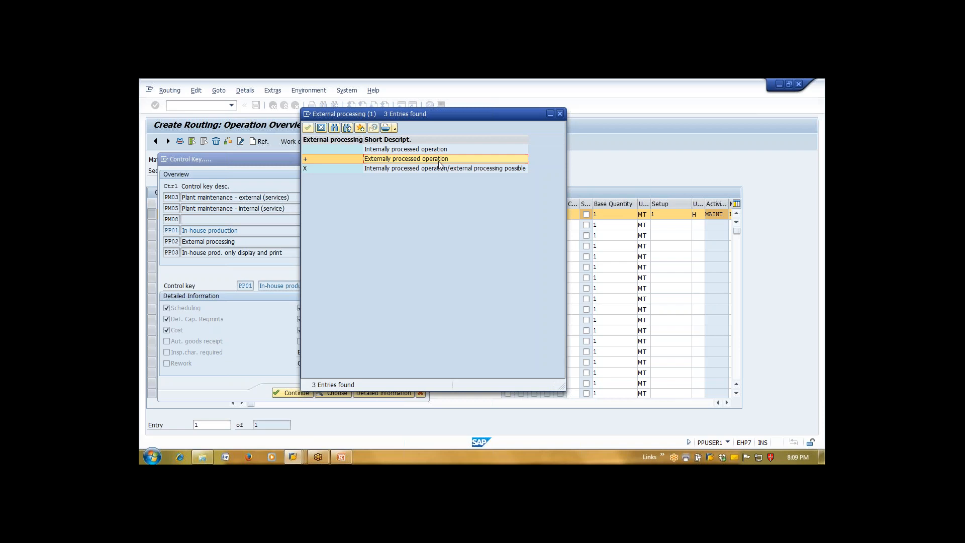
pyautogui.doubleClick(396, 158)
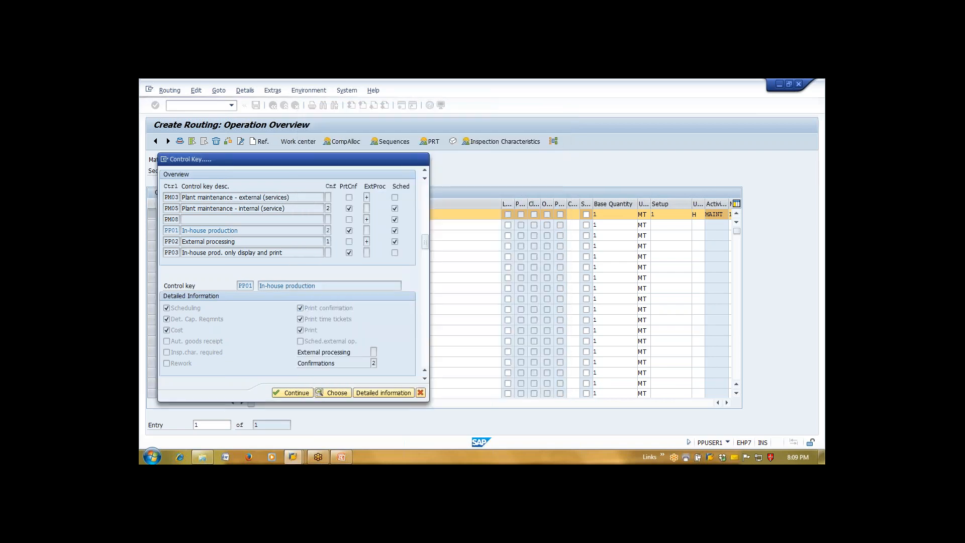
# Show the four completion confirmation options for PP01 and move the list aside
pyautogui.click(425, 178)
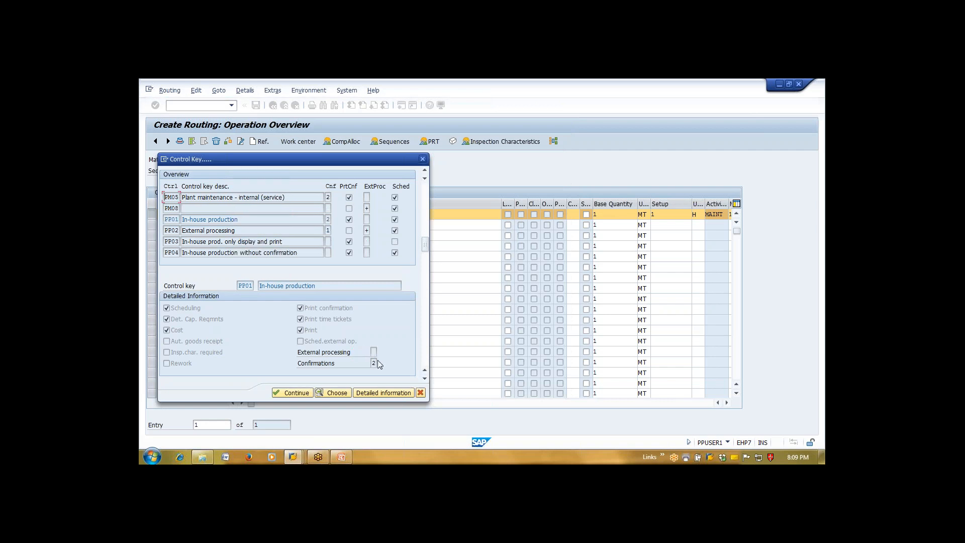
pyautogui.click(374, 363)
pyautogui.click(381, 363)
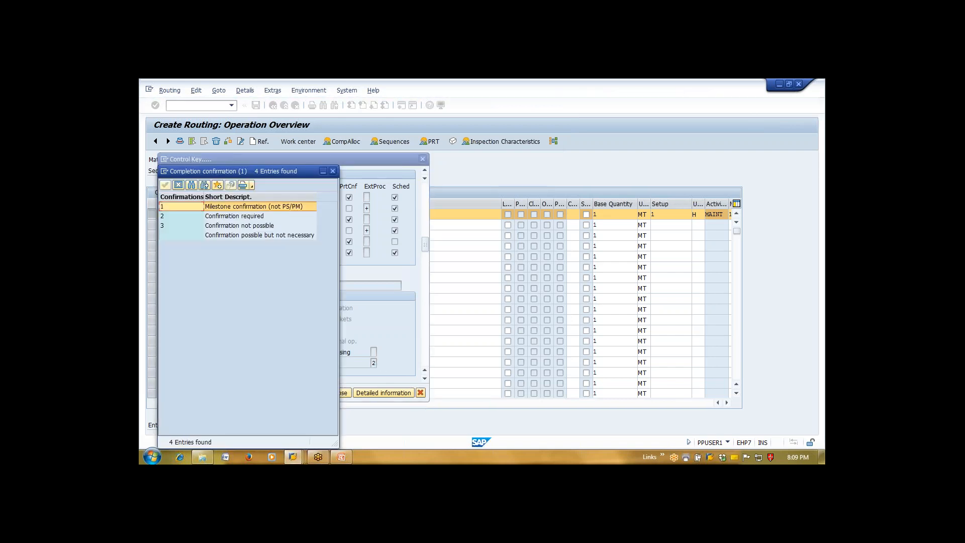
pyautogui.moveTo(263, 173); pyautogui.dragTo(360, 107)
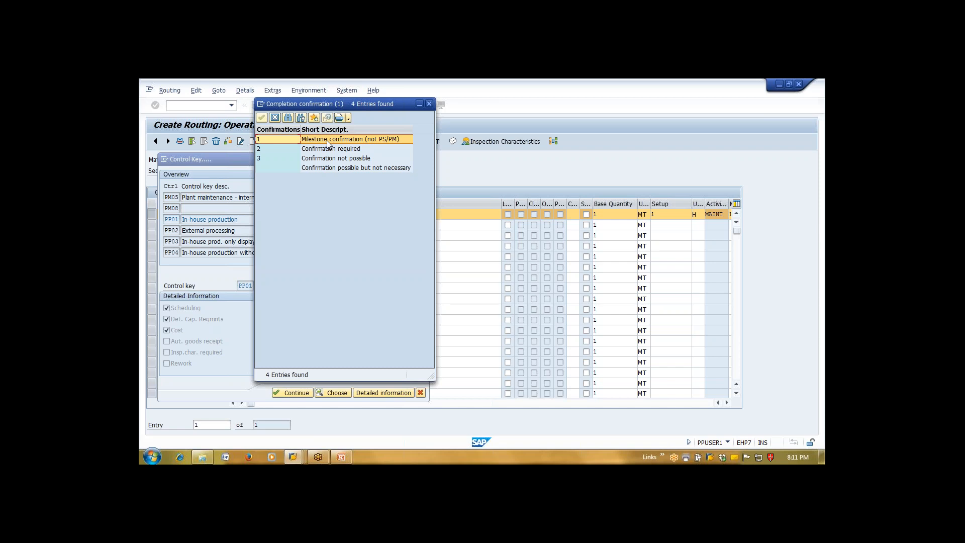
# Dismiss the completion confirmation options list and bring the Enter Time Ticket for Production Order window forward
pyautogui.click(429, 104)
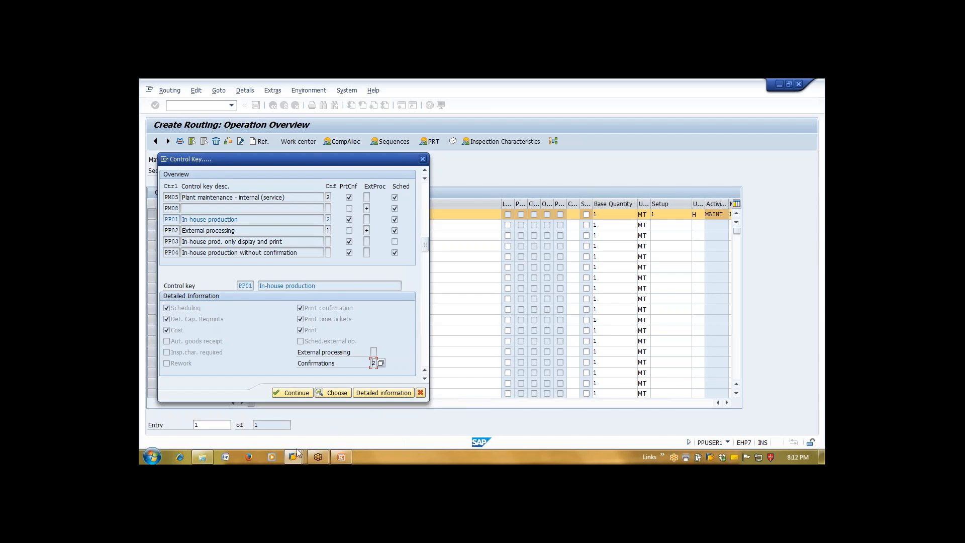
pyautogui.moveTo(297, 457)
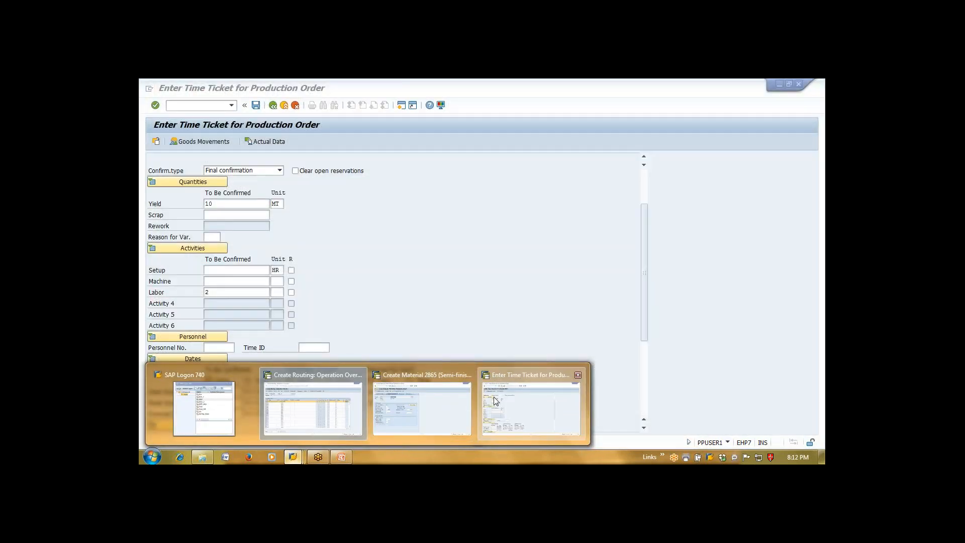
pyautogui.click(490, 400)
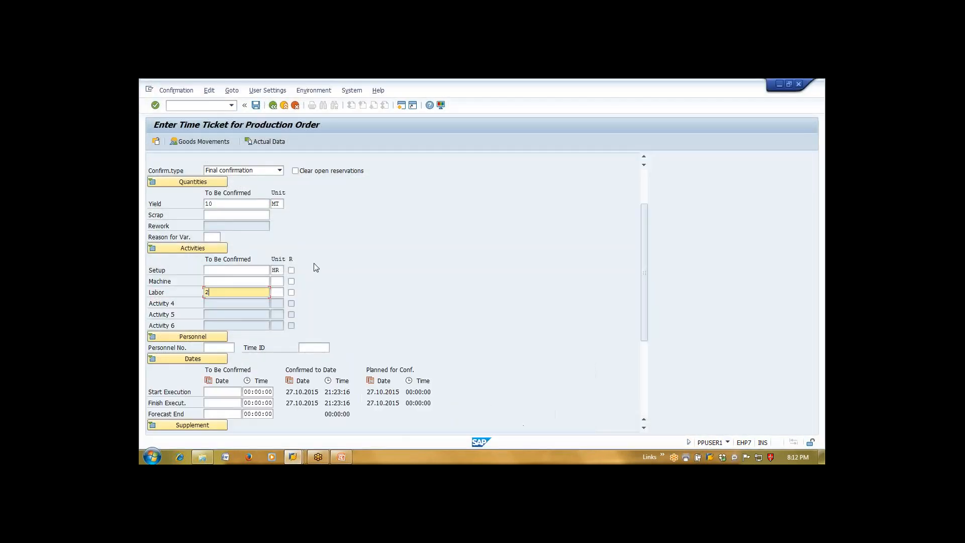
# Reduce the yield to be confirmed for operation 0010 from 10 MT to 5 MT
pyautogui.click(644, 182)
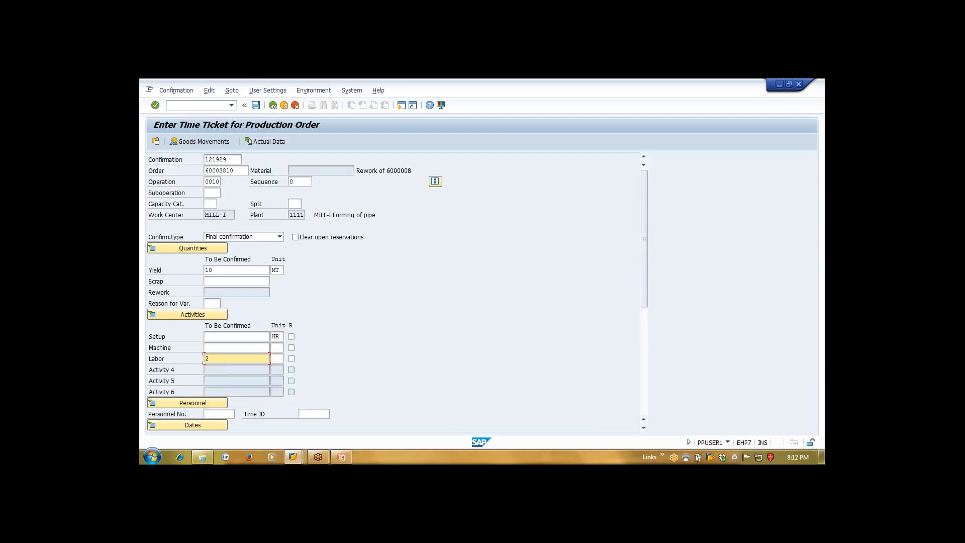
pyautogui.click(243, 270)
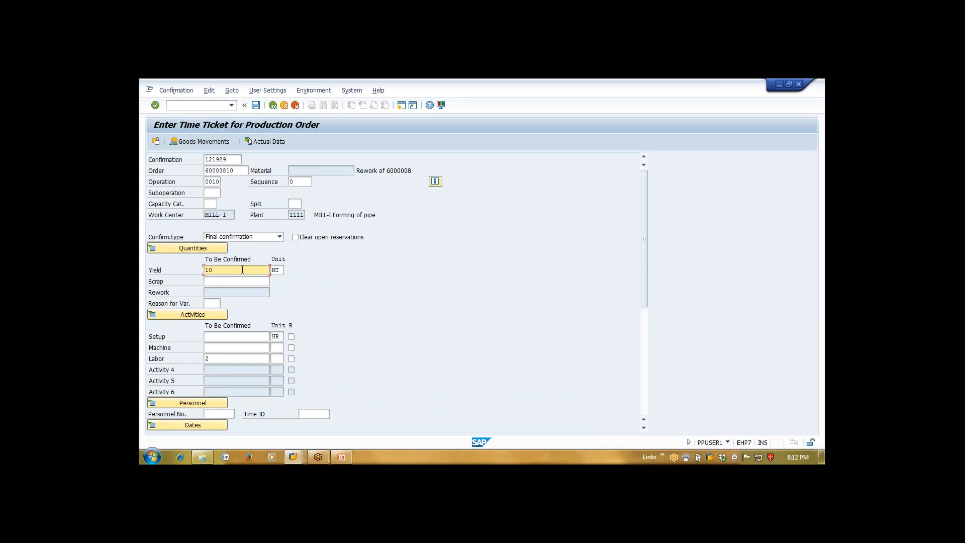
pyautogui.press('BackSpace')
pyautogui.press('BackSpace')
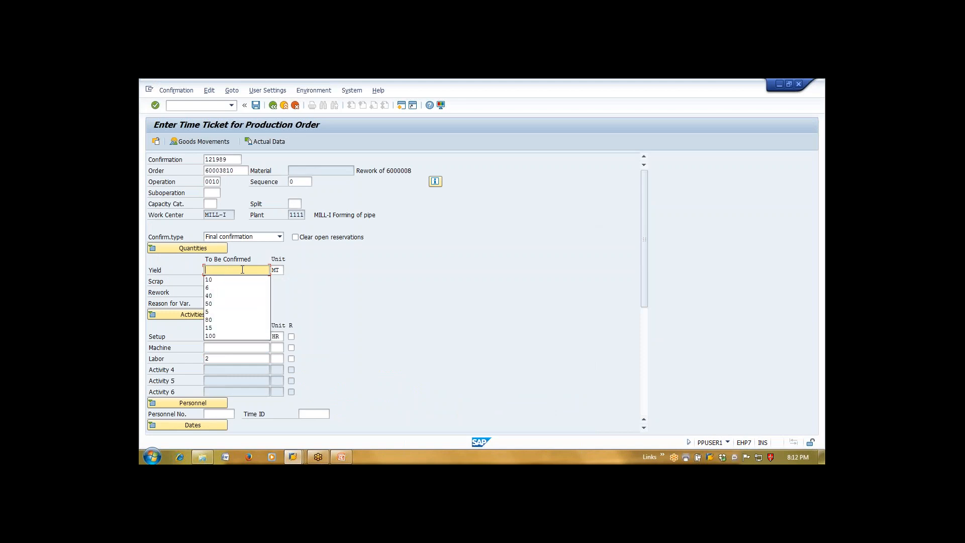
pyautogui.write('5')
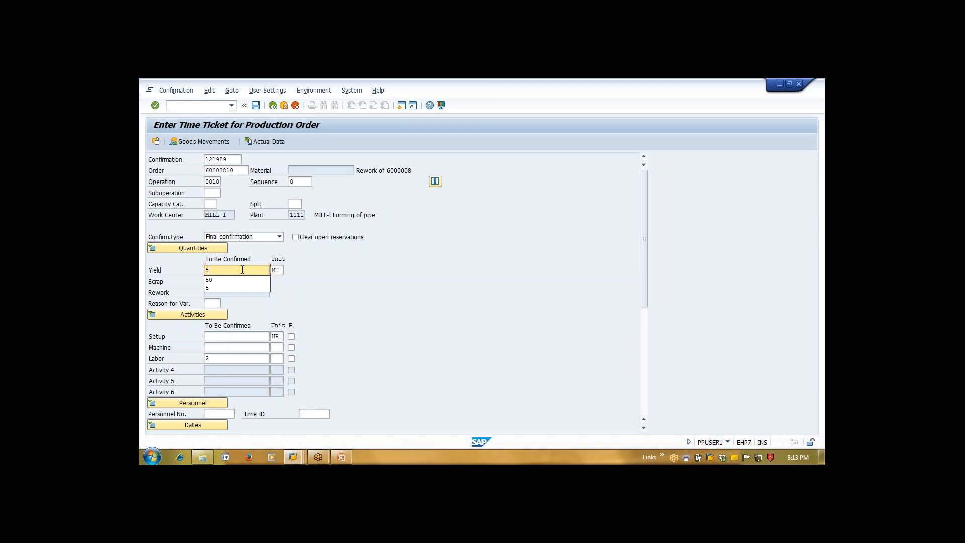
pyautogui.click(255, 241)
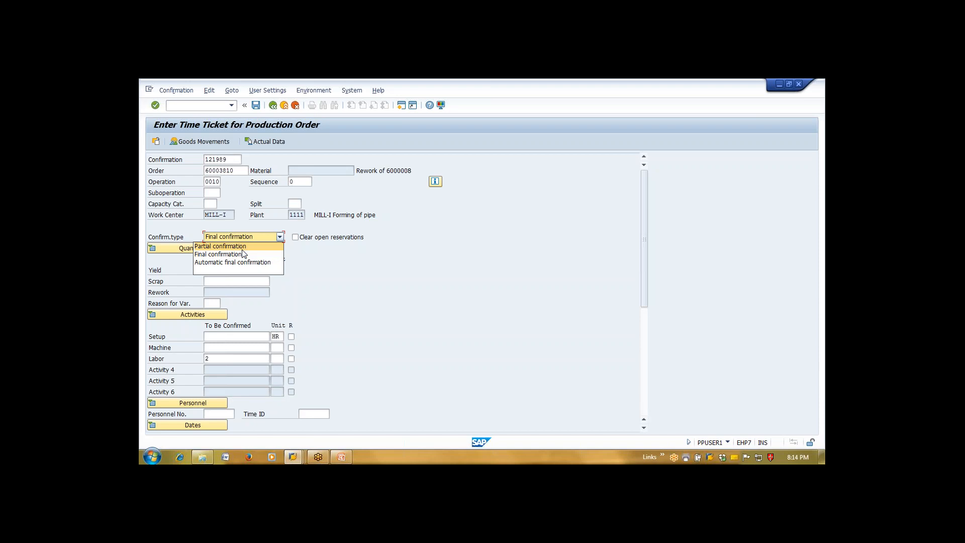
# Choose partial confirmation, clear the labor value and save the 5 MT time ticket
pyautogui.press('Return')
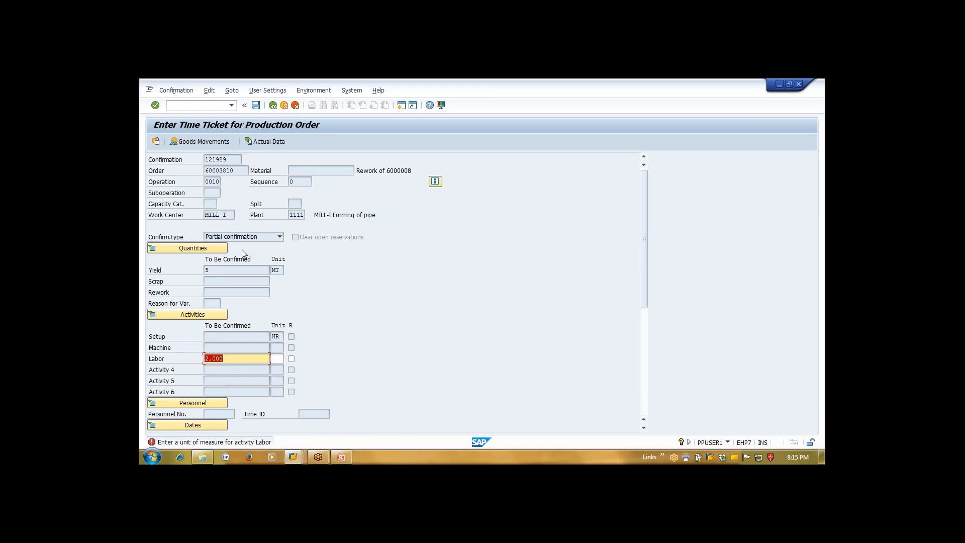
pyautogui.press('Delete')
pyautogui.hotkey('ctrl', 's')
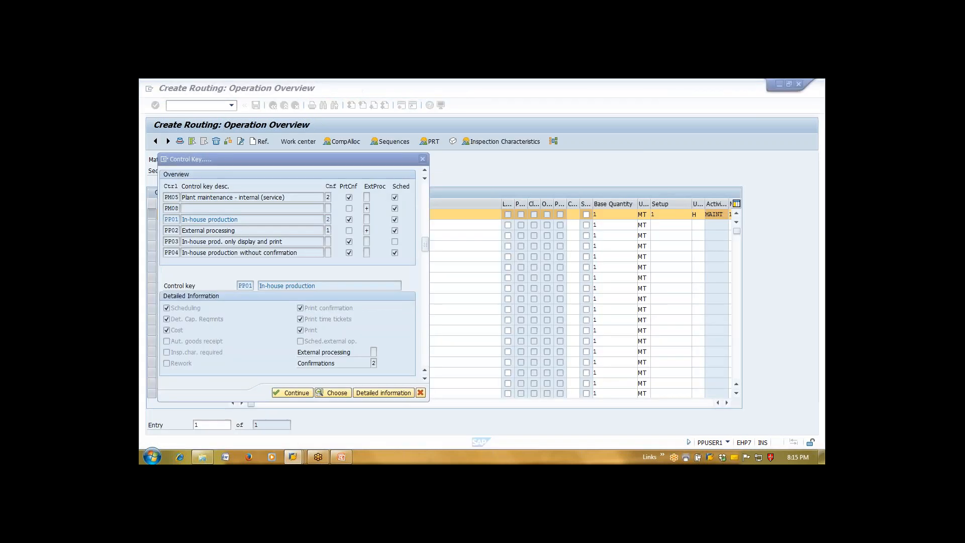
# Close the control key details and scroll operation 0010's row to the right
pyautogui.press('Escape')
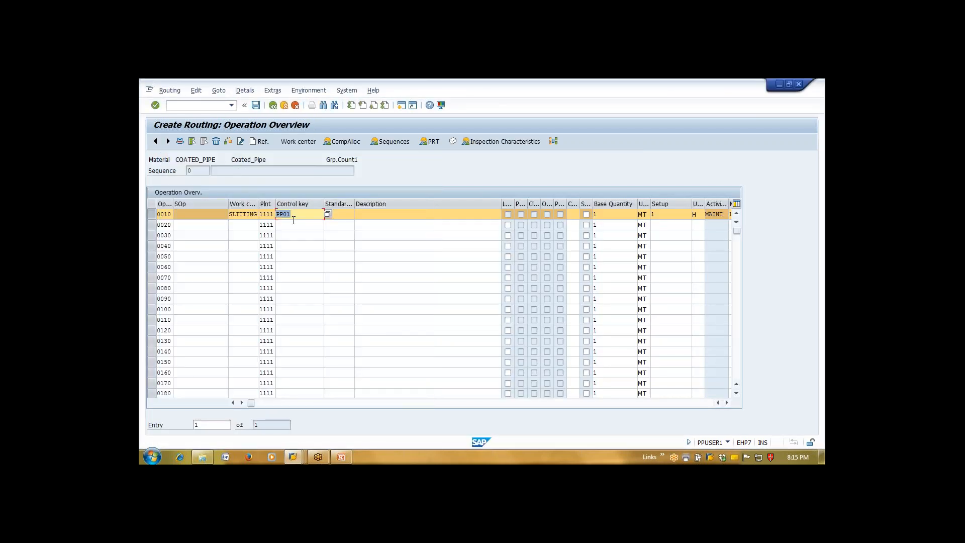
pyautogui.click(308, 214)
pyautogui.click(727, 402)
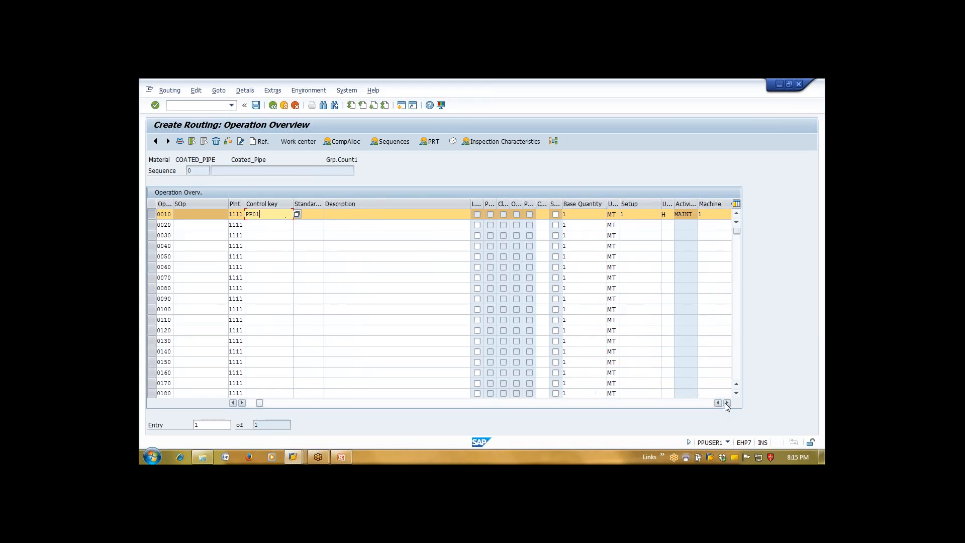
pyautogui.click(726, 402)
pyautogui.click(726, 403)
pyautogui.click(727, 403)
pyautogui.click(727, 402)
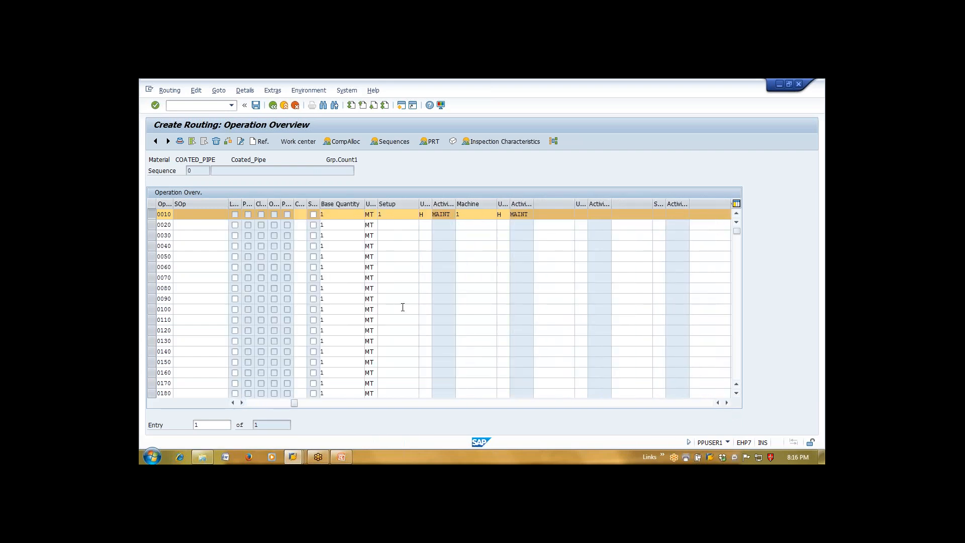
# Check operation 0010's base quantity, setup time and activity type, then select its SLITTING work center
pyautogui.click(347, 215)
pyautogui.press('Tab')
pyautogui.moveTo(456, 204); pyautogui.dragTo(467, 206)
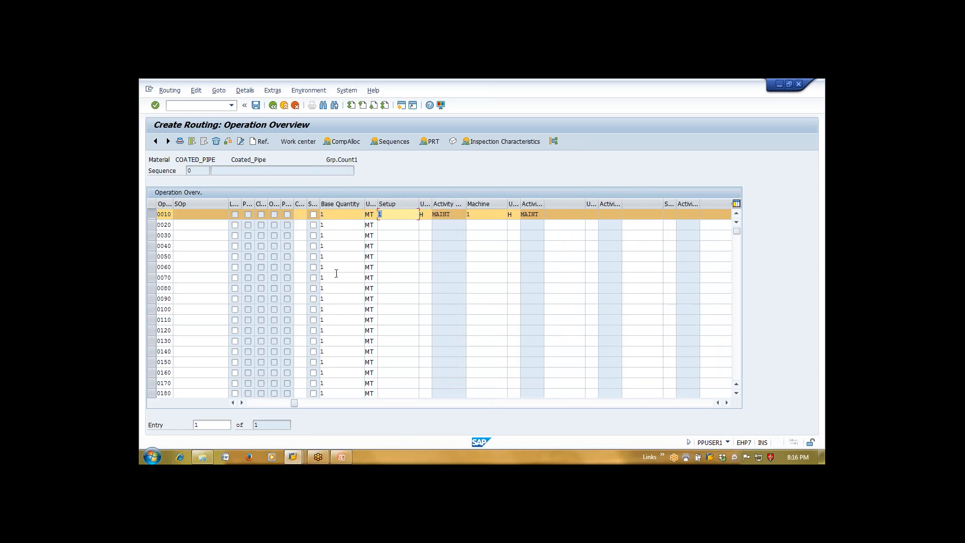
pyautogui.click(257, 403)
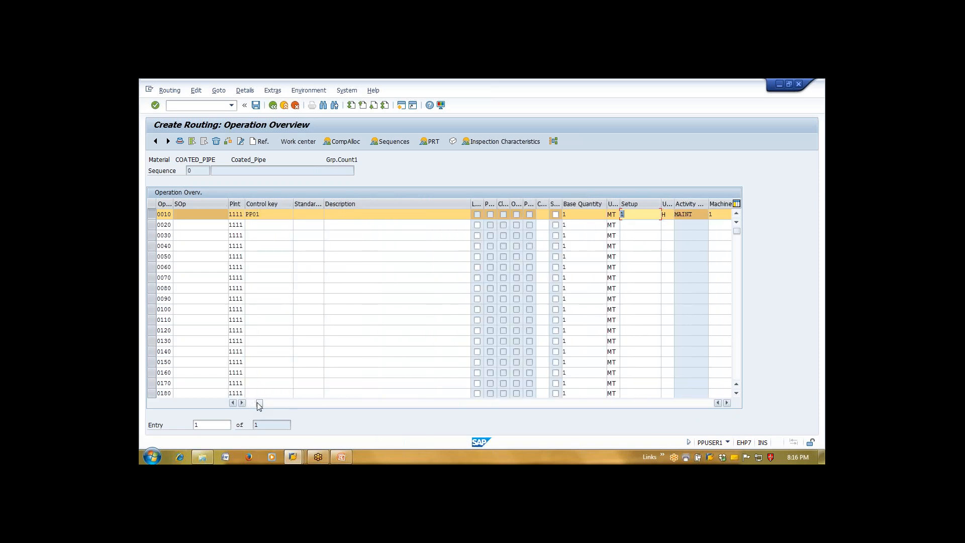
pyautogui.moveTo(258, 403)
pyautogui.mouseDown()
pyautogui.moveTo(302, 403)
pyautogui.moveTo(241, 404)
pyautogui.mouseUp()
pyautogui.click(243, 215)
pyautogui.doubleClick(243, 215)
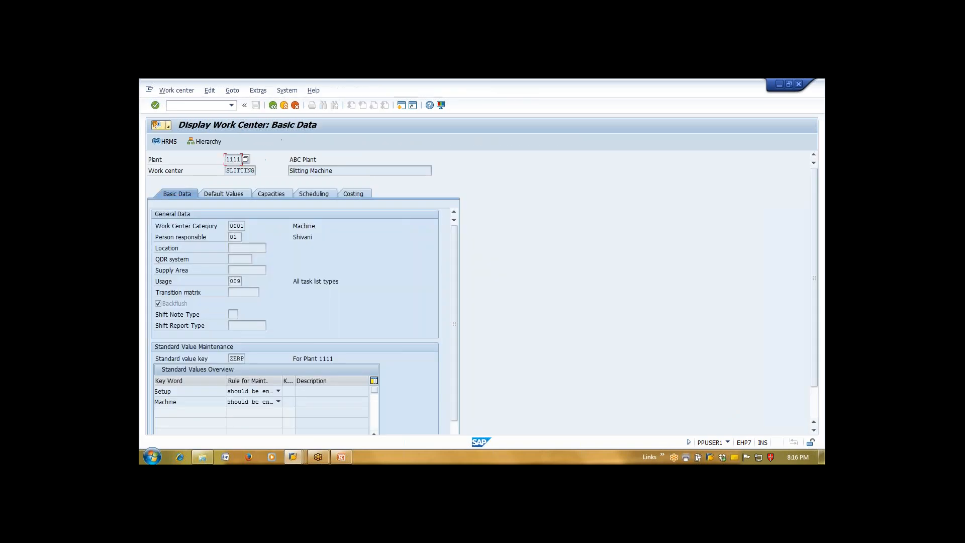
pyautogui.click(348, 194)
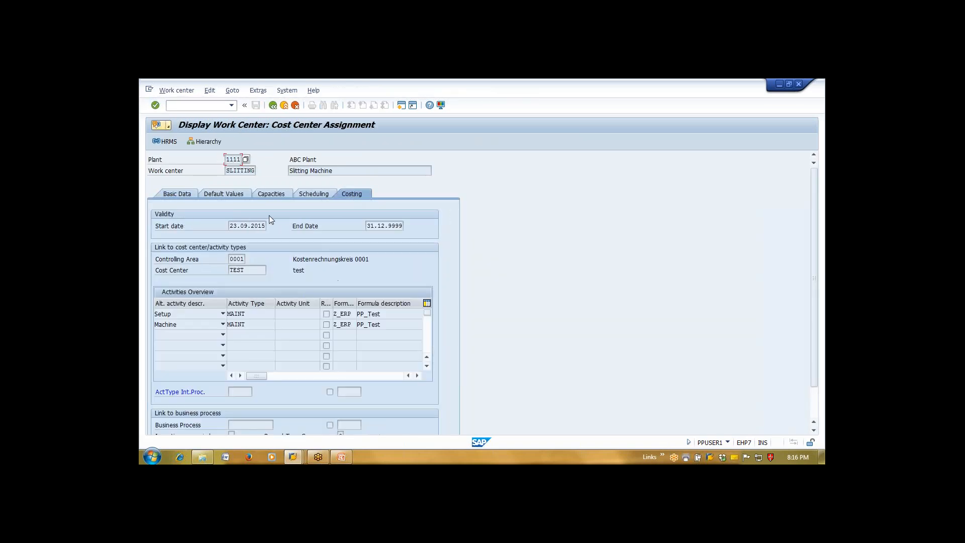
pyautogui.moveTo(254, 316); pyautogui.dragTo(200, 310)
pyautogui.doubleClick(246, 324)
pyautogui.click(271, 106)
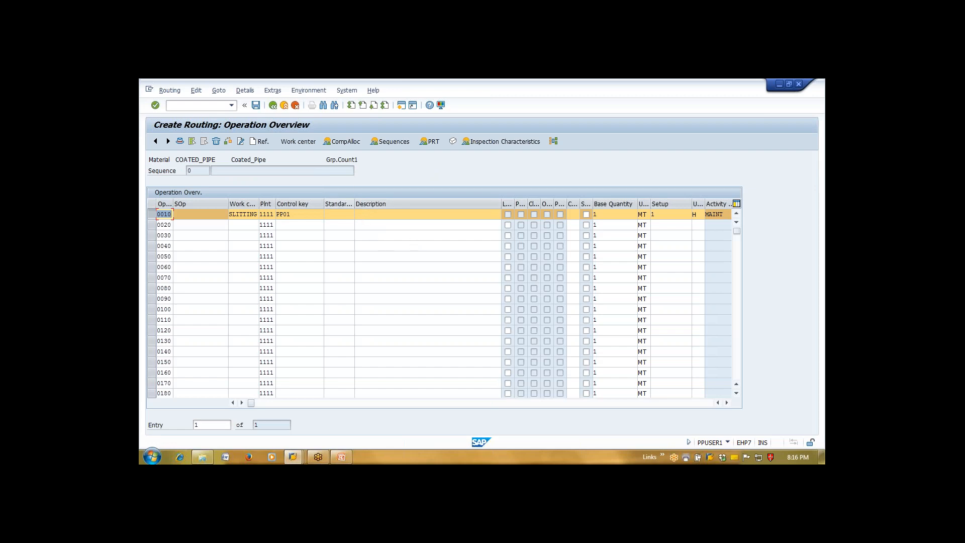
# Add operation 0020 at work center SLITTING with control key PP02, setup 1 and machine 1
pyautogui.click(238, 226)
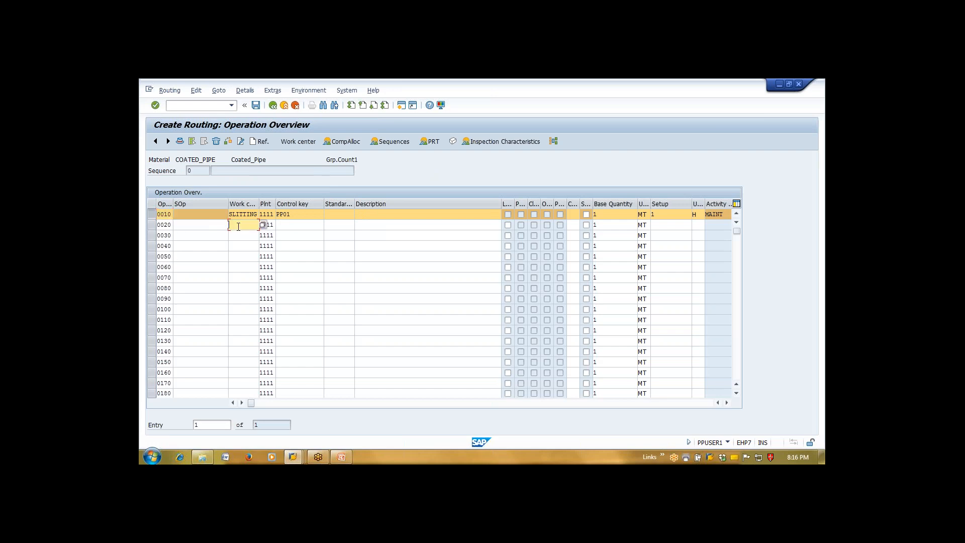
pyautogui.write('SL')
pyautogui.press('Down')
pyautogui.press('Return')
pyautogui.press('Tab')
pyautogui.write('PP02')
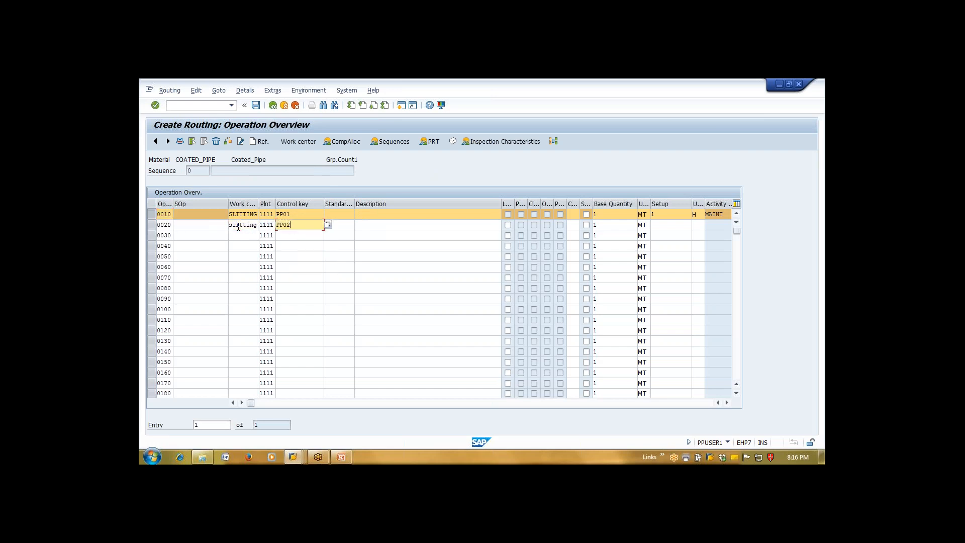
pyautogui.press('Return')
pyautogui.write('1')
pyautogui.press('Return')
pyautogui.write('1')
pyautogui.press('Return')
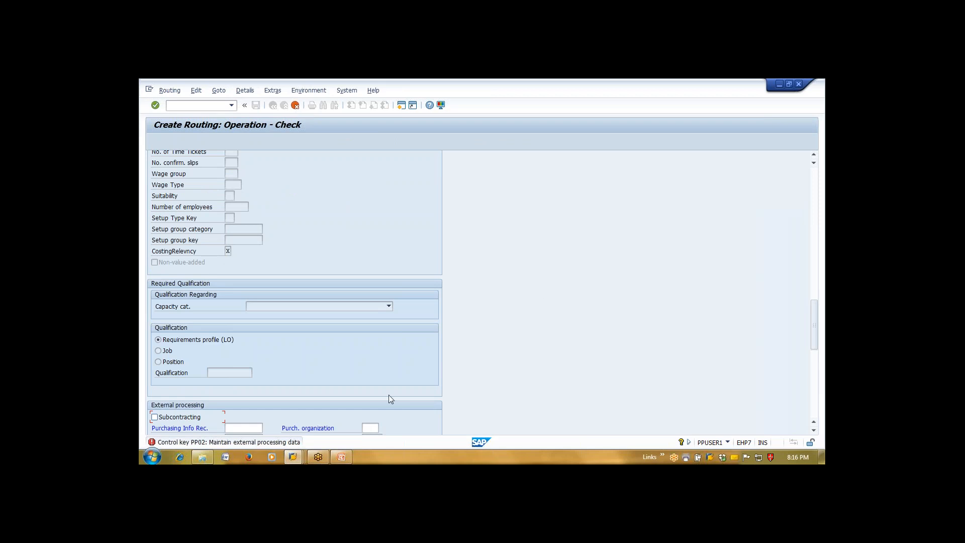
# Scroll the Operation - Check screen down to PP02's external processing data and browse the routing menu
pyautogui.click(814, 432)
pyautogui.click(814, 432)
pyautogui.click(814, 432)
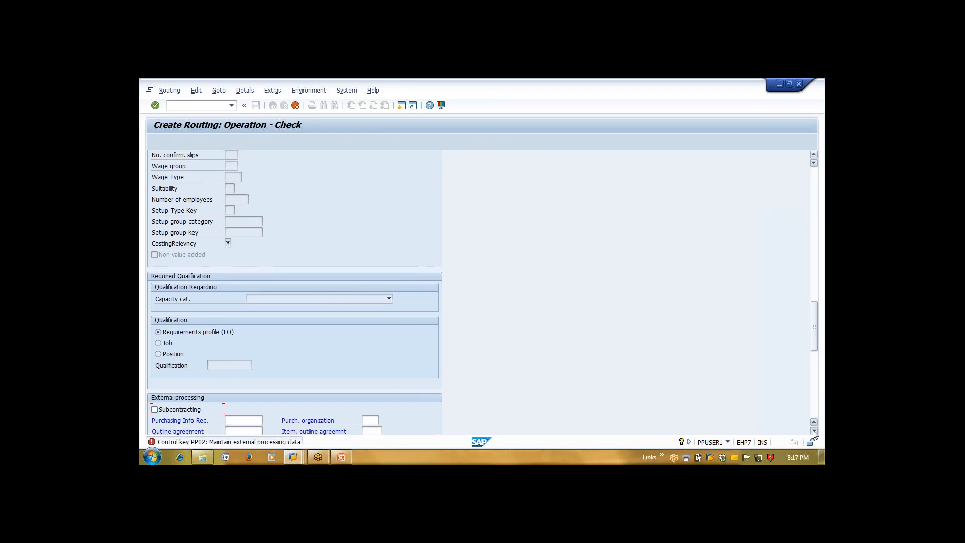
pyautogui.click(814, 432)
pyautogui.click(814, 432)
pyautogui.click(814, 432)
pyautogui.click(814, 432)
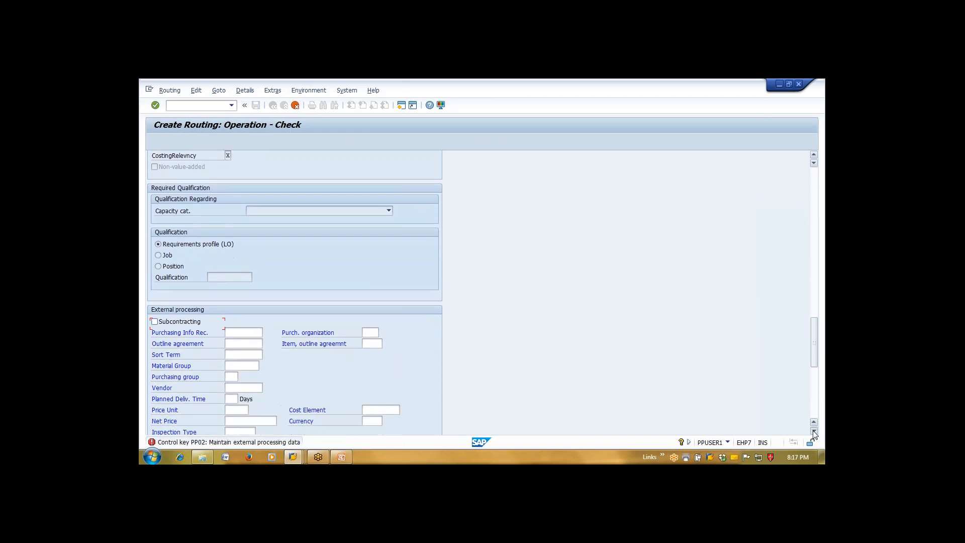
pyautogui.click(814, 432)
pyautogui.click(814, 432)
pyautogui.click(814, 432)
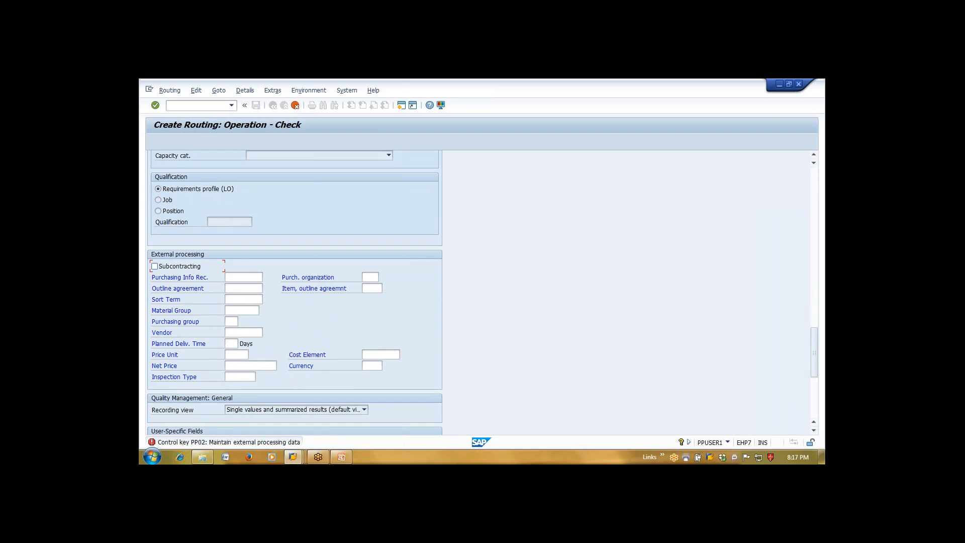
pyautogui.click(814, 423)
pyautogui.click(815, 423)
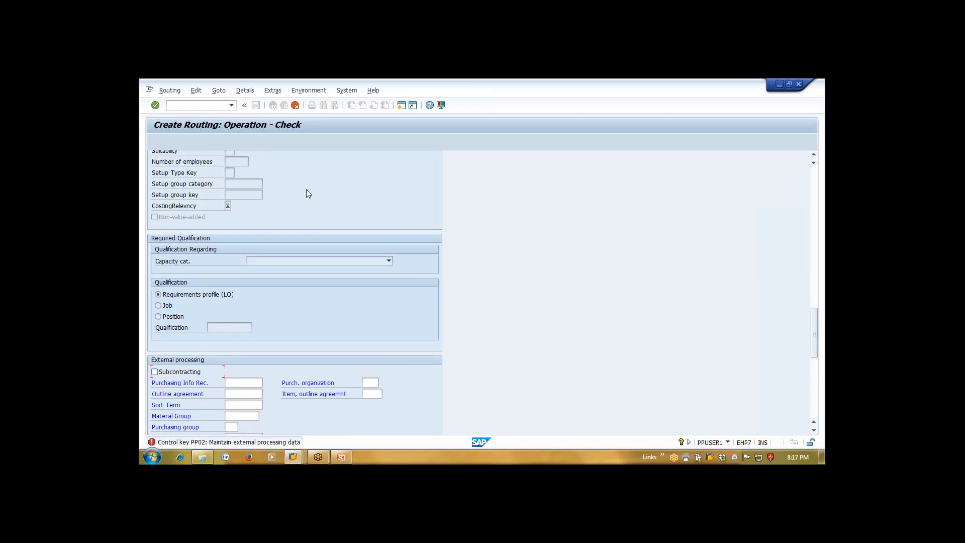
pyautogui.click(184, 109)
pyautogui.click(169, 90)
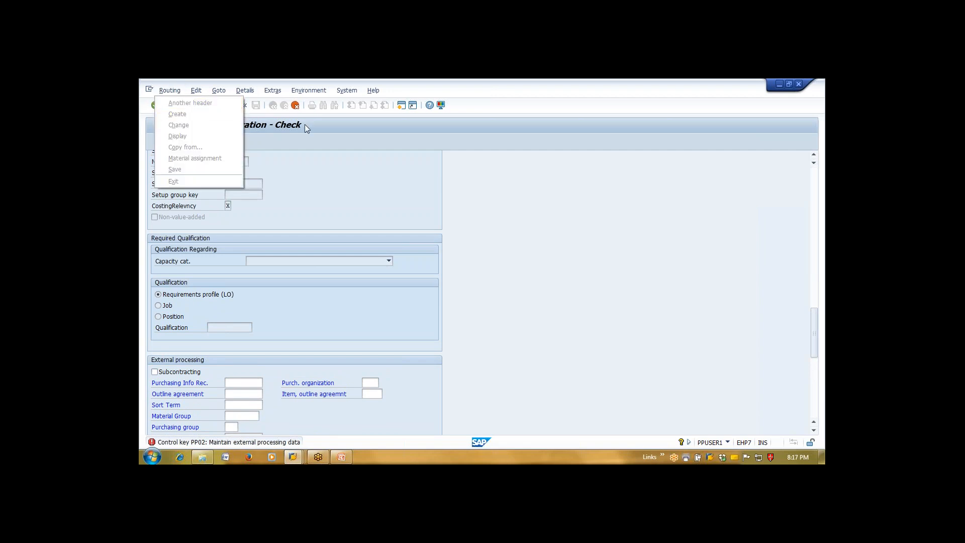
# Restart CA01 with /nca01 and reach material 2865's existing Finished Pipes routing
pyautogui.click(258, 124)
pyautogui.write('/nca01')
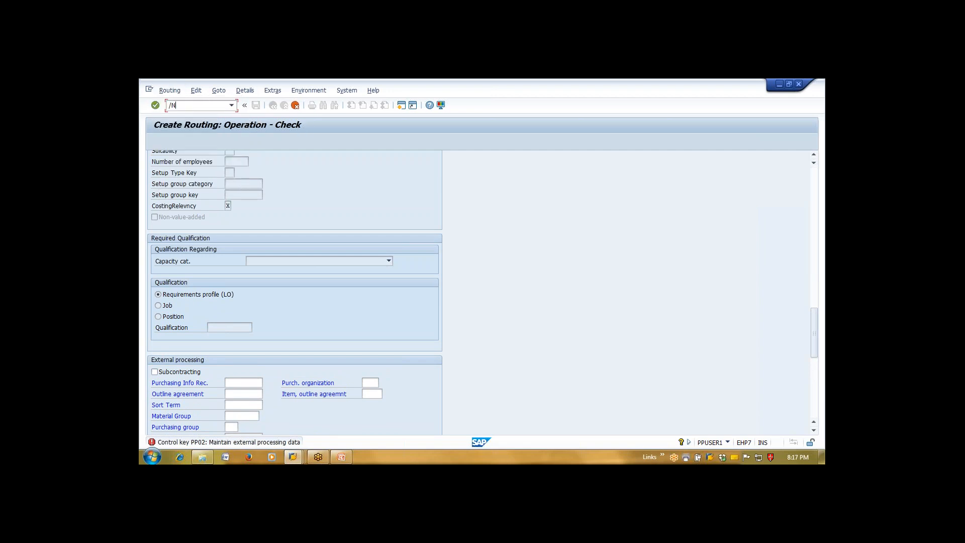
pyautogui.press('Return')
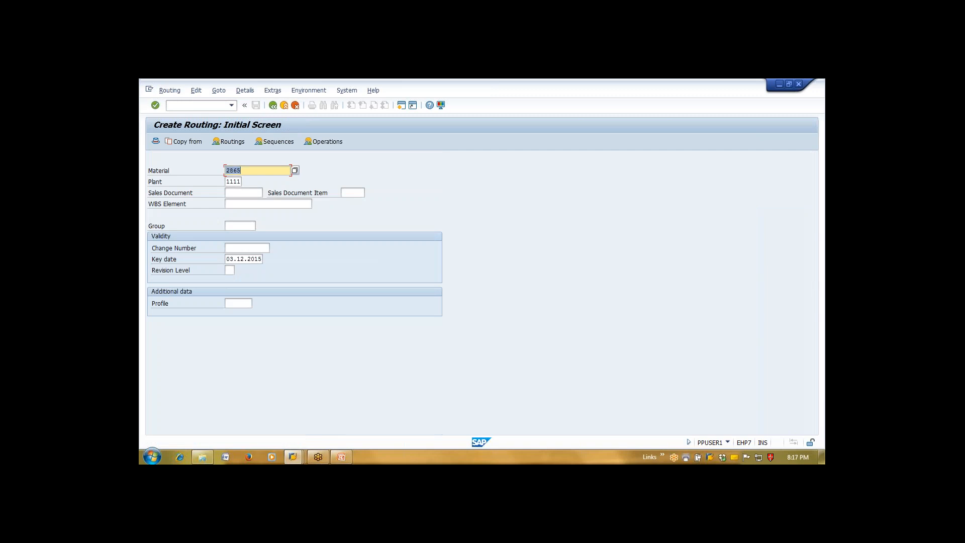
pyautogui.press('Return')
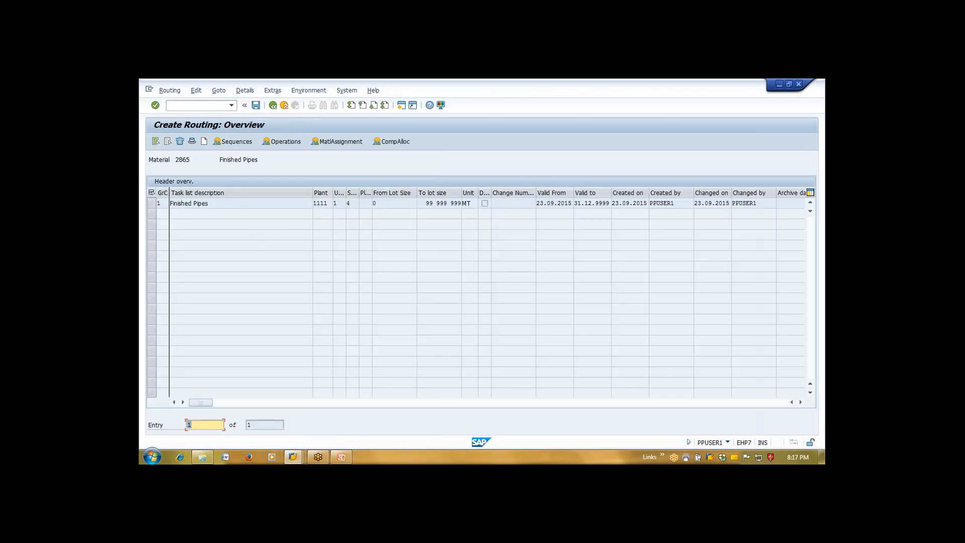
pyautogui.click(190, 204)
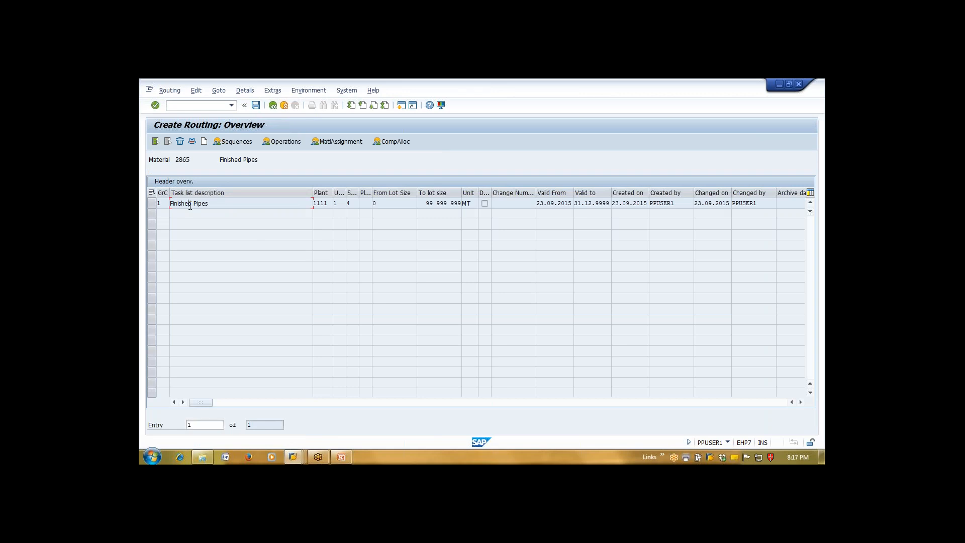
# Add a second routing header with usage 1, status 4 and from-lot size 1
pyautogui.click(204, 145)
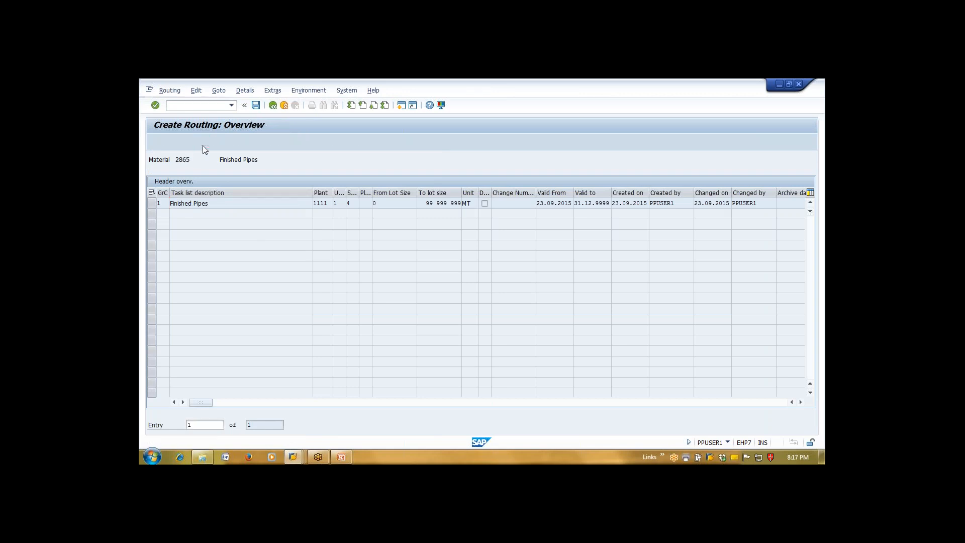
pyautogui.press('Tab')
pyautogui.write('1')
pyautogui.press('Tab')
pyautogui.write('4')
pyautogui.press('Tab')
pyautogui.press('Tab')
pyautogui.press('Tab')
pyautogui.press('Tab')
pyautogui.write('1')
pyautogui.press('Return')
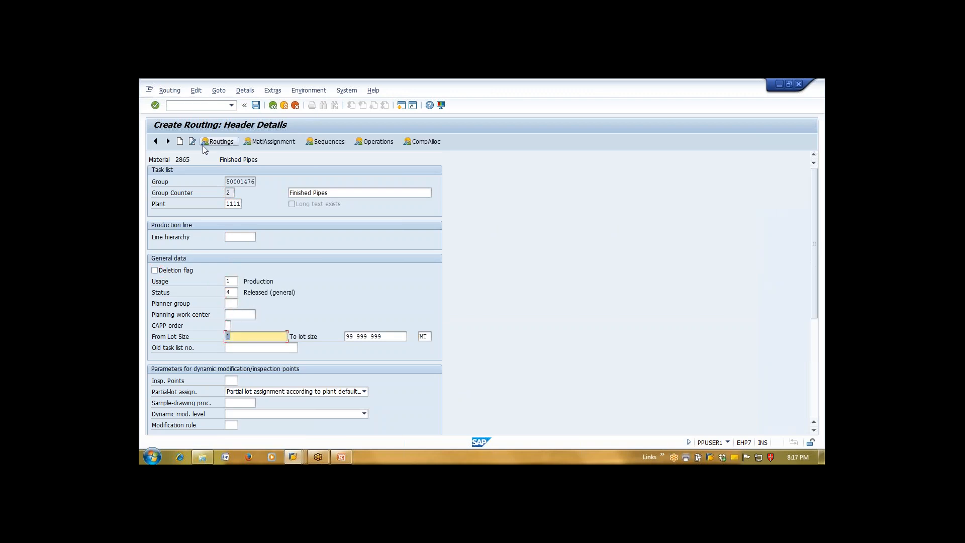
pyautogui.click(370, 142)
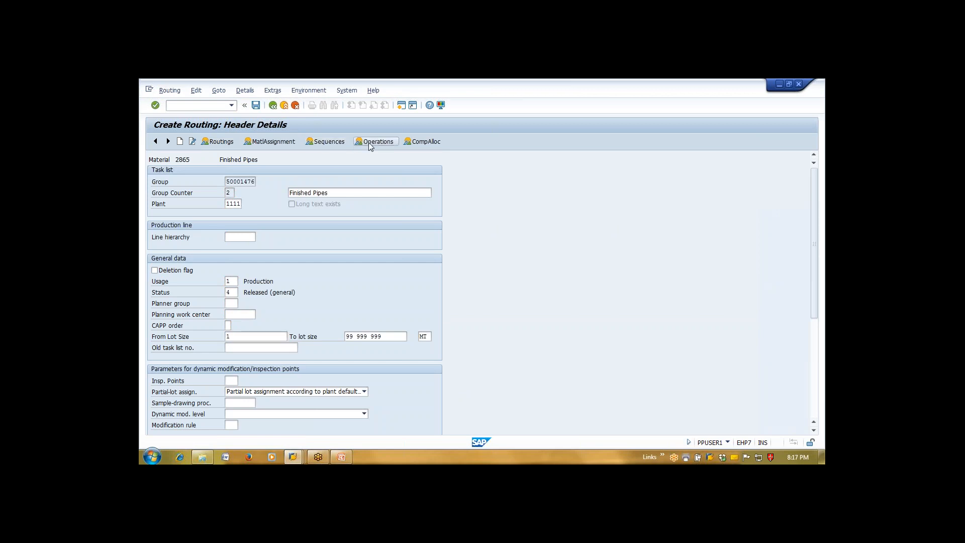
# Enter operation 0010 at SLITTING with control key PP01, setup time 1 and machine time 1
pyautogui.click(213, 216)
pyautogui.write('slitting')
pyautogui.press('Tab')
pyautogui.press('Tab')
pyautogui.write('pp01')
pyautogui.press('Return')
pyautogui.write('1')
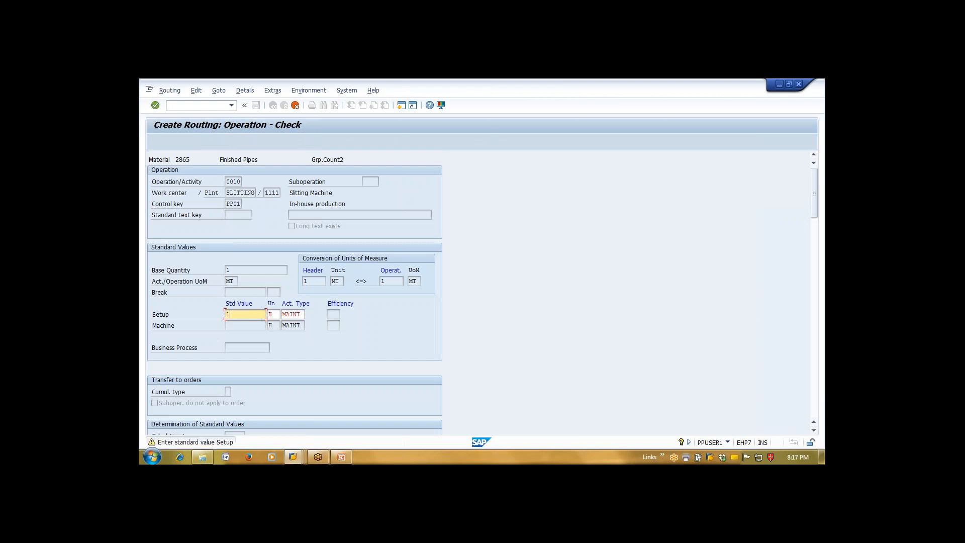
pyautogui.press('Return')
pyautogui.write('1')
pyautogui.press('Return')
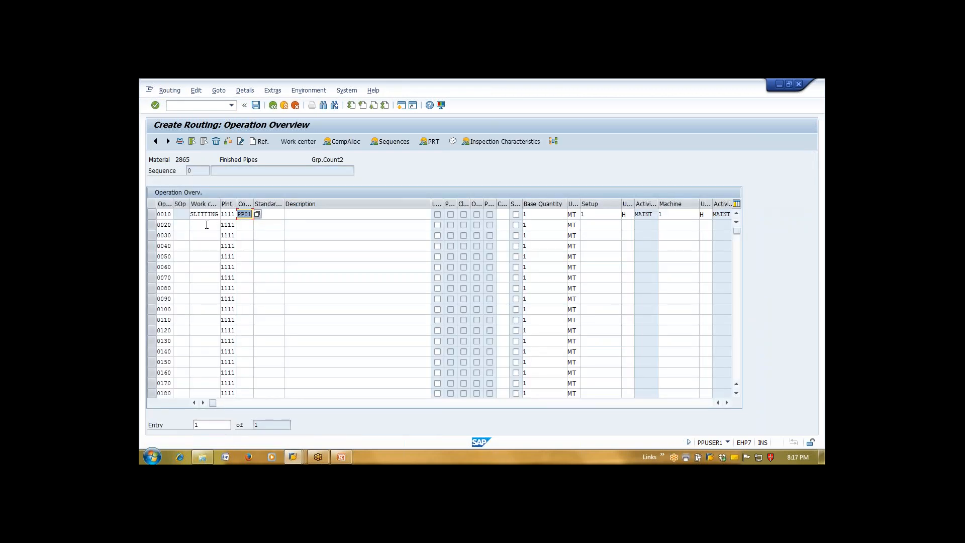
# Enter operation 0020 at SLITTING with control key PP01, then select operation 0010
pyautogui.click(206, 225)
pyautogui.write('slitting')
pyautogui.press('Tab')
pyautogui.press('Tab')
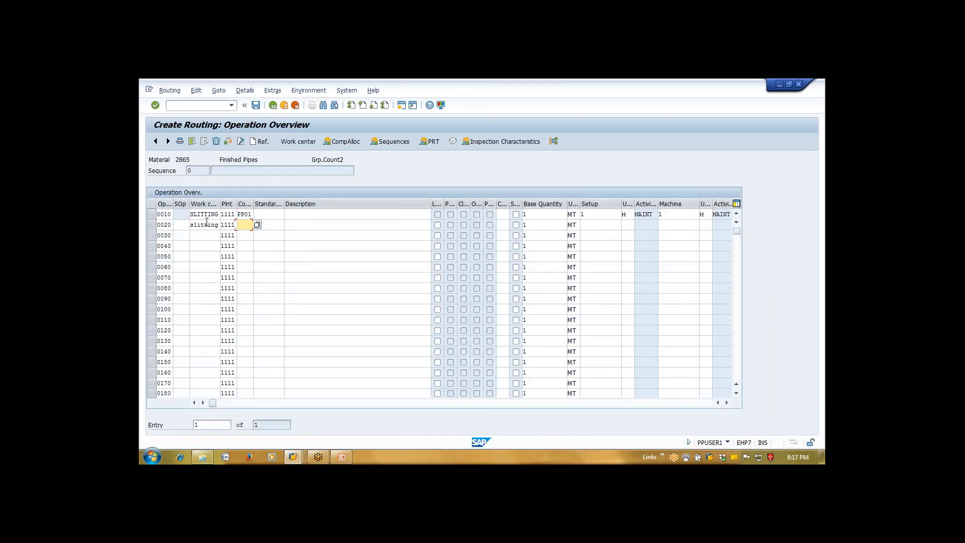
pyautogui.write('PP')
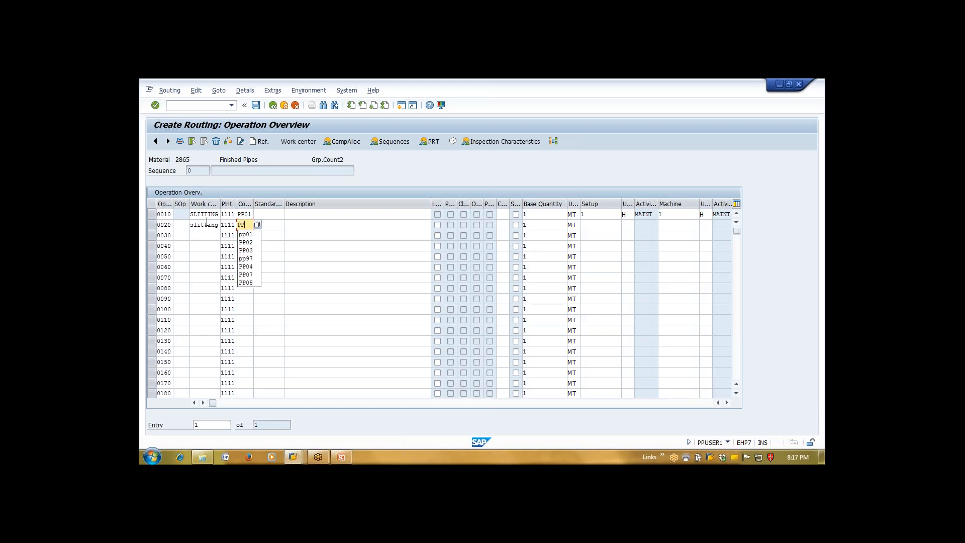
pyautogui.write('01')
pyautogui.press('Tab')
pyautogui.press('Return')
pyautogui.press('Return')
pyautogui.press('Return')
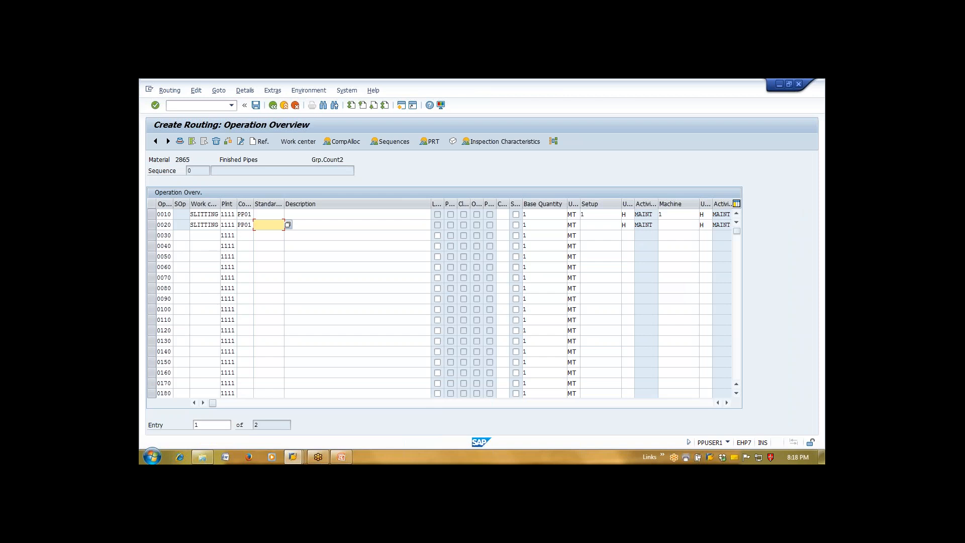
pyautogui.click(156, 215)
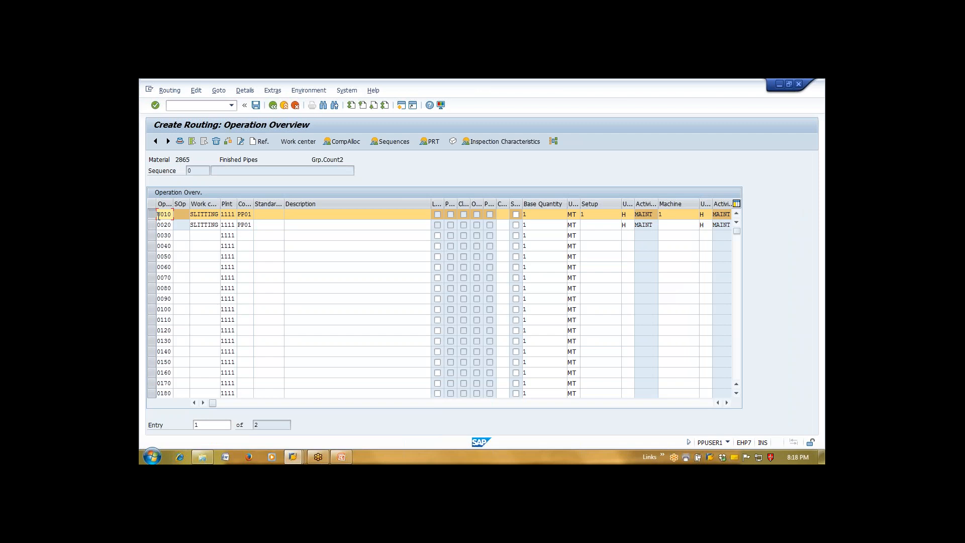
pyautogui.click(346, 142)
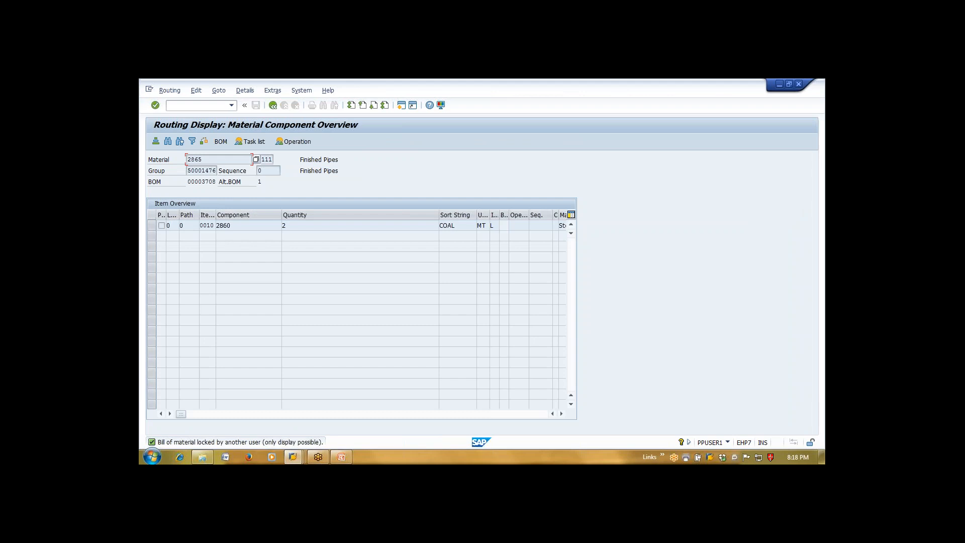
pyautogui.click(250, 229)
pyautogui.click(154, 225)
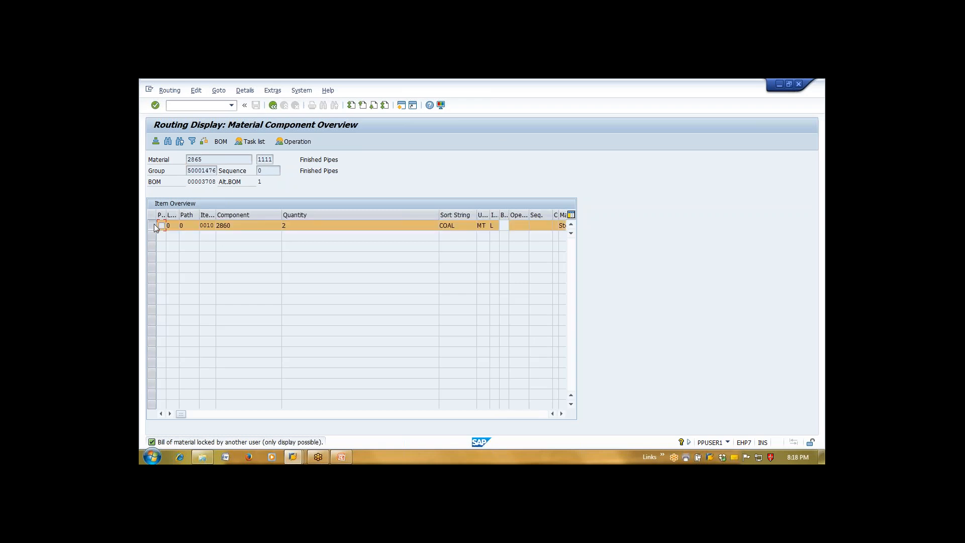
pyautogui.click(293, 143)
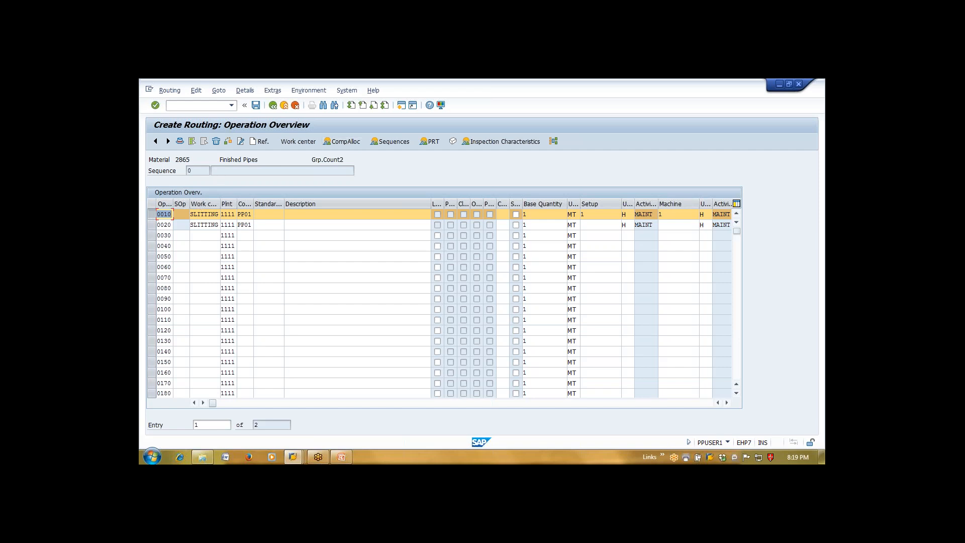
# Switch to the time ticket session and open the order information system with /NCOOIS
pyautogui.click(294, 453)
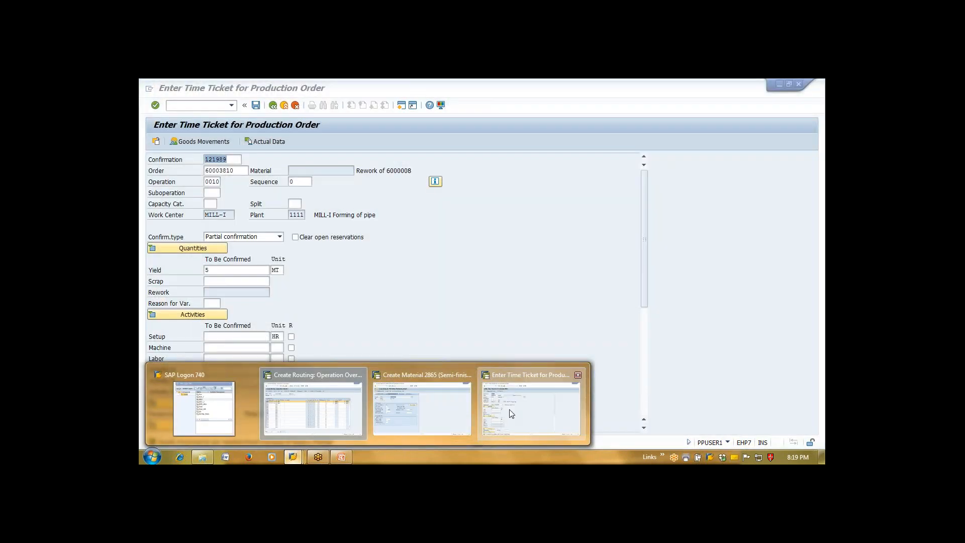
pyautogui.click(531, 409)
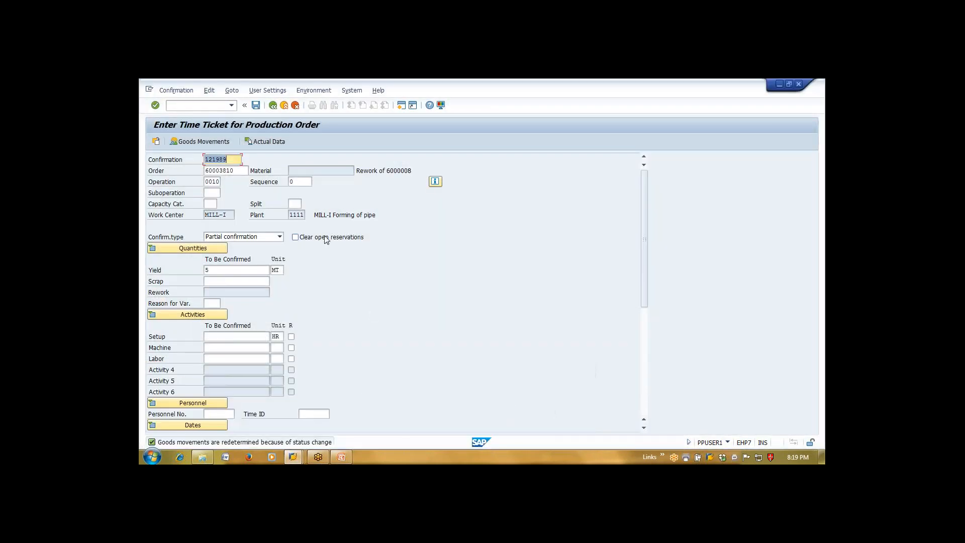
pyautogui.click(221, 171)
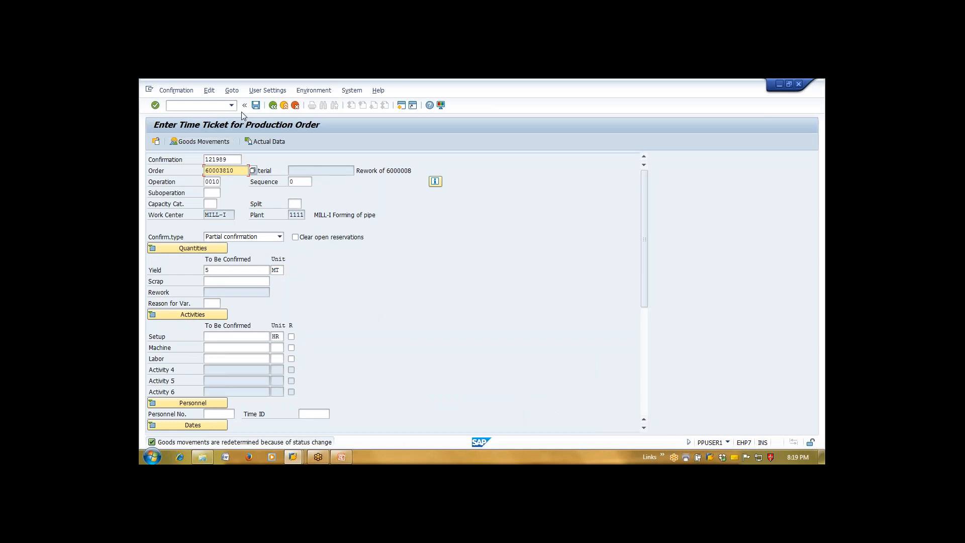
pyautogui.click(220, 106)
pyautogui.write('/NCOOIS')
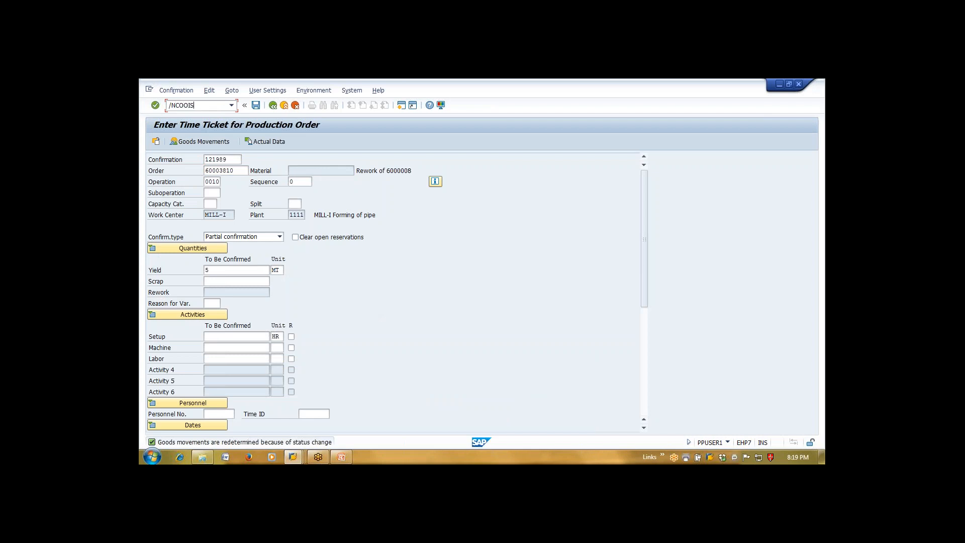
pyautogui.press('Return')
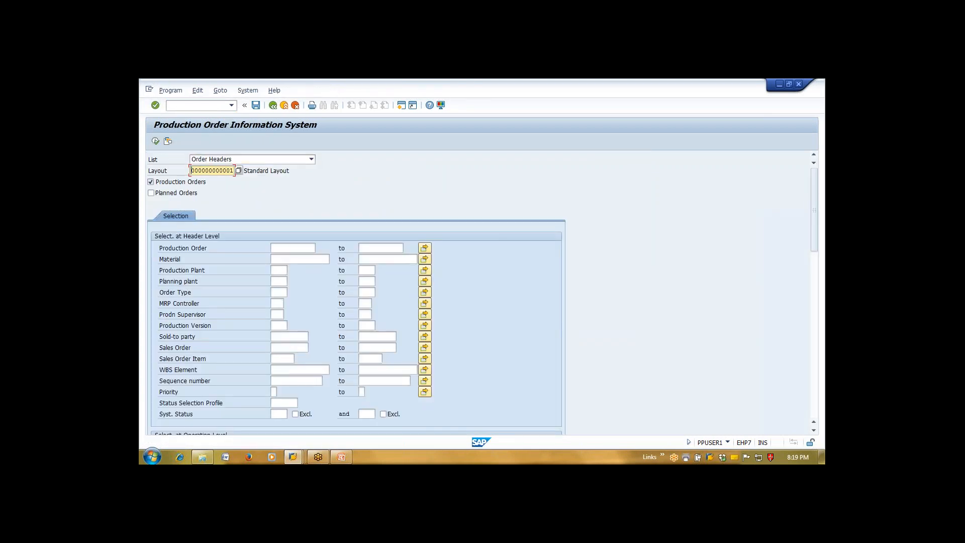
# Try order type PK01, which returns no data, then clear it and list plant 1111's orders
pyautogui.click(282, 293)
pyautogui.write('pk01')
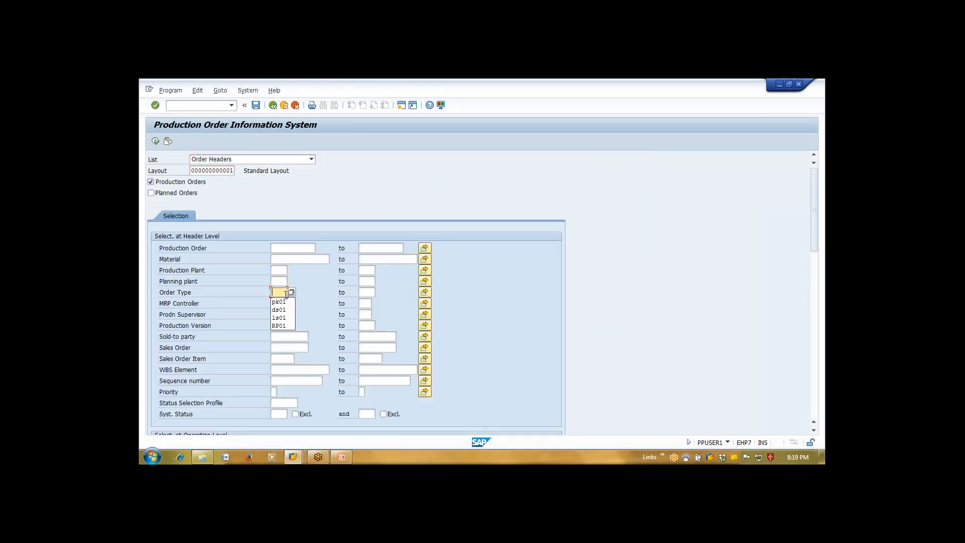
pyautogui.press('F8')
pyautogui.press('Return')
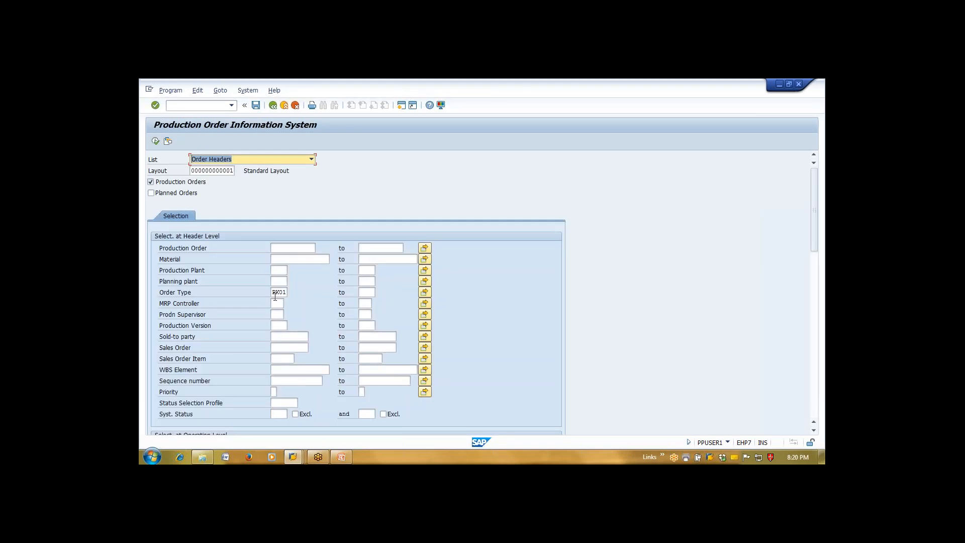
pyautogui.doubleClick(277, 292)
pyautogui.press('BackSpace')
pyautogui.click(279, 270)
pyautogui.write('1111')
pyautogui.press('F8')
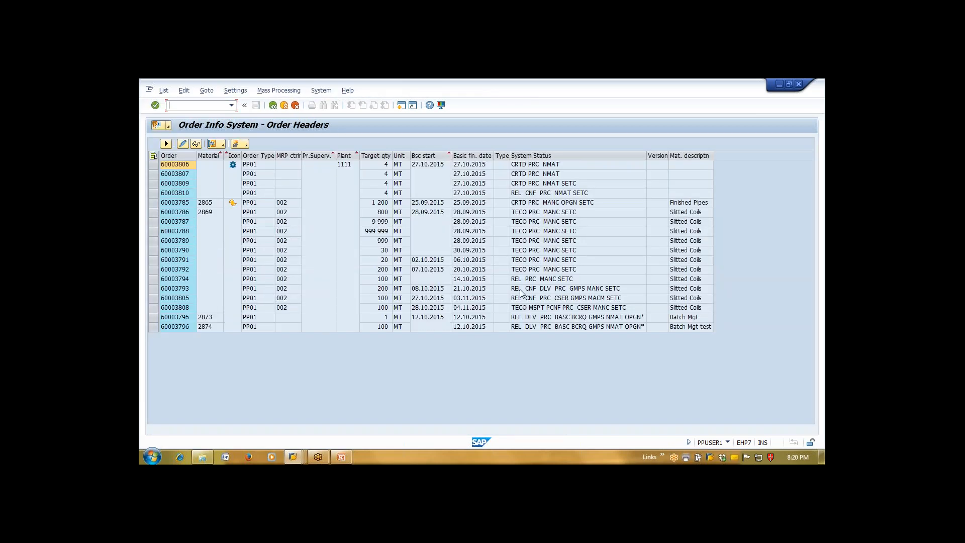
# Open order 60003794 and inspect its routing 50001477 and bill of material 00003709 with component 2860
pyautogui.doubleClick(185, 279)
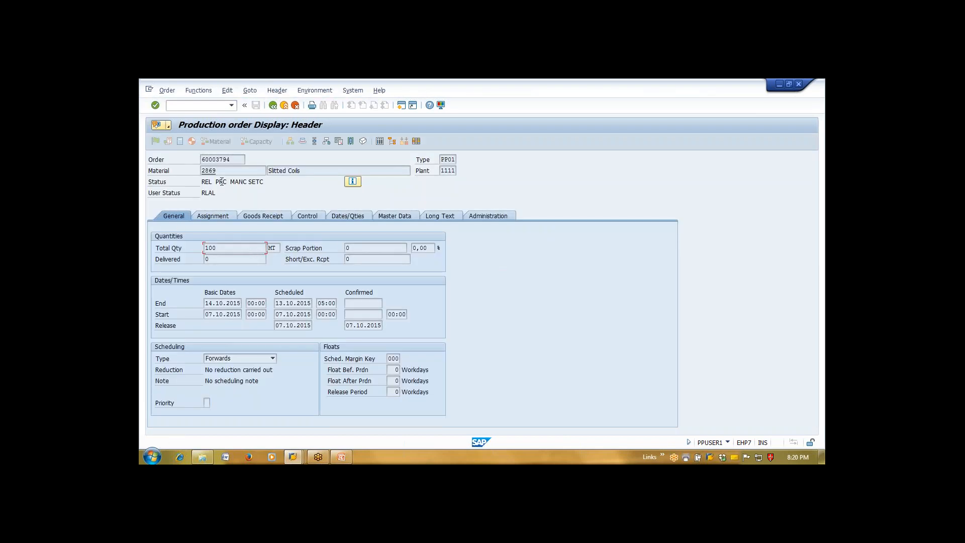
pyautogui.doubleClick(220, 159)
pyautogui.hotkey('ctrl', 'c')
pyautogui.click(203, 160)
pyautogui.click(403, 216)
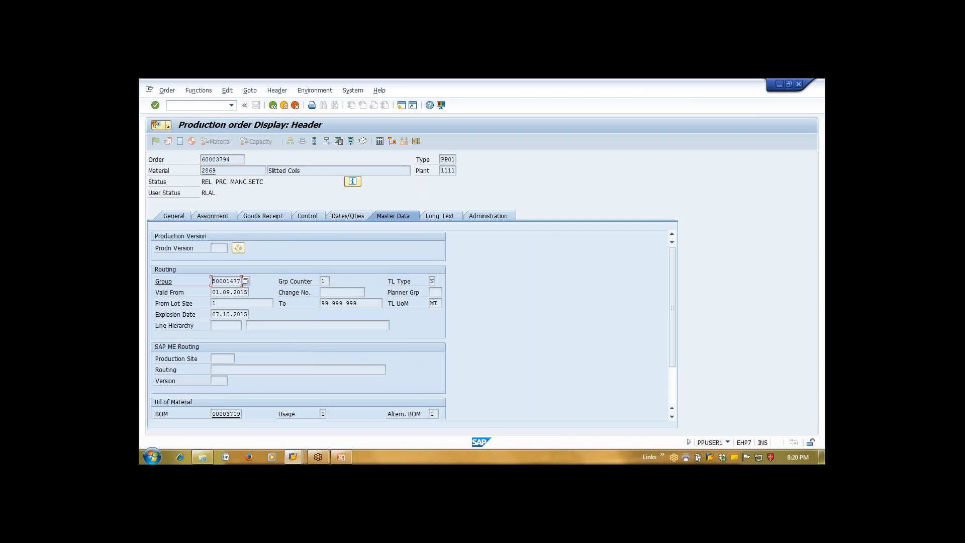
pyautogui.doubleClick(232, 281)
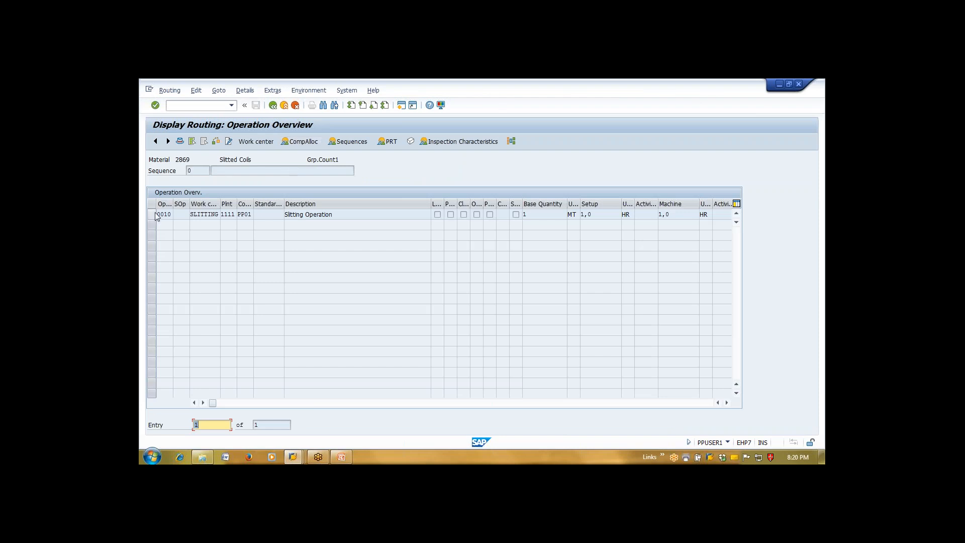
pyautogui.click(273, 105)
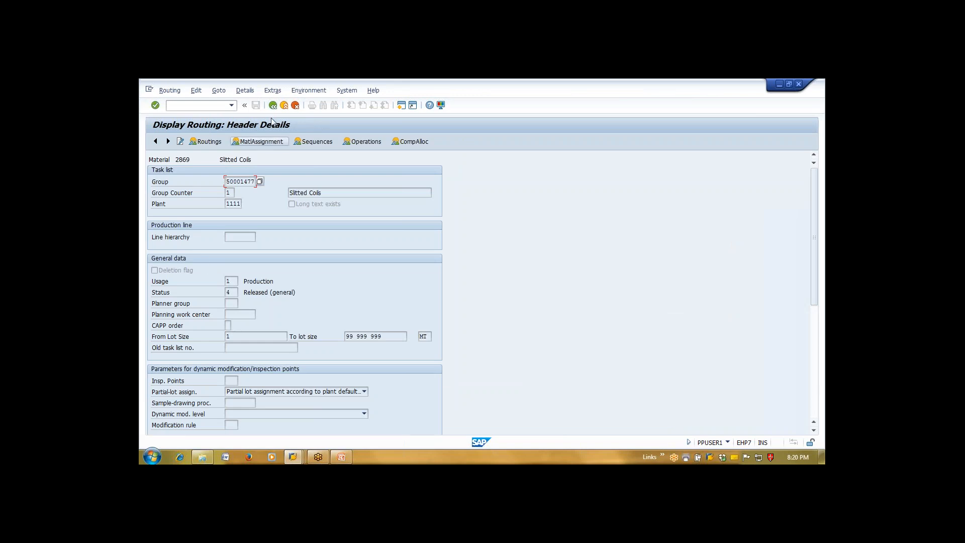
pyautogui.click(273, 105)
pyautogui.click(274, 105)
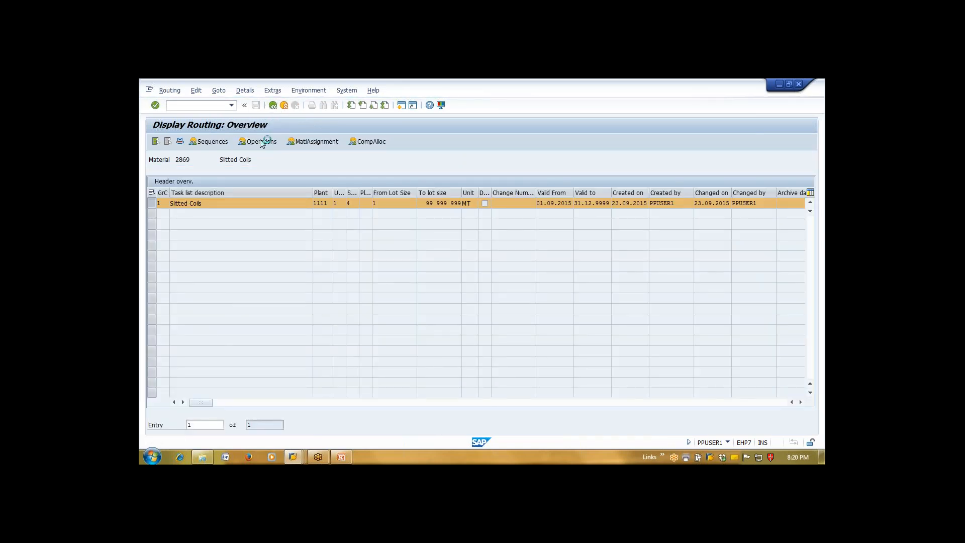
pyautogui.doubleClick(230, 415)
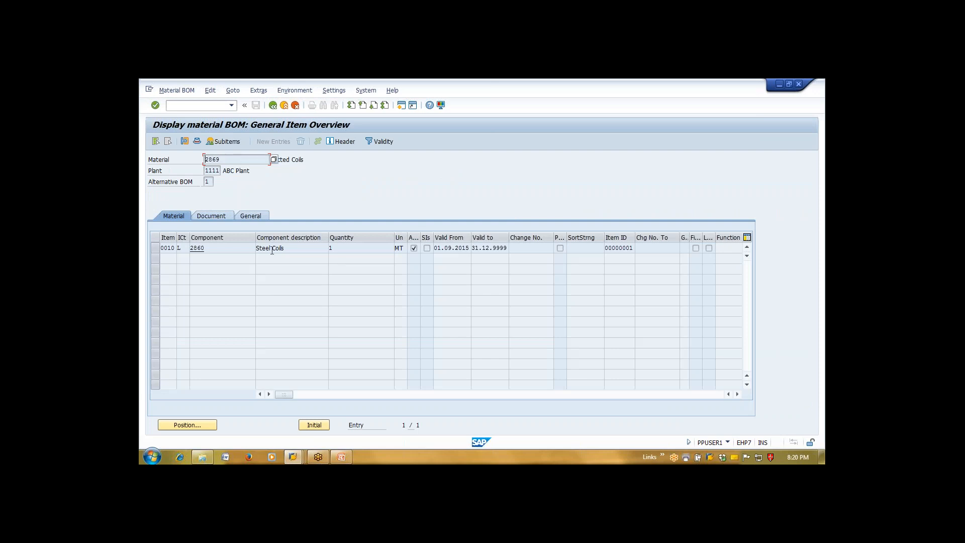
pyautogui.moveTo(206, 249); pyautogui.dragTo(176, 246)
pyautogui.click(273, 106)
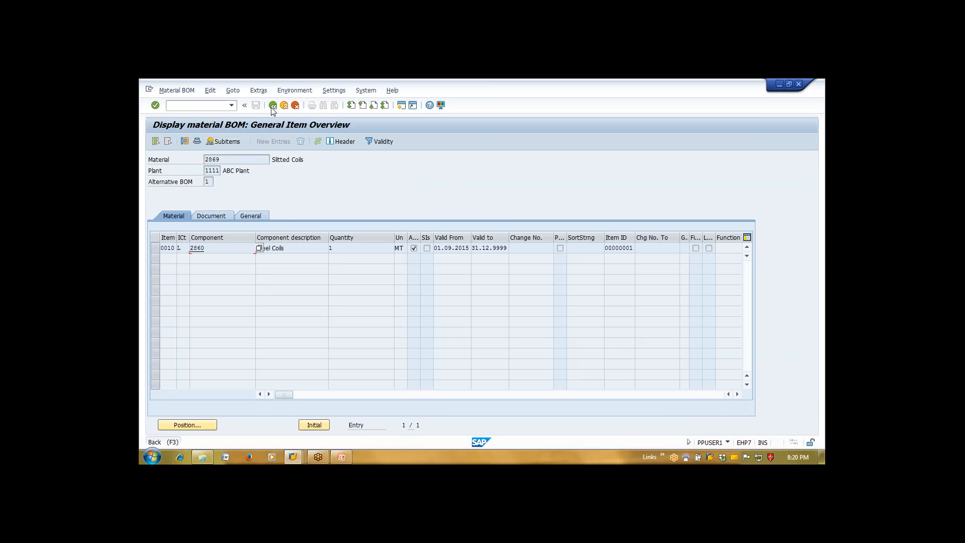
# Start a /NCO1 time ticket and load production order 60003794 into it
pyautogui.click(221, 159)
pyautogui.click(189, 108)
pyautogui.write('/NCO1')
pyautogui.press('Return')
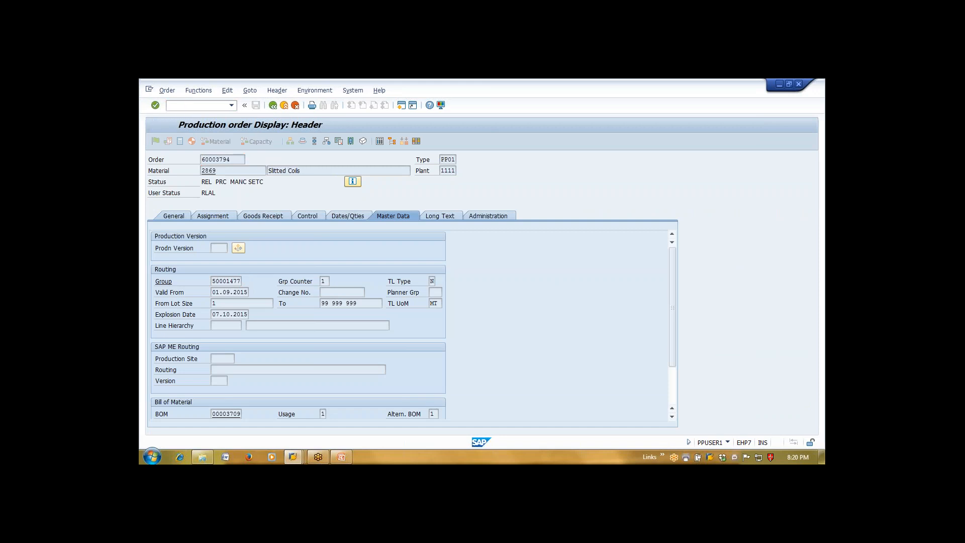
pyautogui.press('Tab')
pyautogui.hotkey('ctrl', 'v')
pyautogui.press('Return')
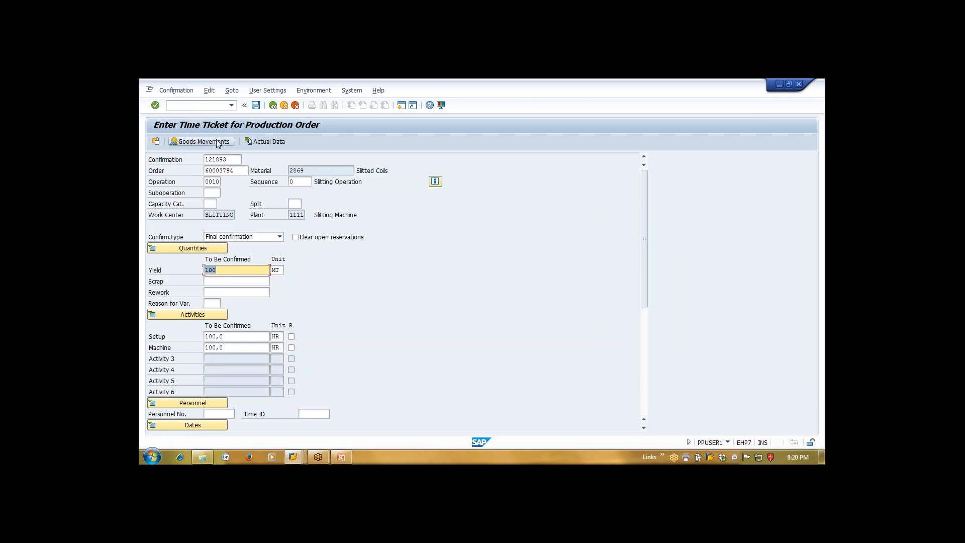
# Review the confirmation's goods movements: component 2860 issued with movement type 261 for operation 0010
pyautogui.click(222, 143)
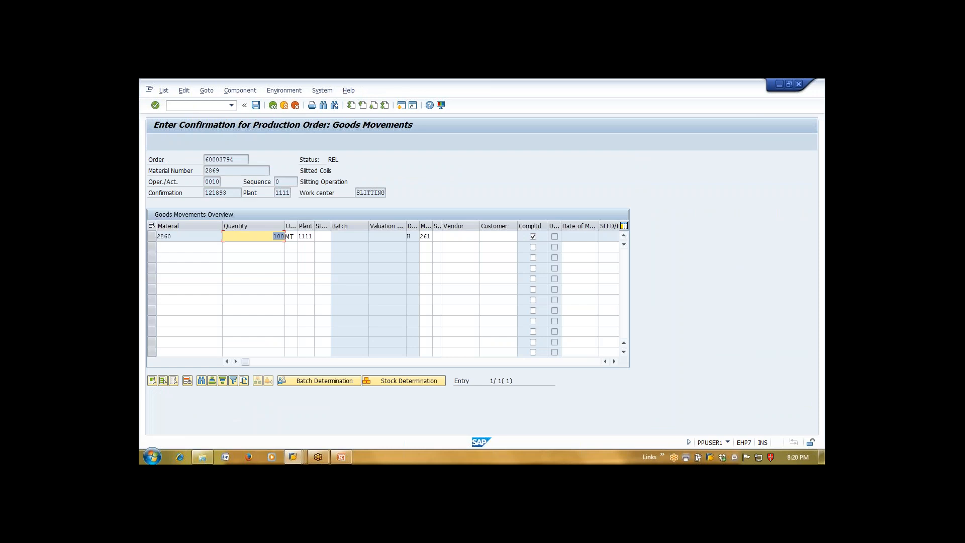
pyautogui.click(153, 237)
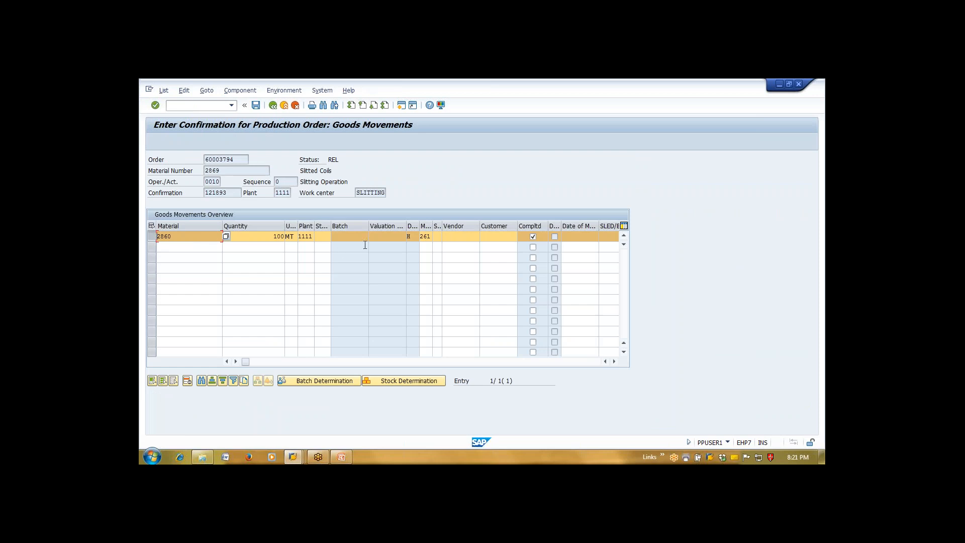
pyautogui.moveTo(433, 226); pyautogui.dragTo(450, 226)
pyautogui.click(439, 238)
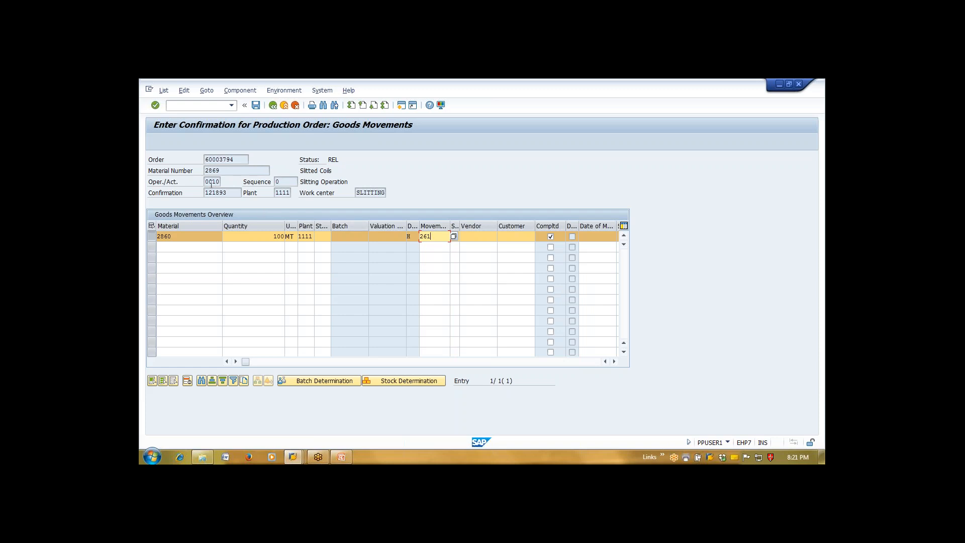
pyautogui.doubleClick(170, 239)
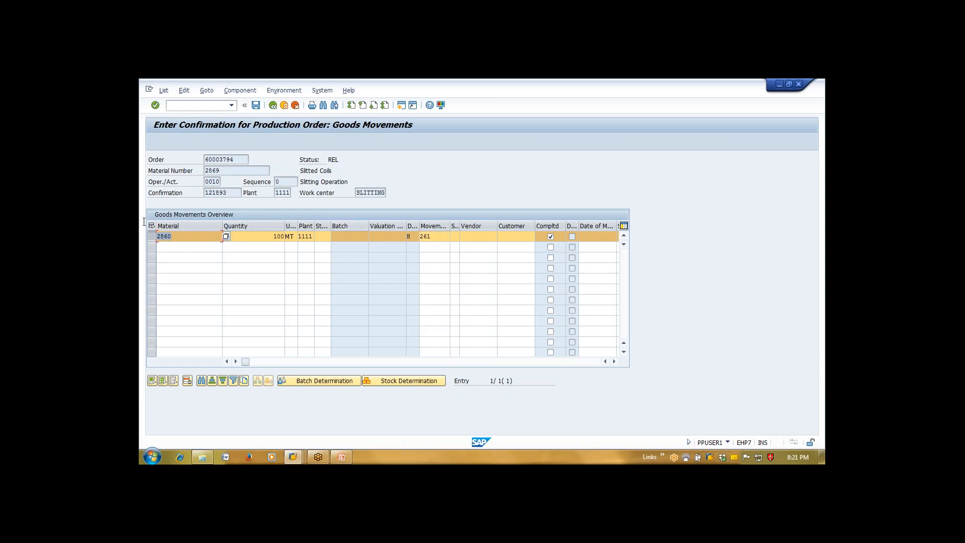
pyautogui.doubleClick(212, 182)
pyautogui.doubleClick(182, 236)
pyautogui.click(274, 106)
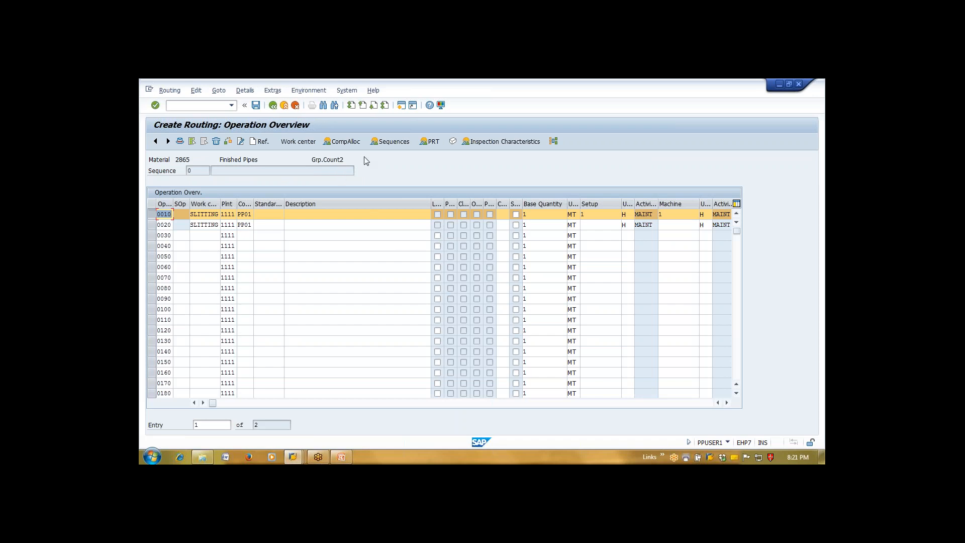
# Open a new PRT entry for operation 0010 in plant 1111, then switch to the Enter Time Ticket session
pyautogui.click(433, 143)
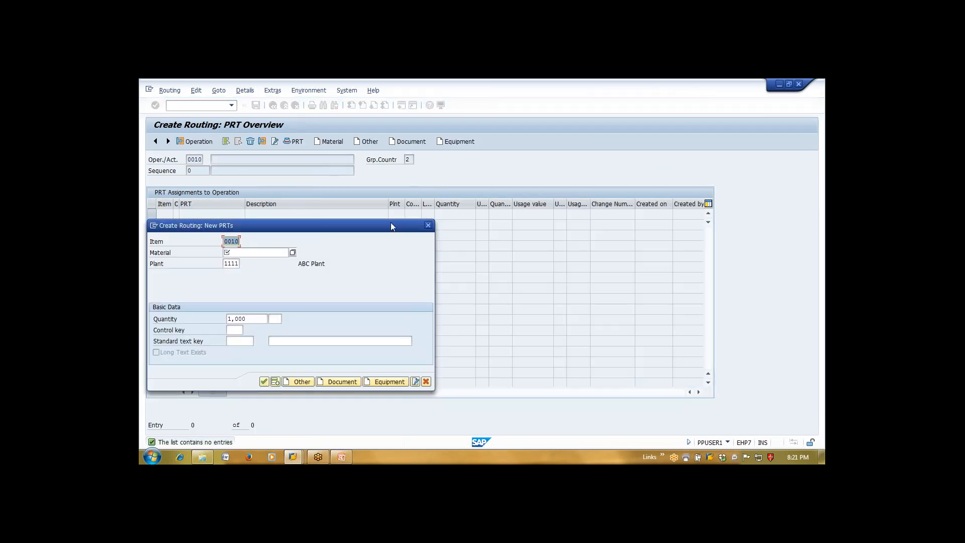
pyautogui.click(278, 253)
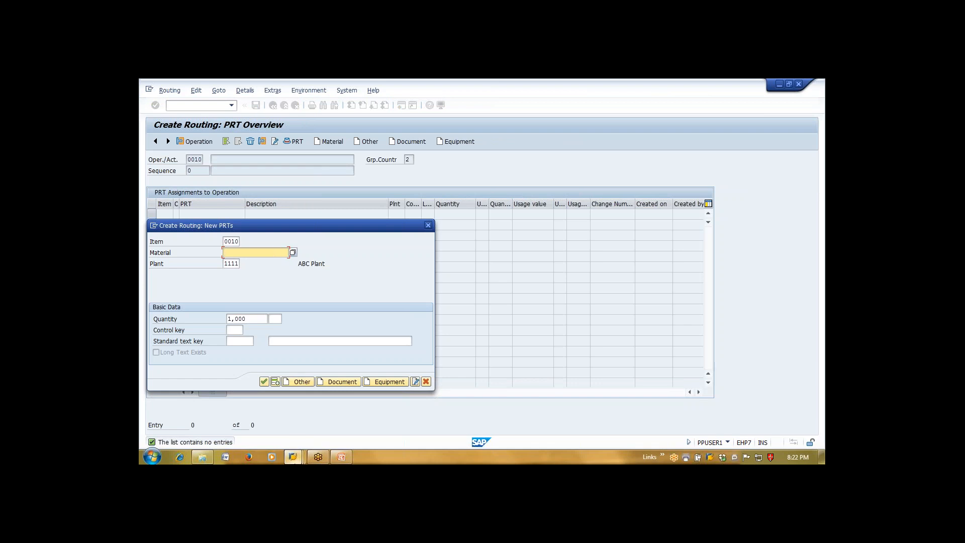
pyautogui.click(294, 458)
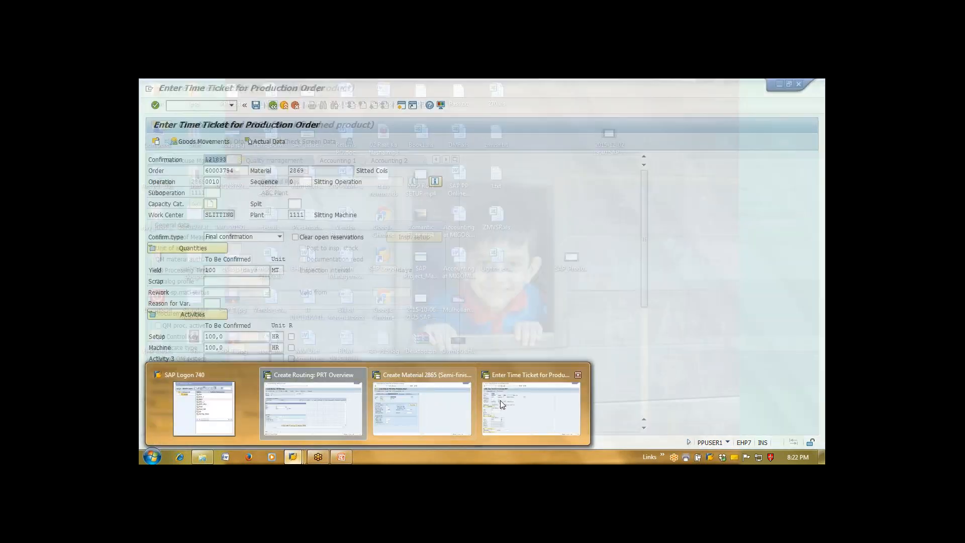
# Run /NMM03 and search by description in plant 1111 to pick WELDING MACHINE material 2867
pyautogui.click(500, 401)
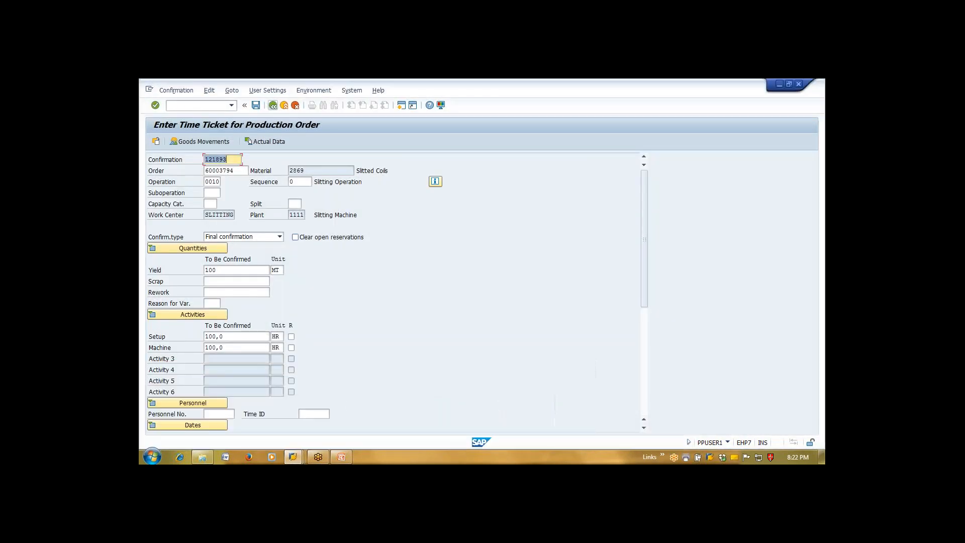
pyautogui.click(219, 105)
pyautogui.write('/NMM0')
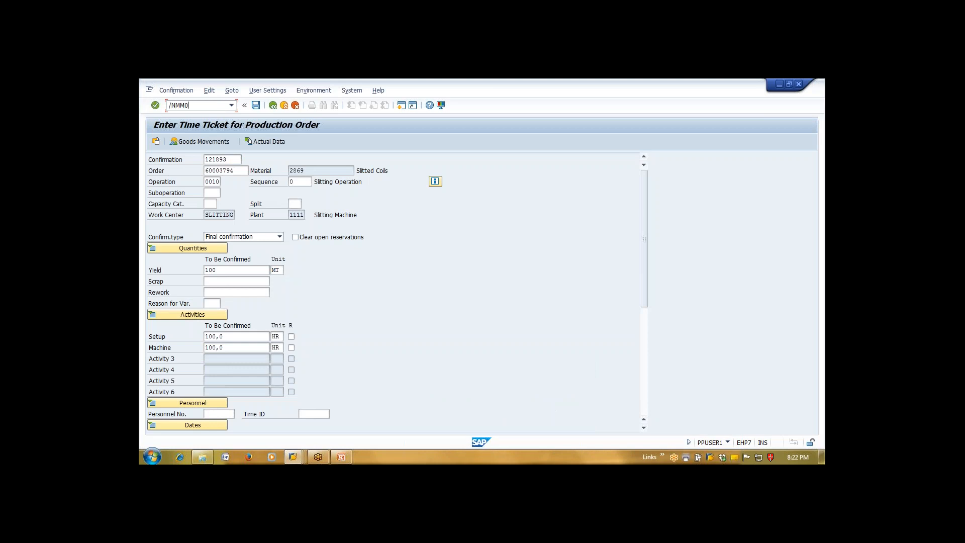
pyautogui.write('3')
pyautogui.press('Return')
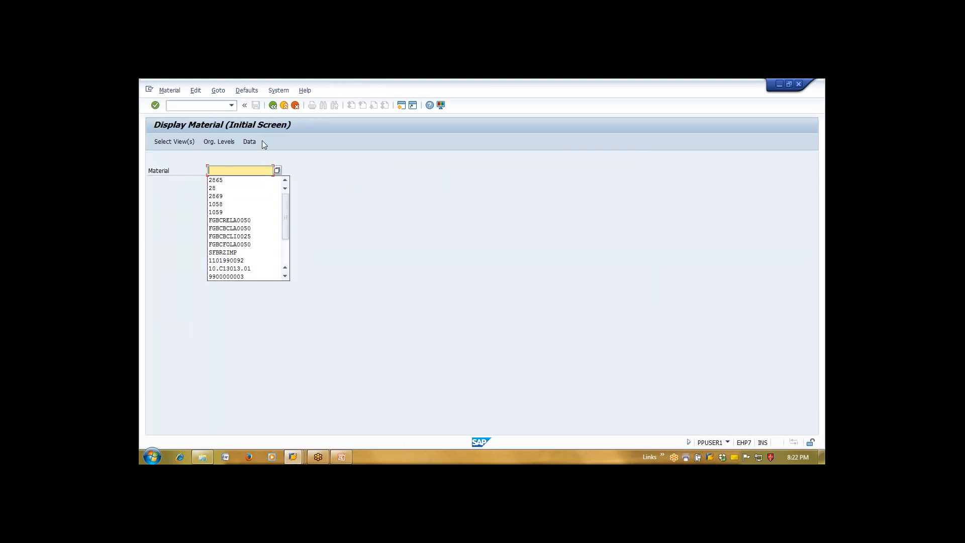
pyautogui.press('Down')
pyautogui.press('Down')
pyautogui.press('Down')
pyautogui.press('Down')
pyautogui.press('Down')
pyautogui.press('Down')
pyautogui.press('Down')
pyautogui.press('Down')
pyautogui.press('Down')
pyautogui.press('Down')
pyautogui.press('Down')
pyautogui.press('Down')
pyautogui.press('Down')
pyautogui.press('Down')
pyautogui.press('Down')
pyautogui.press('Down')
pyautogui.press('Down')
pyautogui.press('Down')
pyautogui.press('Down')
pyautogui.press('Up')
pyautogui.press('Up')
pyautogui.press('Up')
pyautogui.press('Up')
pyautogui.press('Up')
pyautogui.press('Up')
pyautogui.press('Up')
pyautogui.press('Up')
pyautogui.press('Up')
pyautogui.press('Up')
pyautogui.press('Up')
pyautogui.press('Up')
pyautogui.press('Up')
pyautogui.press('Up')
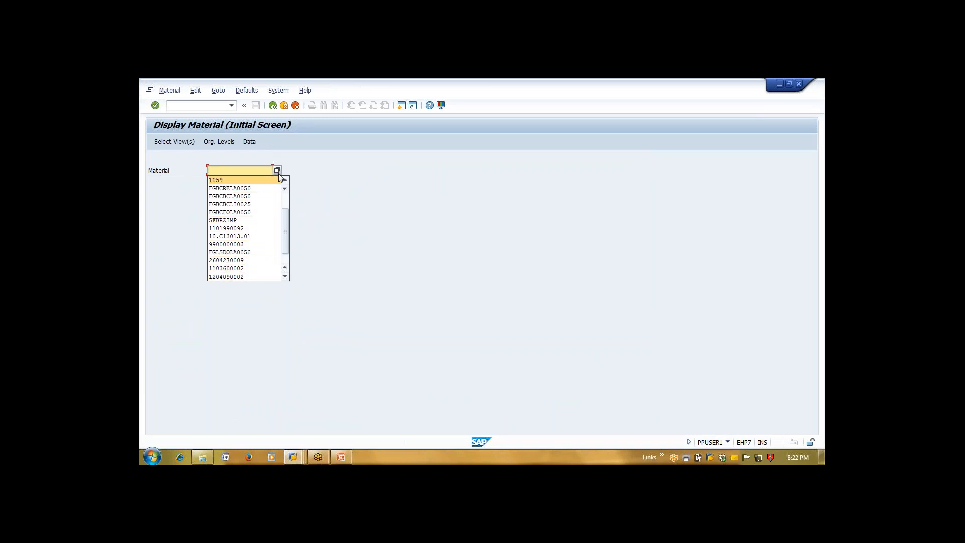
pyautogui.click(277, 171)
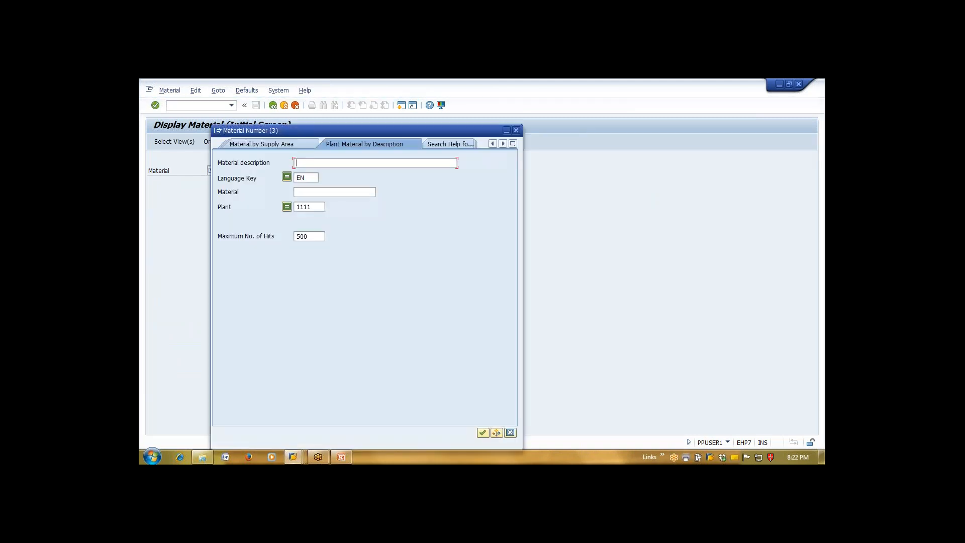
pyautogui.press('Return')
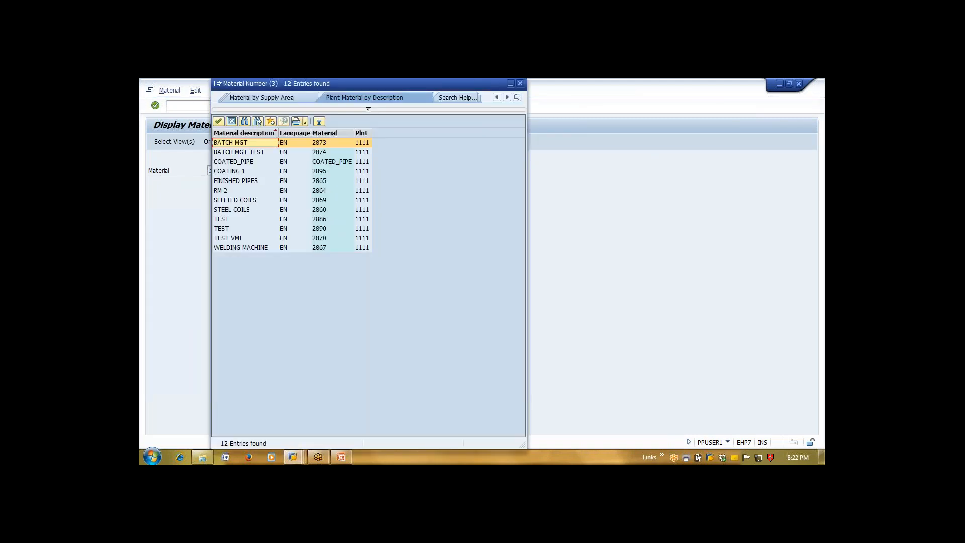
pyautogui.press('Down')
pyautogui.press('Down')
pyautogui.press('Down')
pyautogui.press('Down')
pyautogui.press('Down')
pyautogui.press('Down')
pyautogui.press('Down')
pyautogui.press('Down')
pyautogui.press('Down')
pyautogui.press('Down')
pyautogui.press('Down')
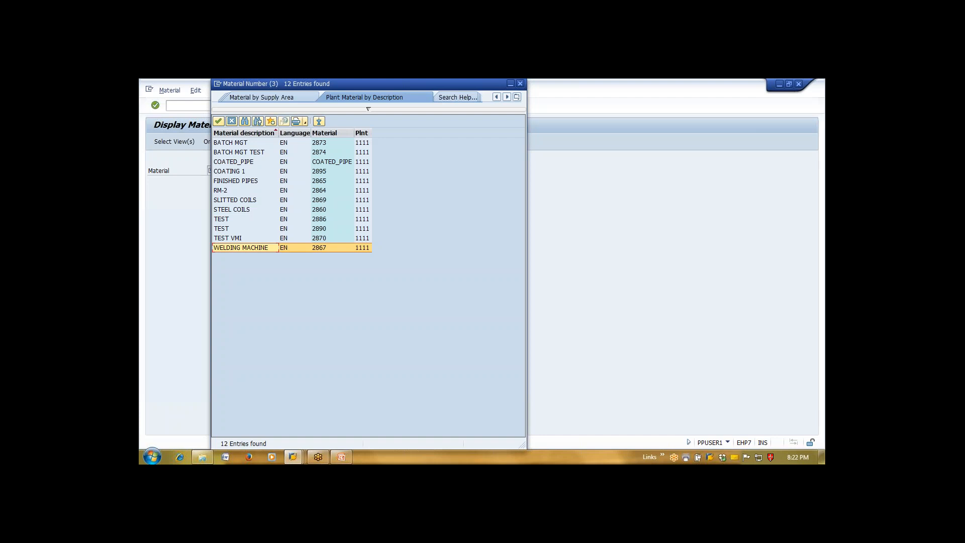
pyautogui.press('Return')
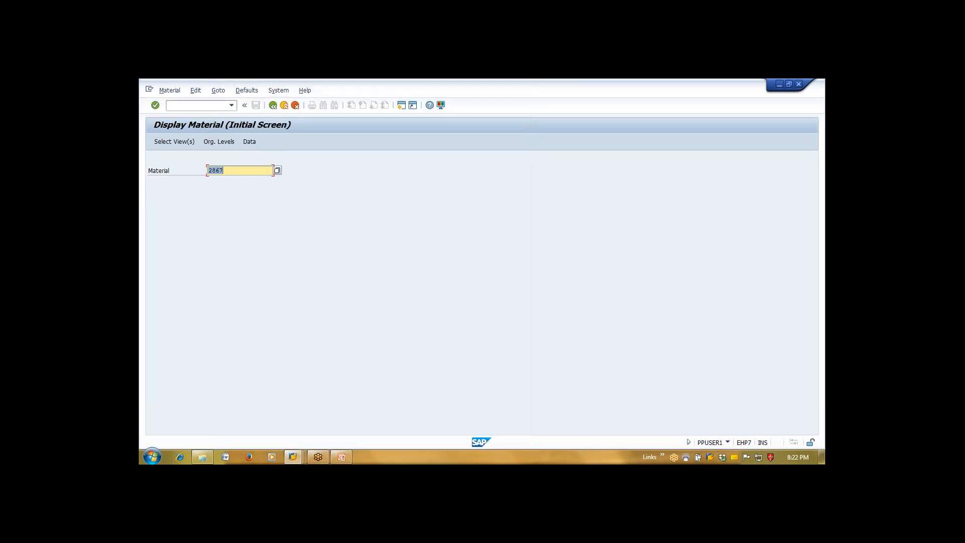
# In the material view list, select only the Production Resources/Tools view
pyautogui.press('Return')
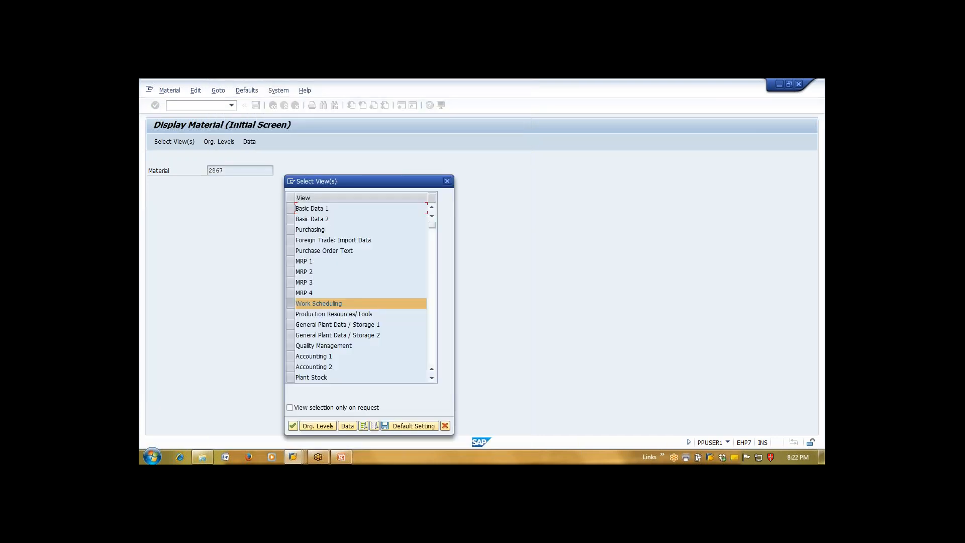
pyautogui.click(291, 302)
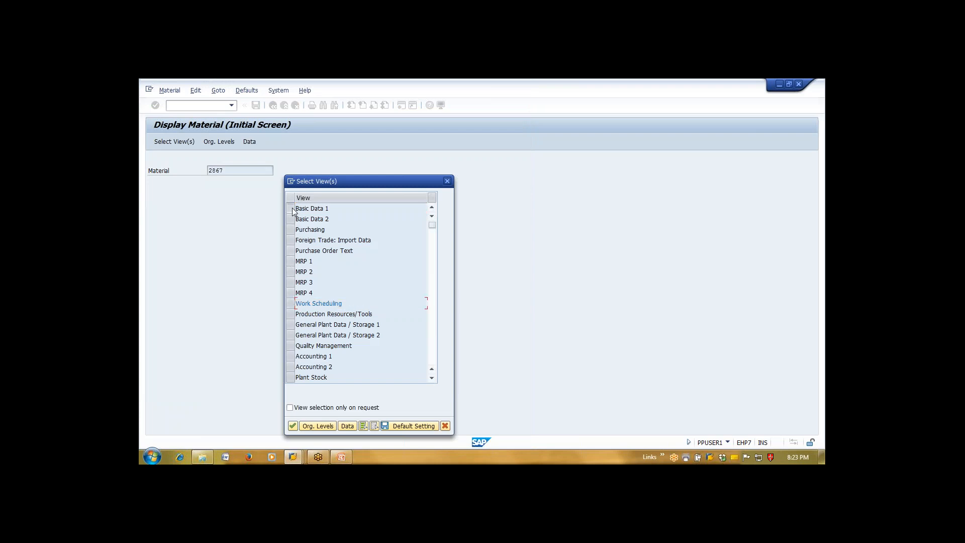
pyautogui.click(291, 208)
pyautogui.click(291, 219)
pyautogui.click(291, 230)
pyautogui.click(291, 240)
pyautogui.click(290, 250)
pyautogui.click(292, 261)
pyautogui.click(291, 272)
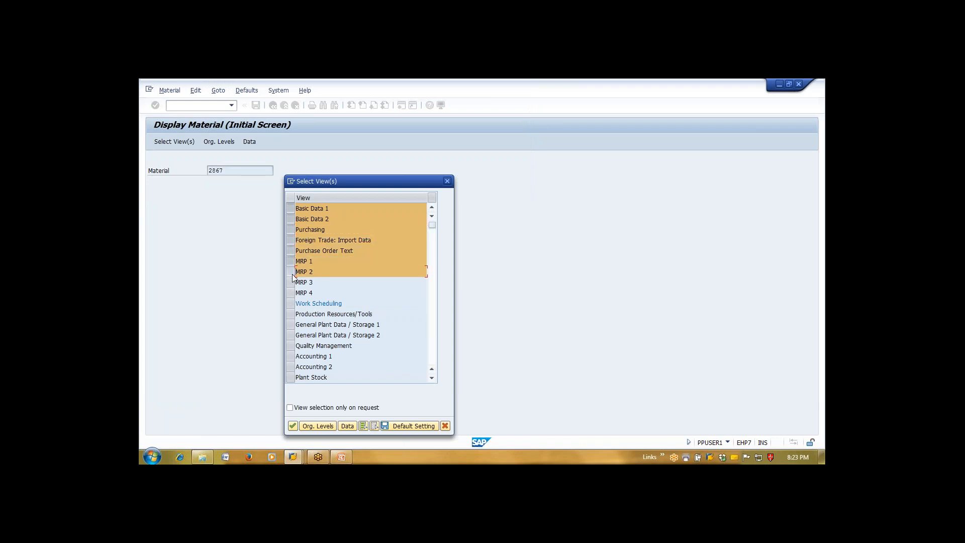
pyautogui.click(291, 283)
pyautogui.click(290, 292)
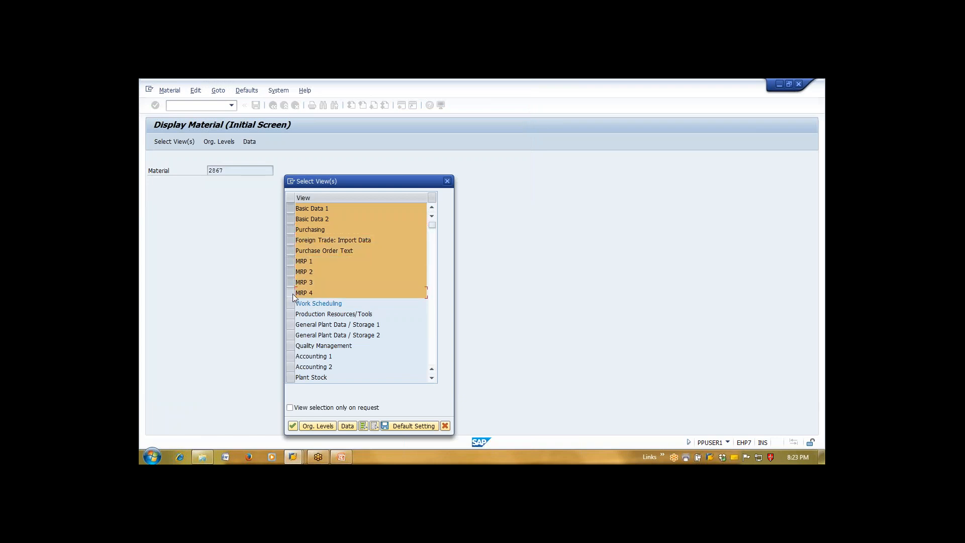
pyautogui.click(290, 292)
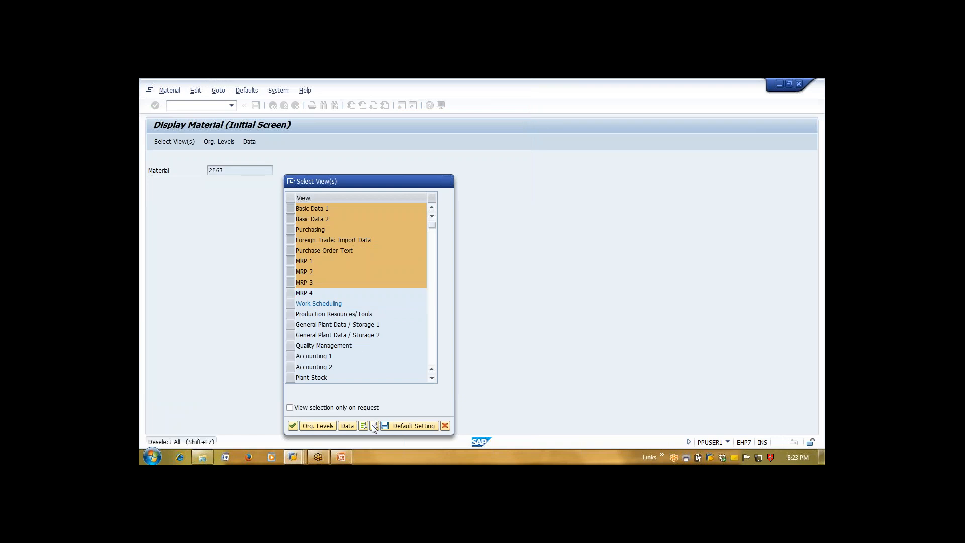
pyautogui.click(374, 426)
pyautogui.click(291, 314)
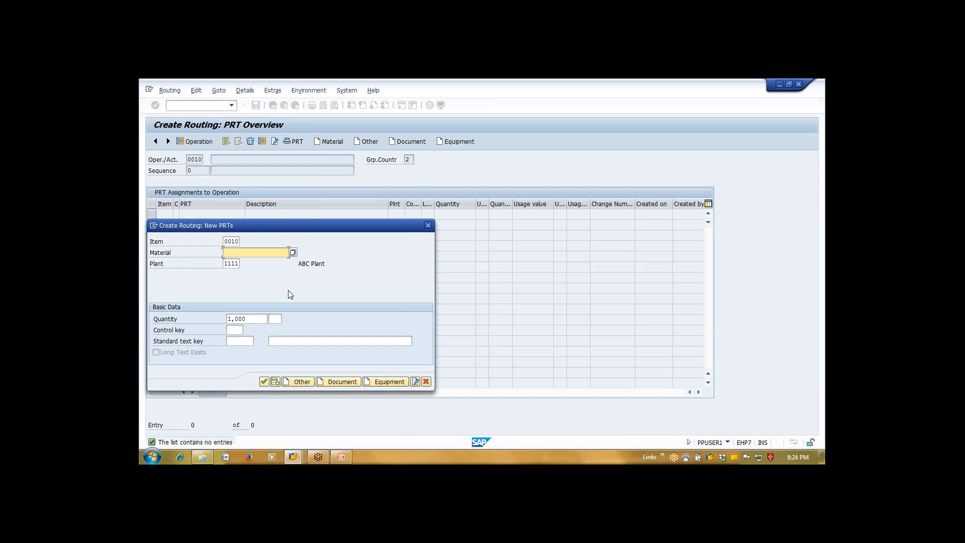
# Cancel the PRT entry and save the Finished Pipes routing as group 50001476 for material 2865
pyautogui.press('Escape')
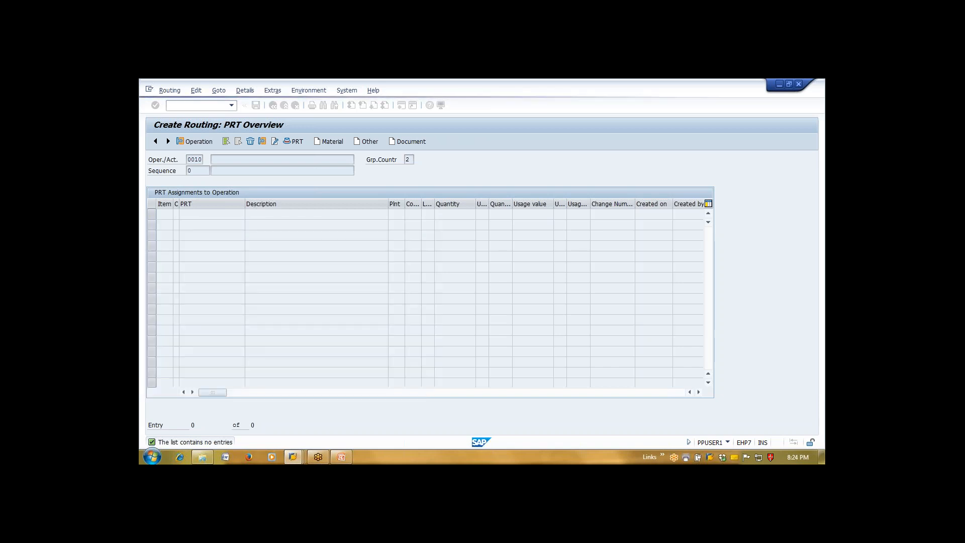
pyautogui.click(272, 105)
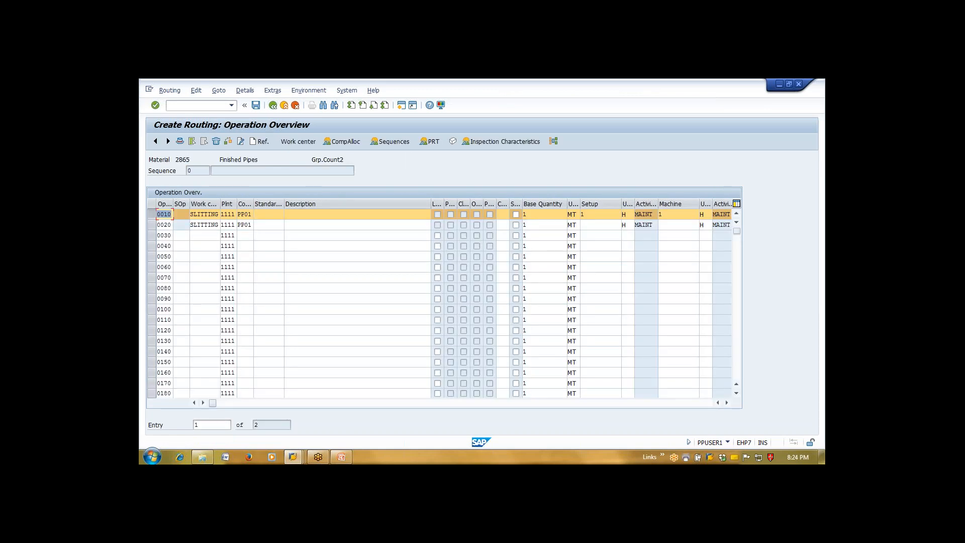
pyautogui.click(256, 106)
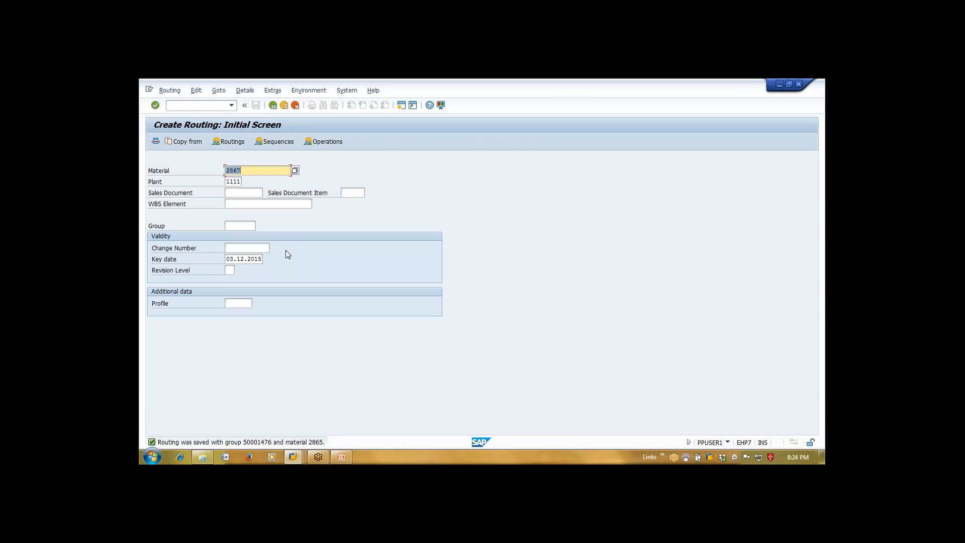
# Restore the routing window to full size and switch the routing action to Change
pyautogui.press('super+Left')
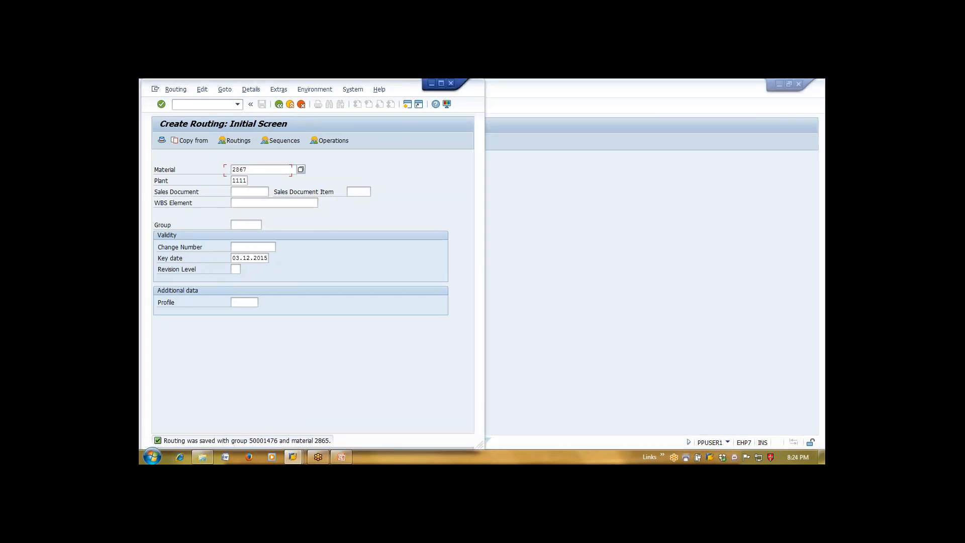
pyautogui.click(440, 85)
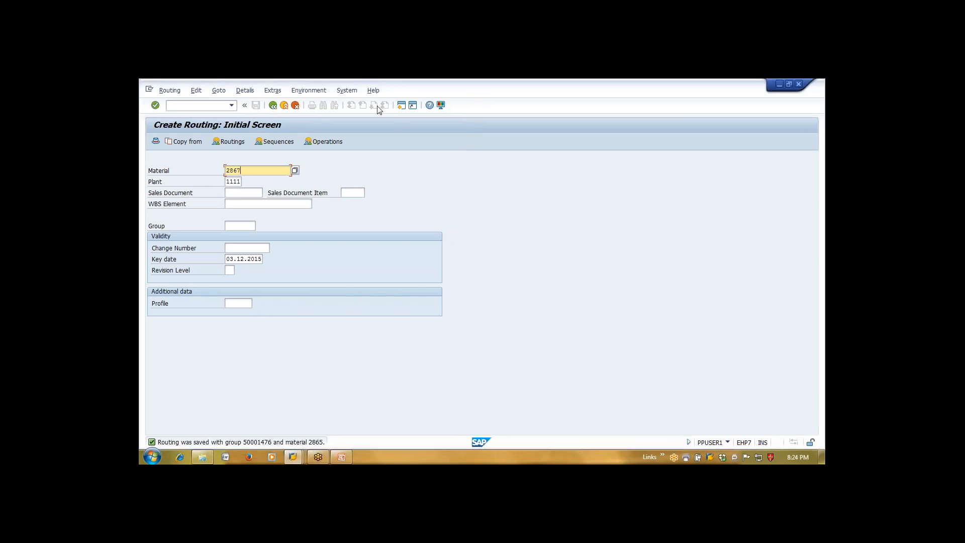
pyautogui.click(170, 90)
pyautogui.click(194, 128)
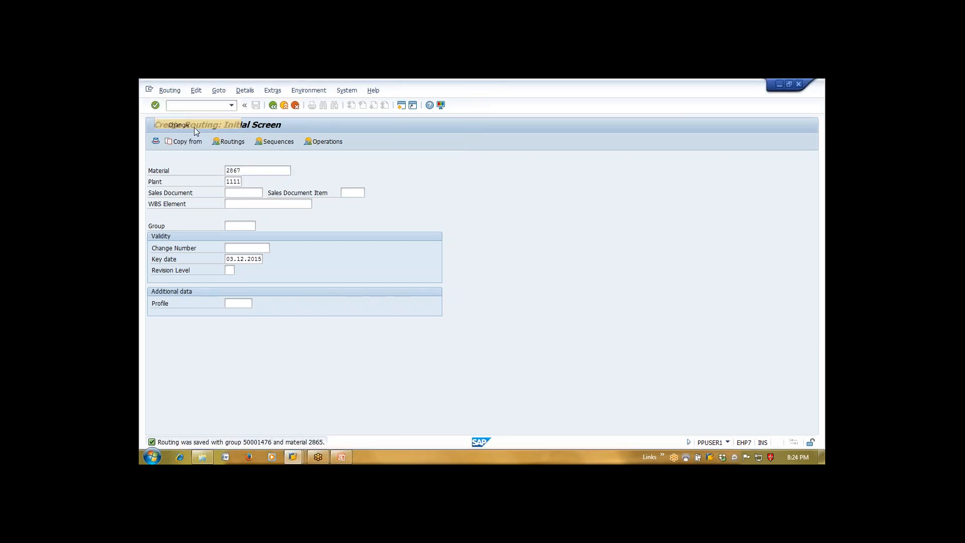
pyautogui.press('Return')
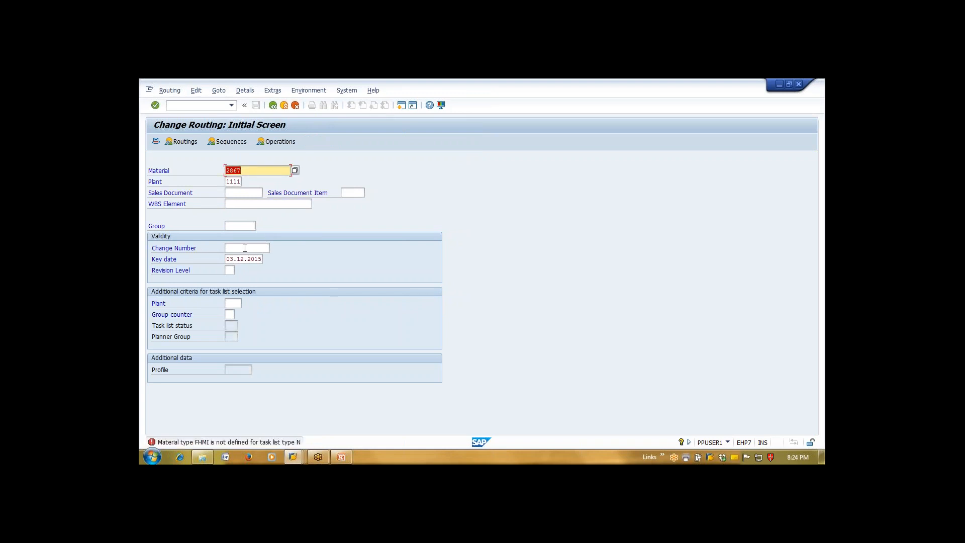
# Enter material COATED_PIPE and create a new task list for it in plant 1111
pyautogui.press('BackSpace')
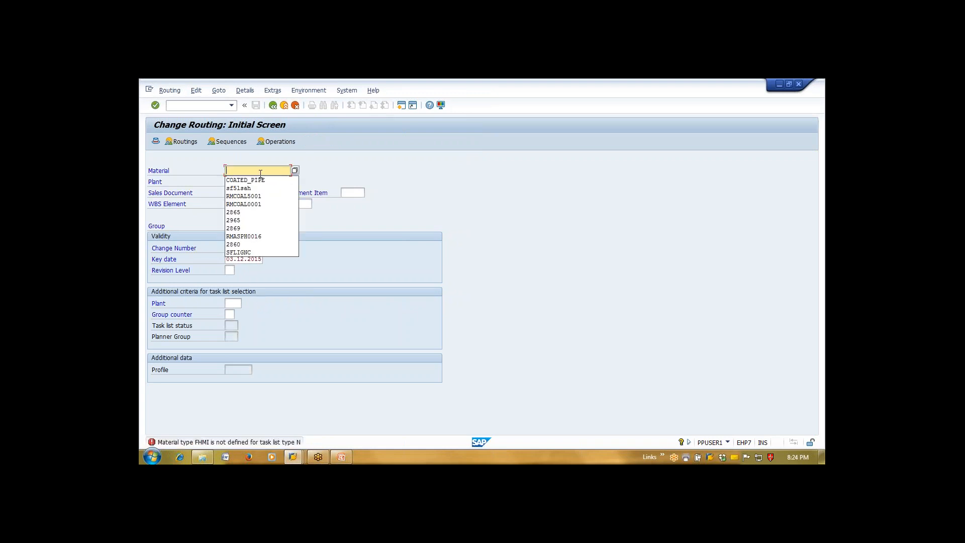
pyautogui.click(245, 179)
pyautogui.press('Return')
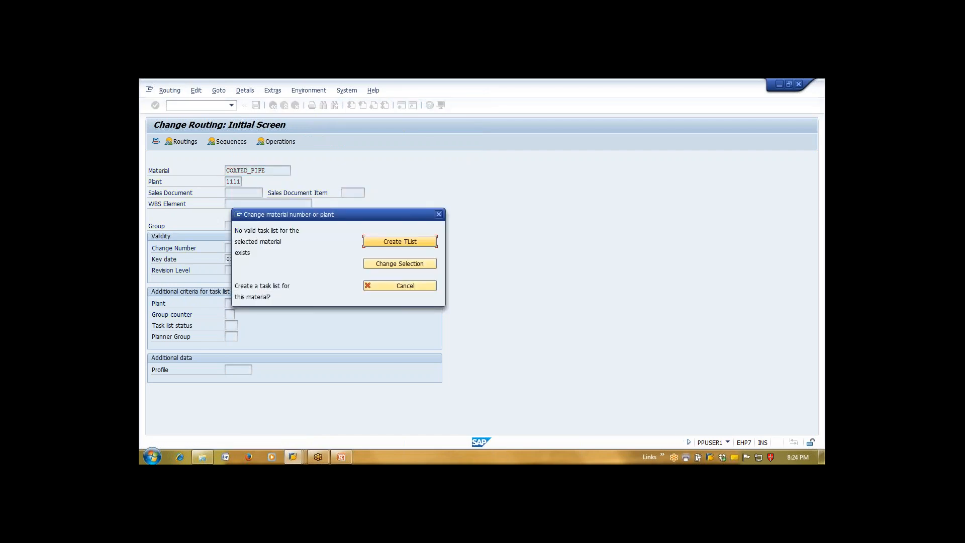
pyautogui.click(390, 286)
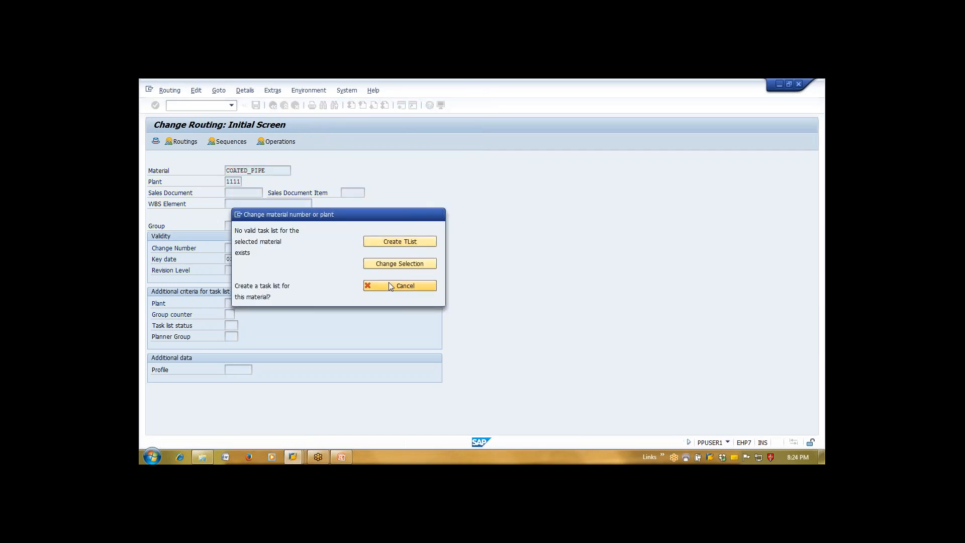
pyautogui.press('Return')
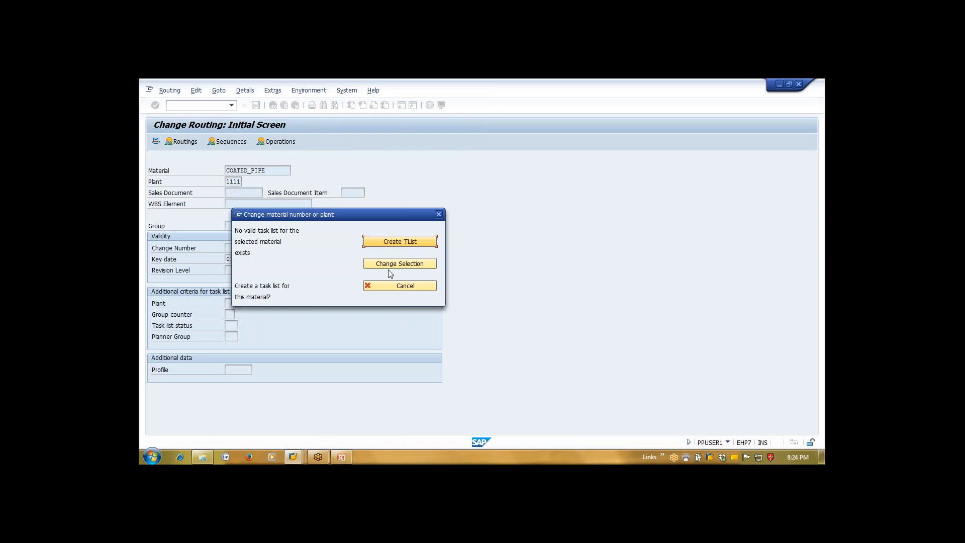
pyautogui.click(409, 243)
pyautogui.press('Return')
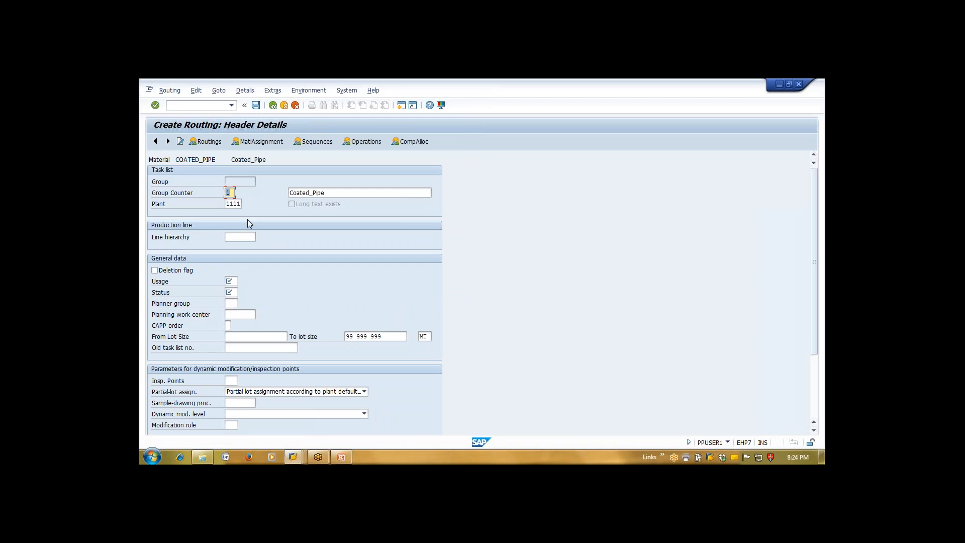
# Set the routing header to usage 1 Production, status 4 Released, from-lot size 1
pyautogui.click(231, 281)
pyautogui.write('1')
pyautogui.press('Tab')
pyautogui.write('4')
pyautogui.press('Return')
pyautogui.click(264, 335)
pyautogui.click(257, 346)
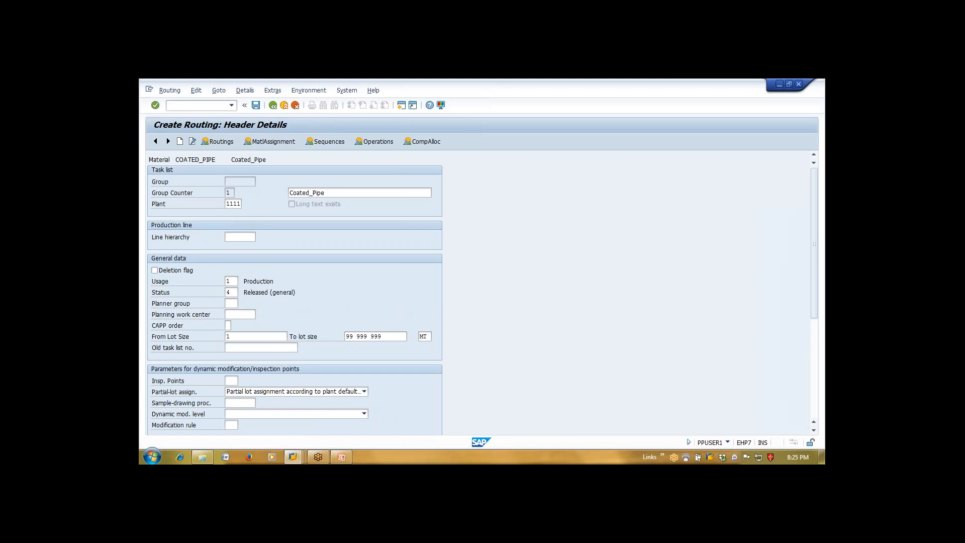
# Try a sub-operation entry on operation 0010, then return to the routing header details
pyautogui.click(380, 144)
pyautogui.press('Tab')
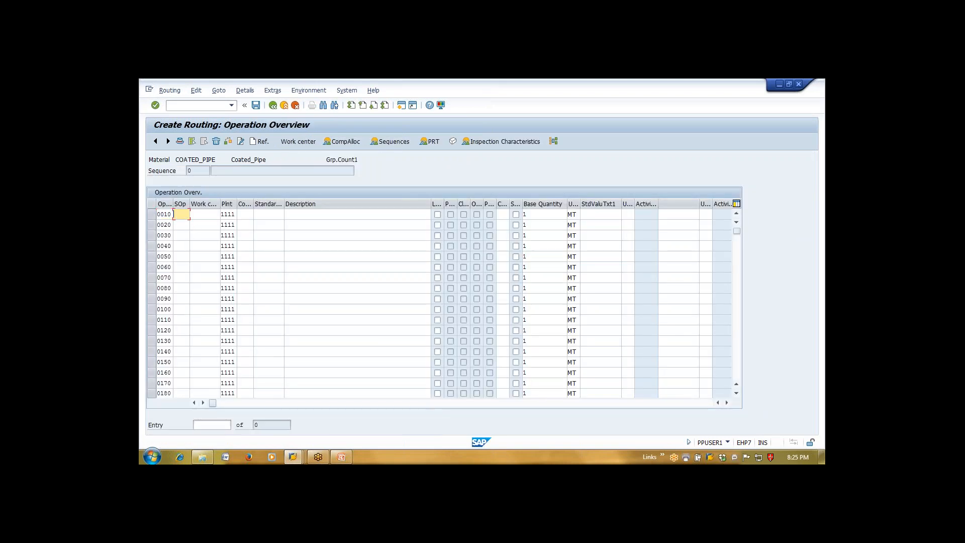
pyautogui.rightClick(190, 207)
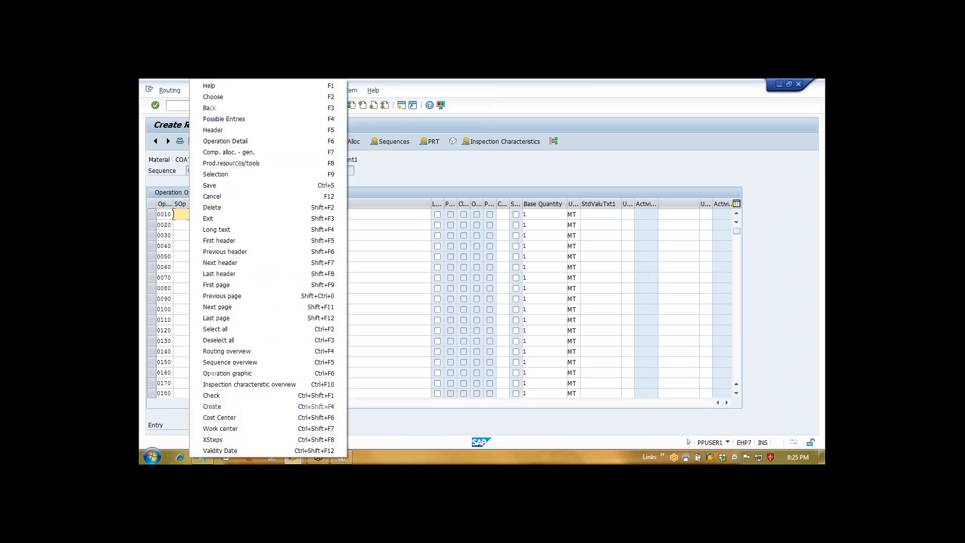
pyautogui.click(182, 211)
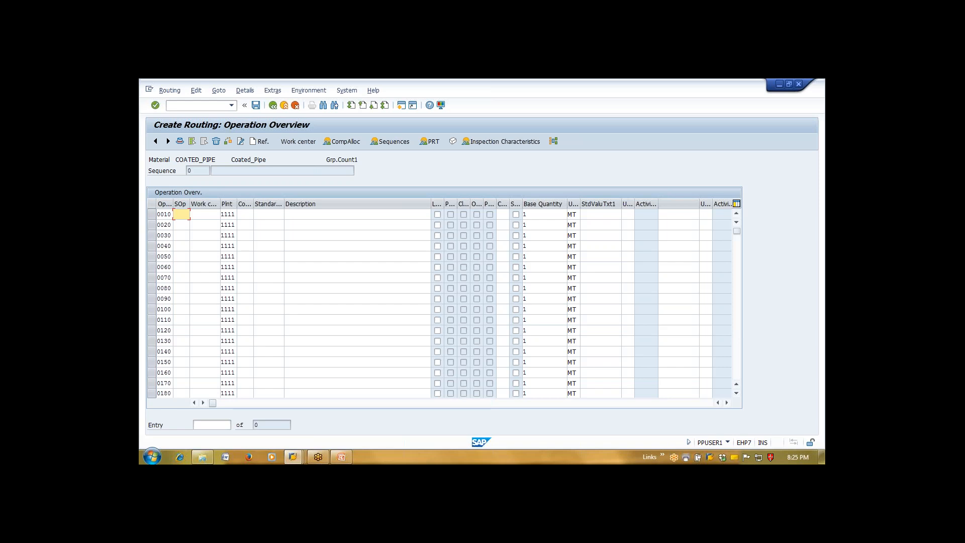
pyautogui.press('Return')
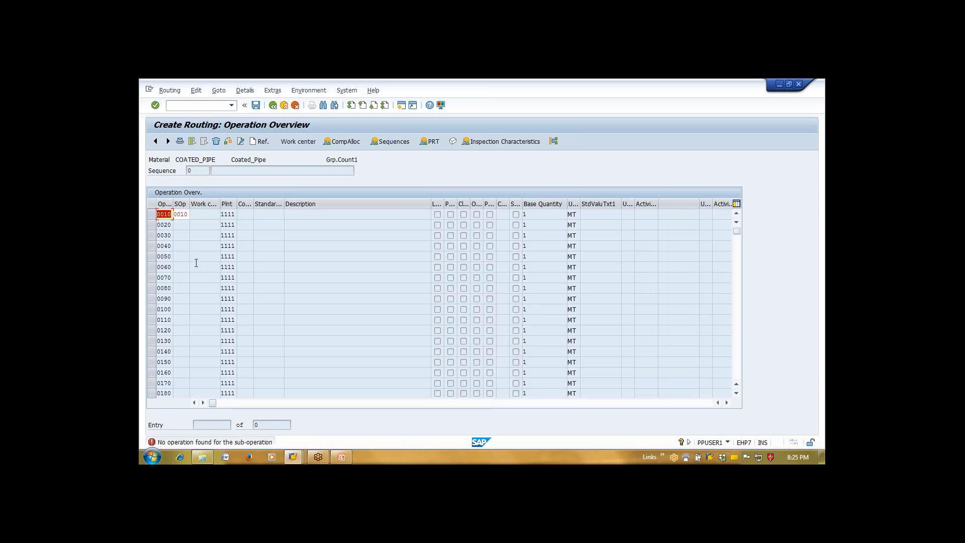
pyautogui.click(186, 217)
pyautogui.press('Return')
pyautogui.press('F3')
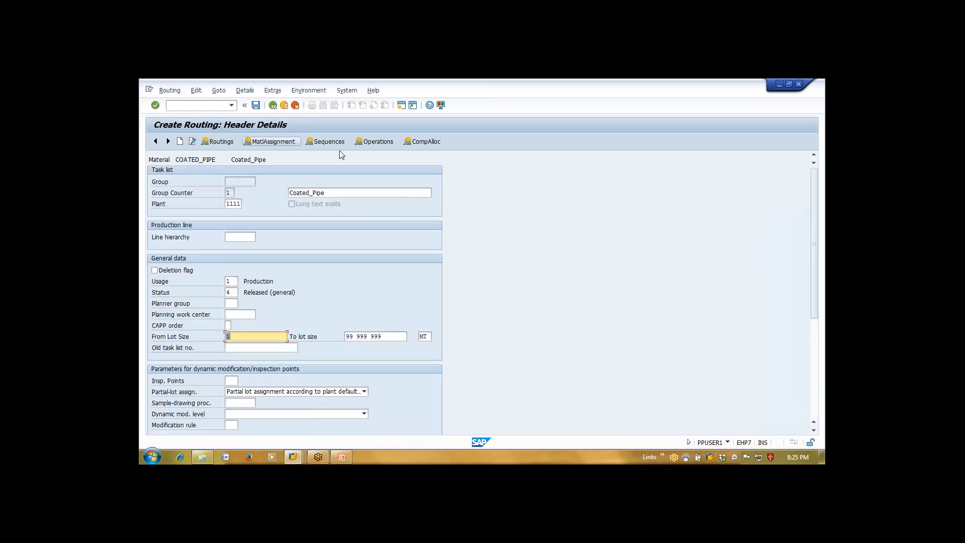
# Give operation 0010 work center SLITTING, control key PP01 and setup 1
pyautogui.click(358, 145)
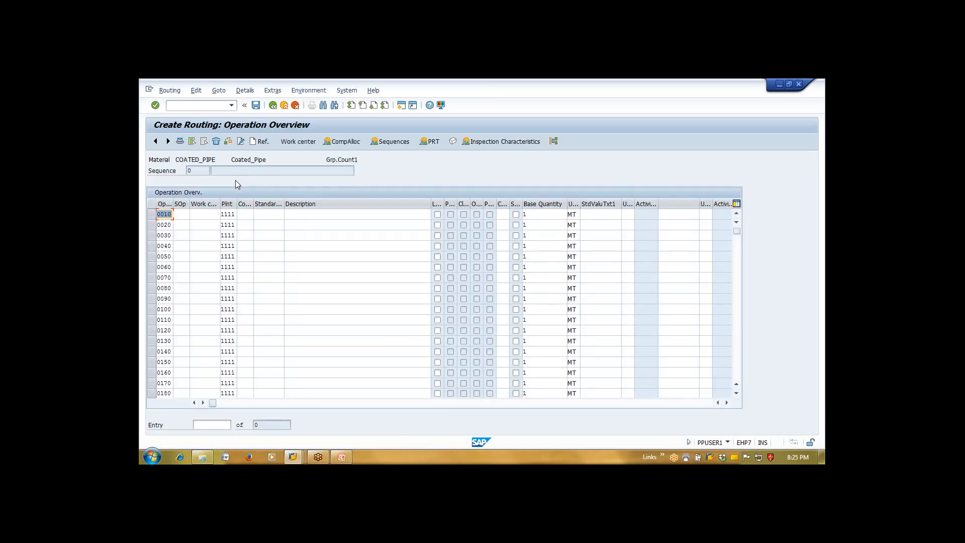
pyautogui.press('Tab')
pyautogui.write('slitting')
pyautogui.press('Tab')
pyautogui.press('Tab')
pyautogui.write('pp01')
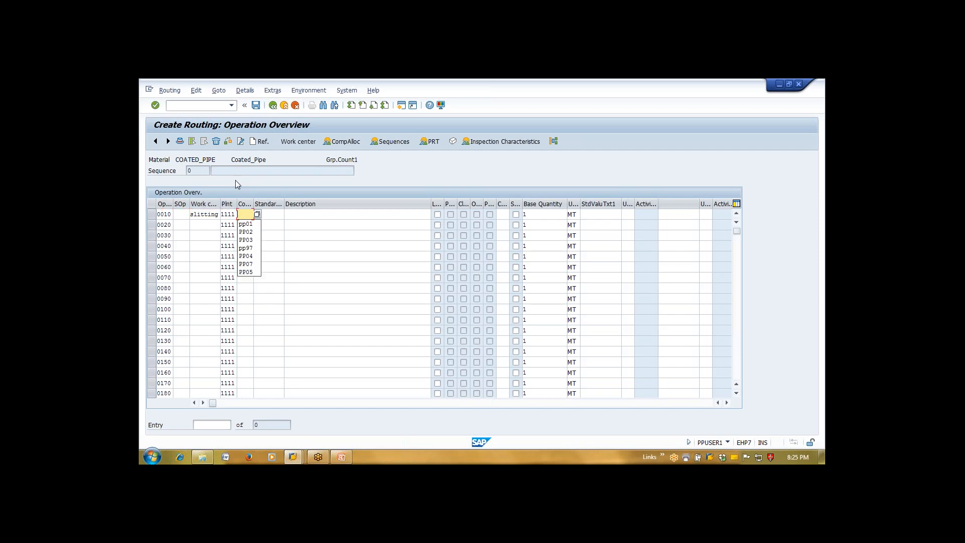
pyautogui.press('Return')
pyautogui.write('1')
pyautogui.press('Return')
pyautogui.press('Return')
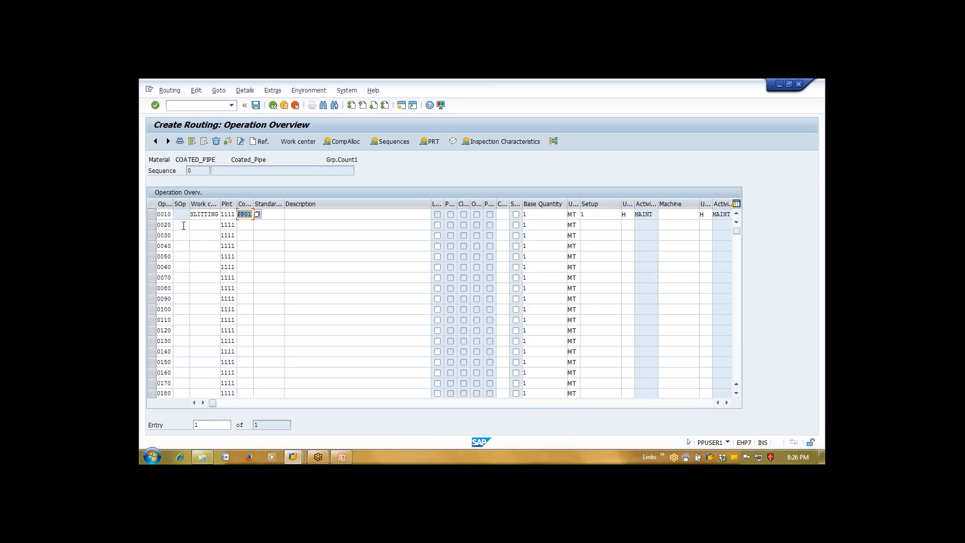
# Add sub-operation 0011 under operation 0010 with control key PP01
pyautogui.click(169, 225)
pyautogui.press('BackSpace')
pyautogui.press('BackSpace')
pyautogui.write('10')
pyautogui.press('Tab')
pyautogui.write('0011')
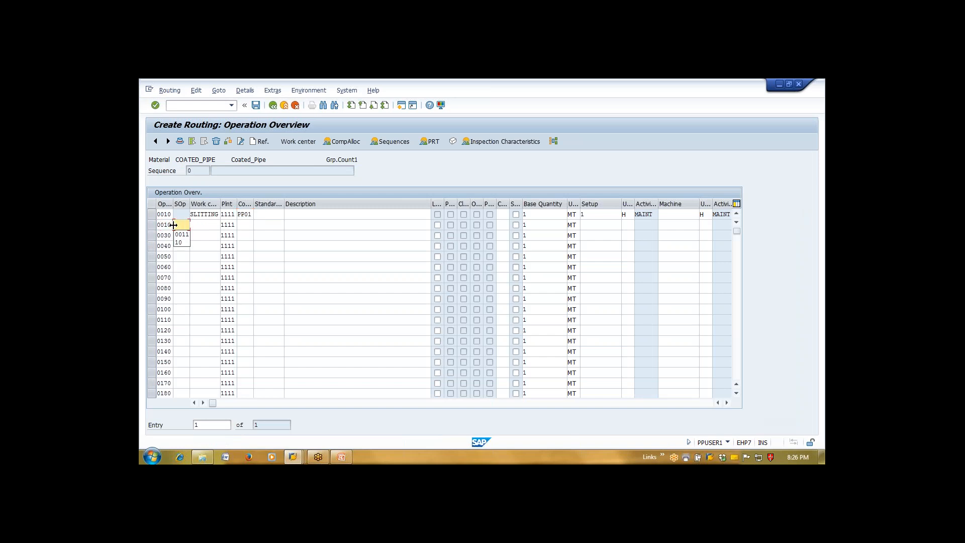
pyautogui.press('Return')
pyautogui.write('pp01')
pyautogui.press('Return')
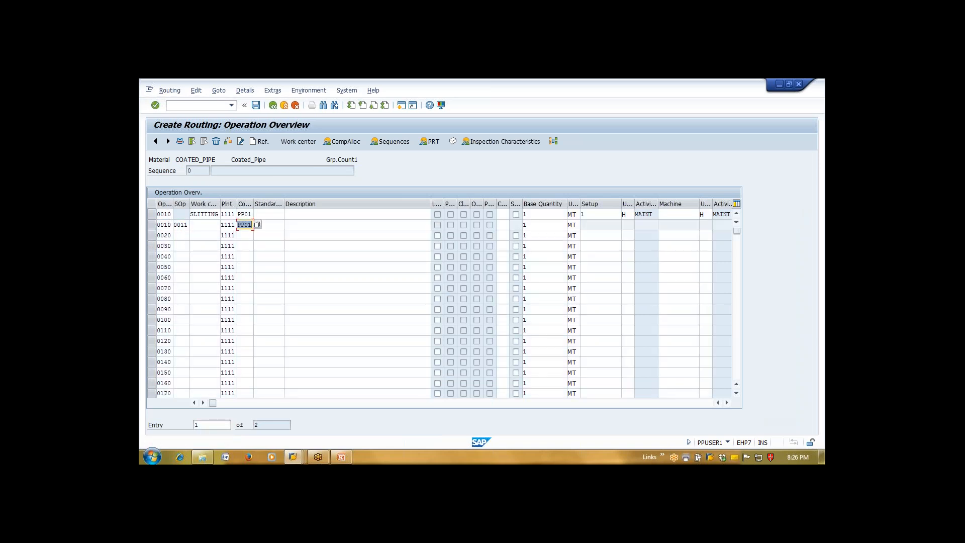
pyautogui.click(152, 215)
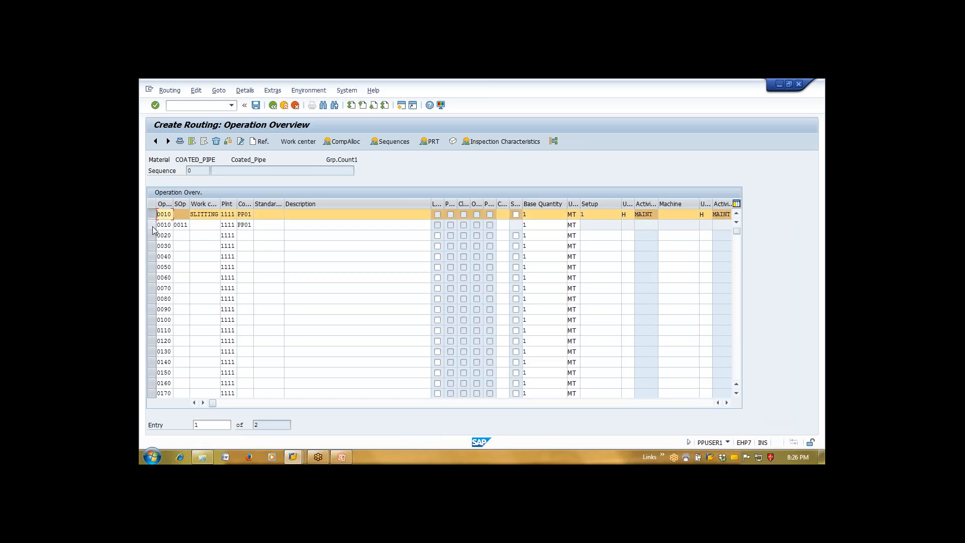
pyautogui.click(152, 225)
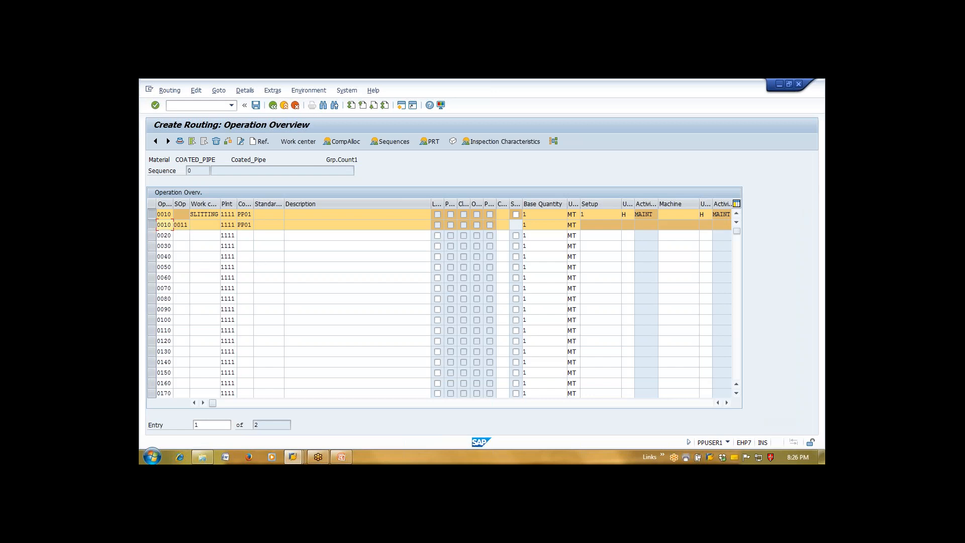
pyautogui.click(152, 225)
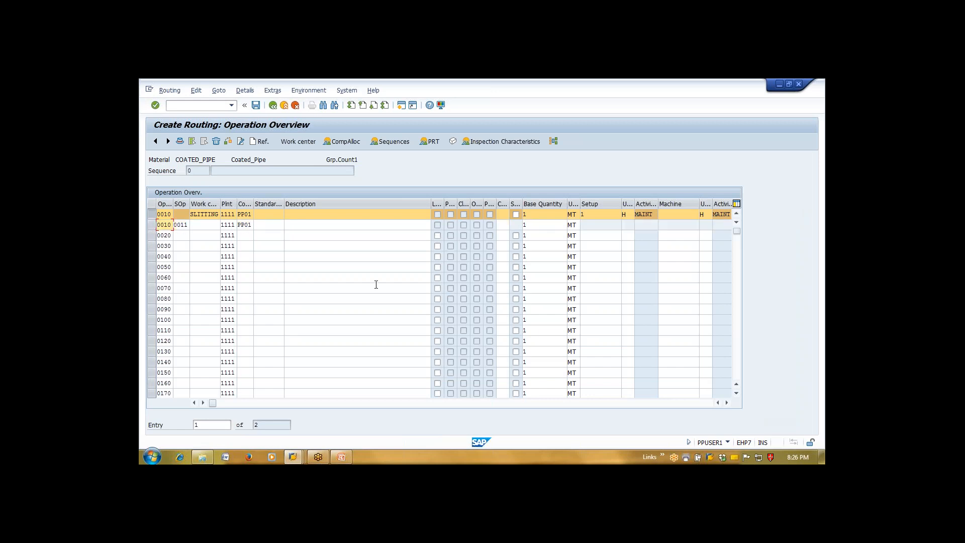
# Select operation 0010 and open the Sequence Overview showing standard sequence 0 for group counter 1
pyautogui.click(381, 254)
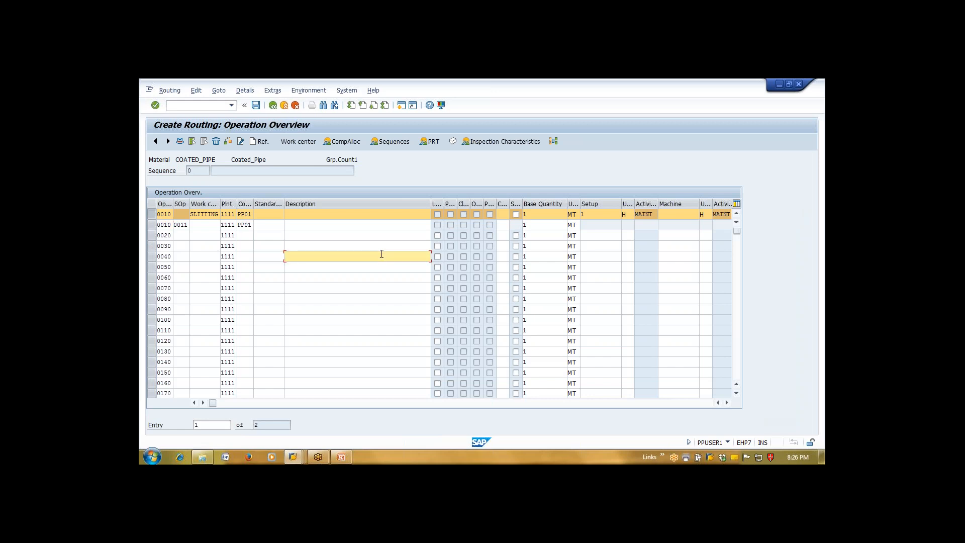
pyautogui.click(152, 214)
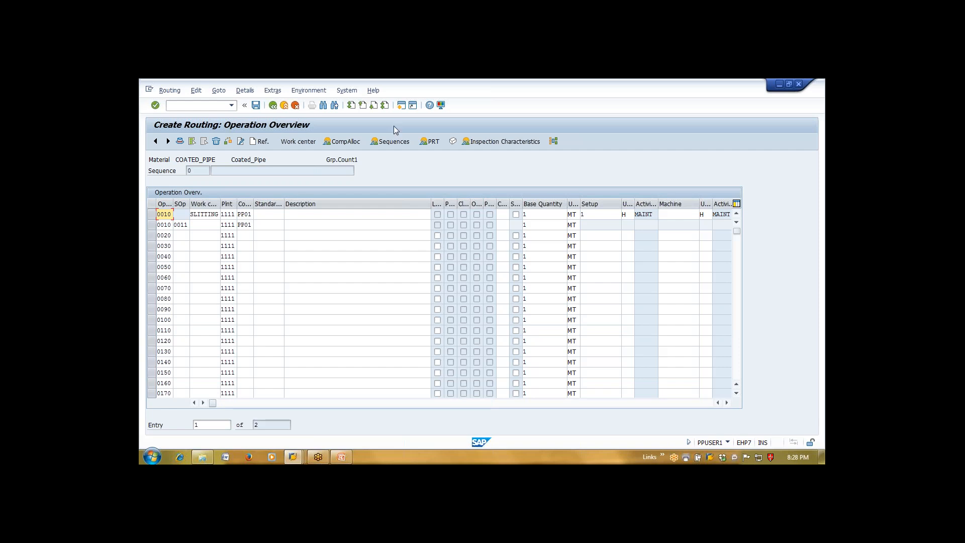
pyautogui.click(393, 141)
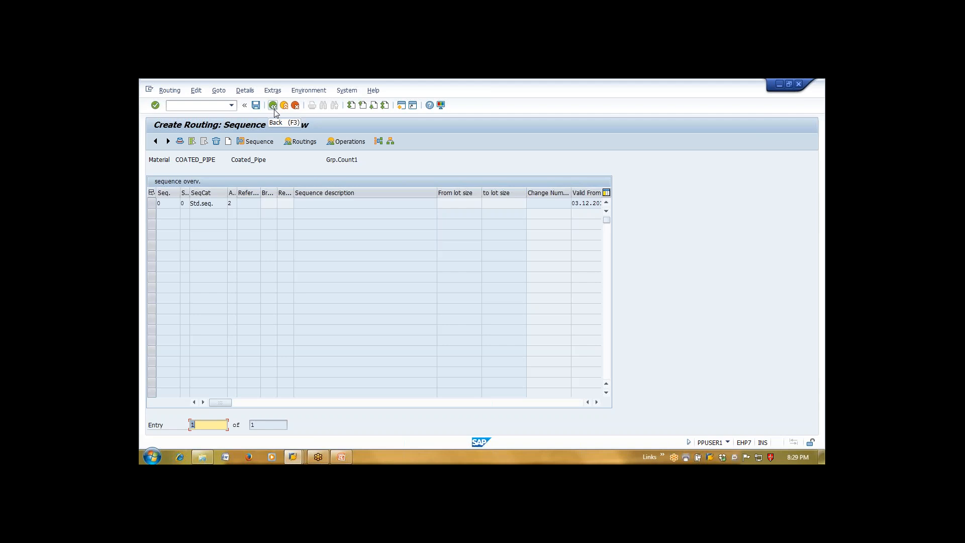
# Create alternative sequence 1 described KKK with return operation 0010, then return to the sequence list
pyautogui.click(228, 142)
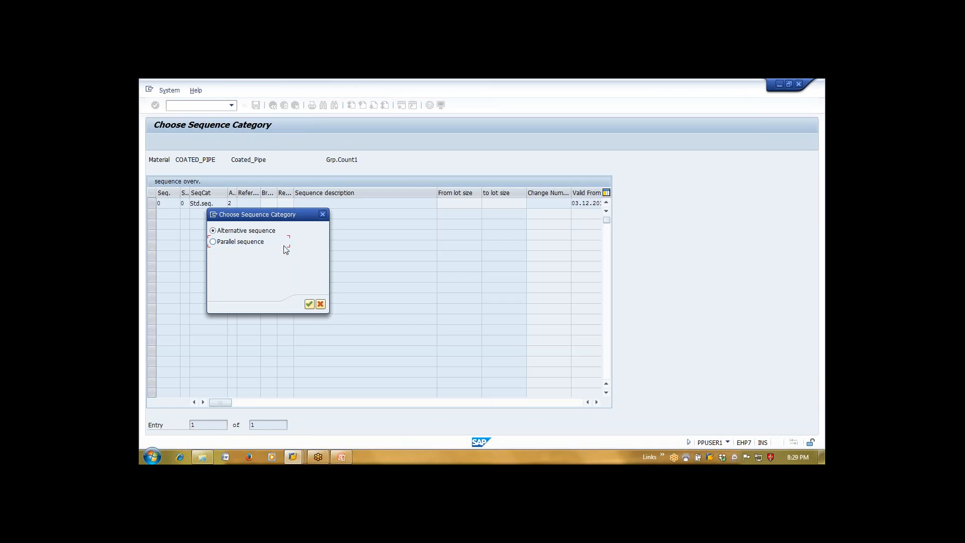
pyautogui.click(323, 215)
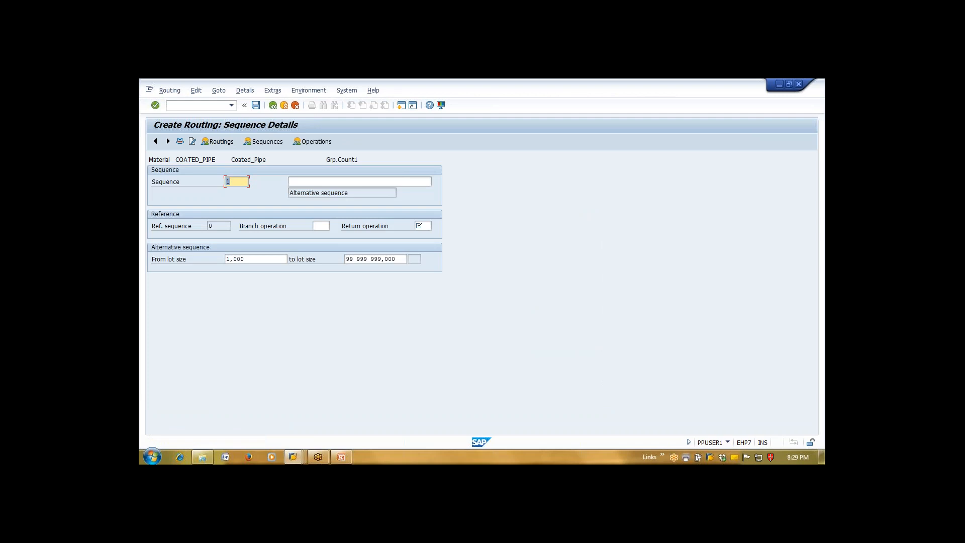
pyautogui.click(322, 182)
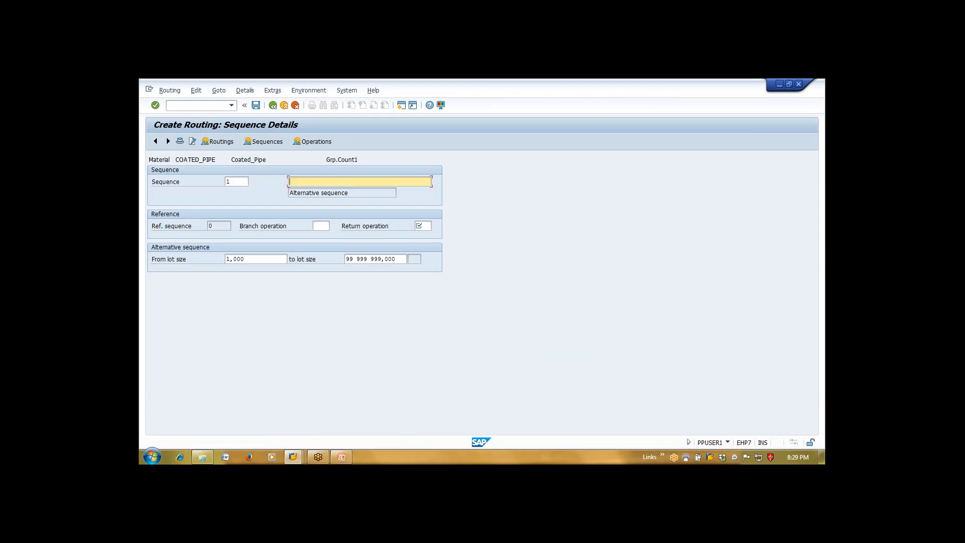
pyautogui.write('LLLLL')
pyautogui.press('BackSpace')
pyautogui.press('BackSpace')
pyautogui.press('BackSpace')
pyautogui.press('BackSpace')
pyautogui.write('KKK')
pyautogui.click(427, 226)
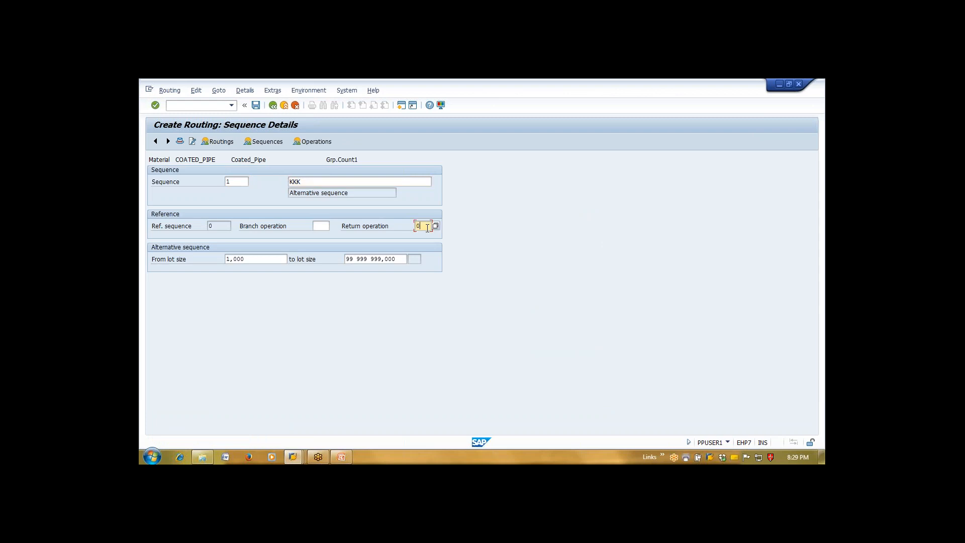
pyautogui.write('0010')
pyautogui.press('Return')
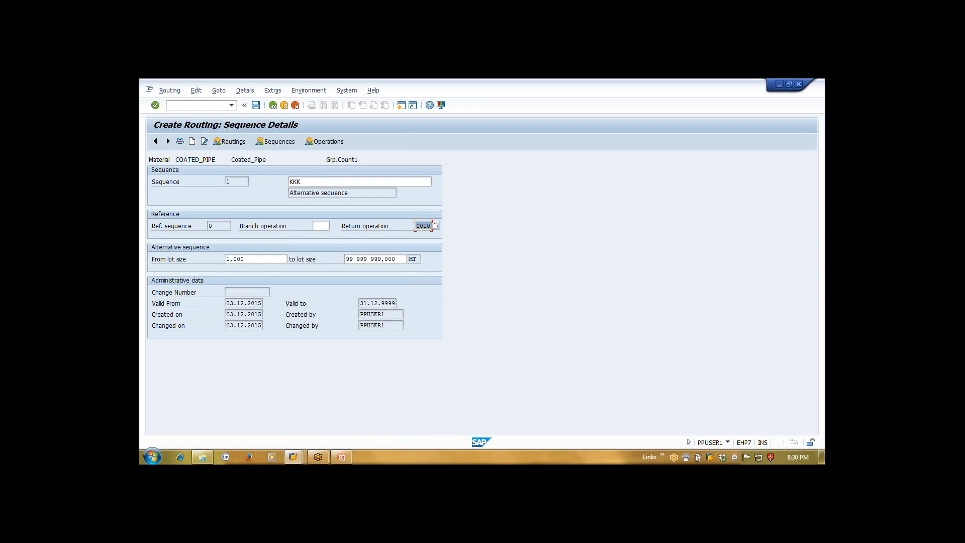
pyautogui.click(273, 110)
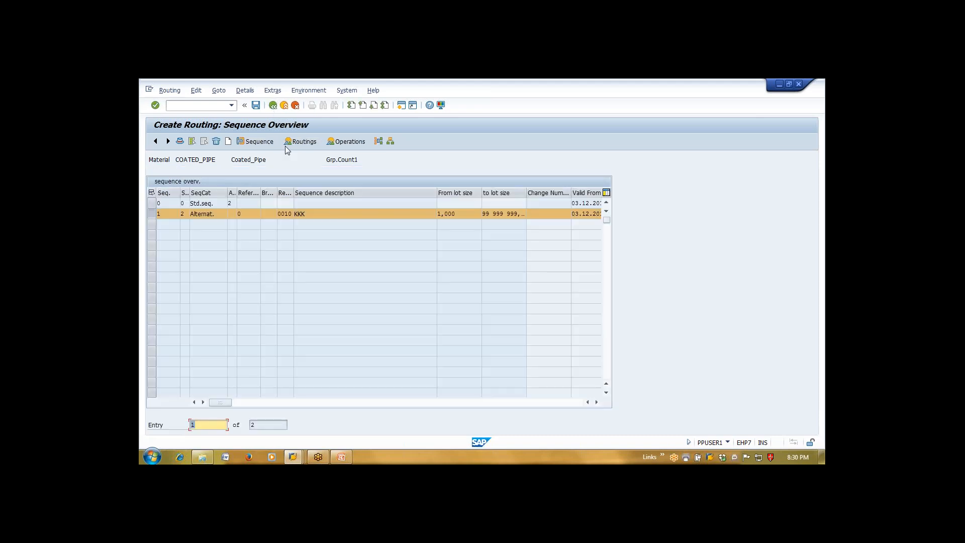
# Create parallel sequence 2 described 'Parallel sequence' with return operation 0010
pyautogui.click(228, 141)
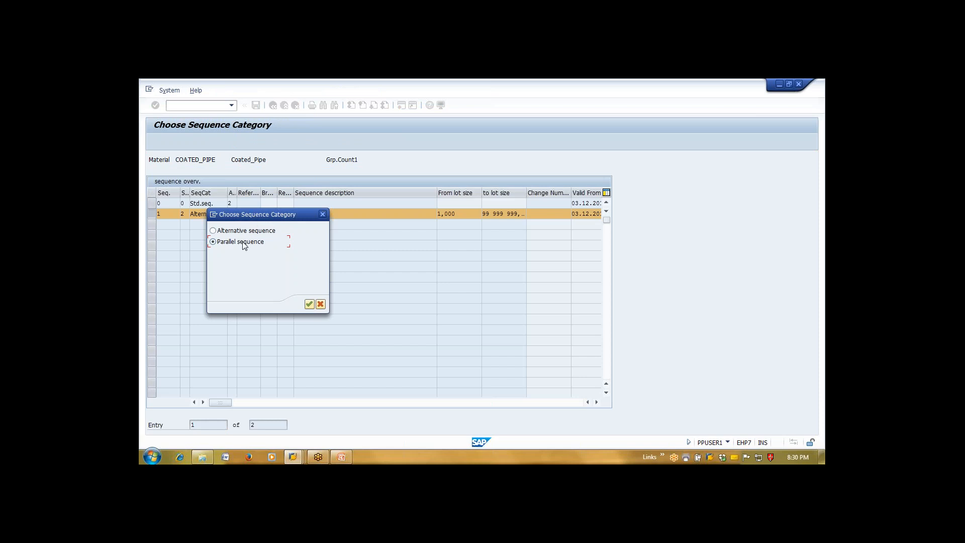
pyautogui.press('Return')
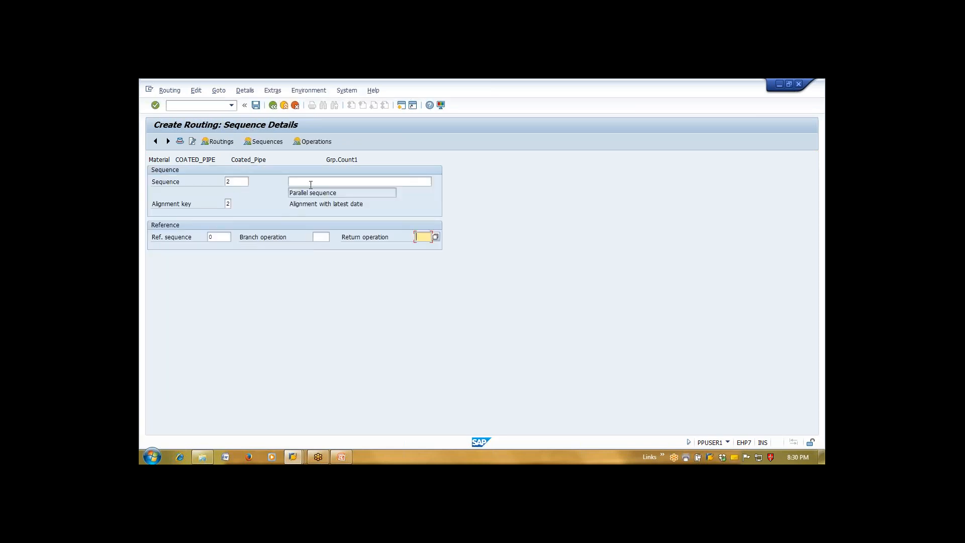
pyautogui.click(311, 182)
pyautogui.write('Parallel sequence')
pyautogui.click(421, 236)
pyautogui.write('0010')
pyautogui.press('Return')
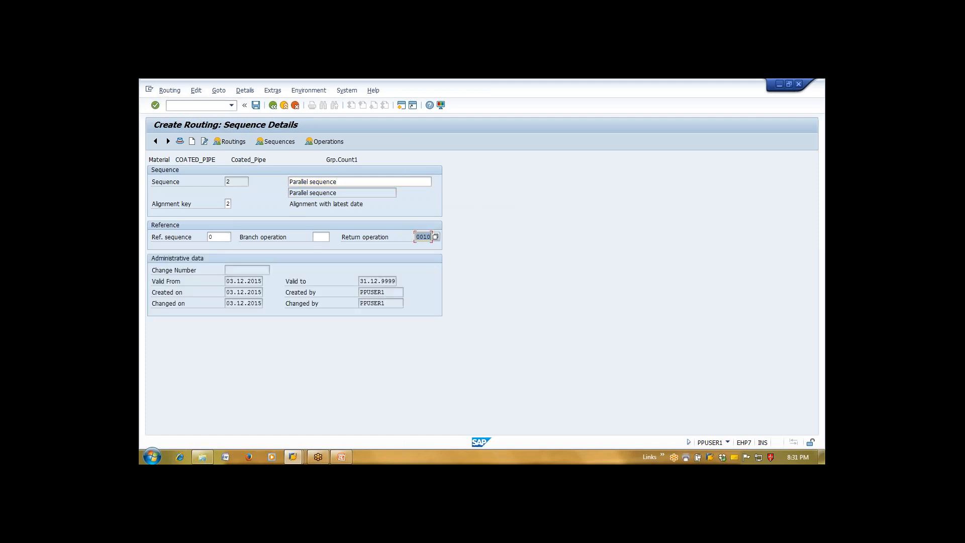
pyautogui.click(274, 107)
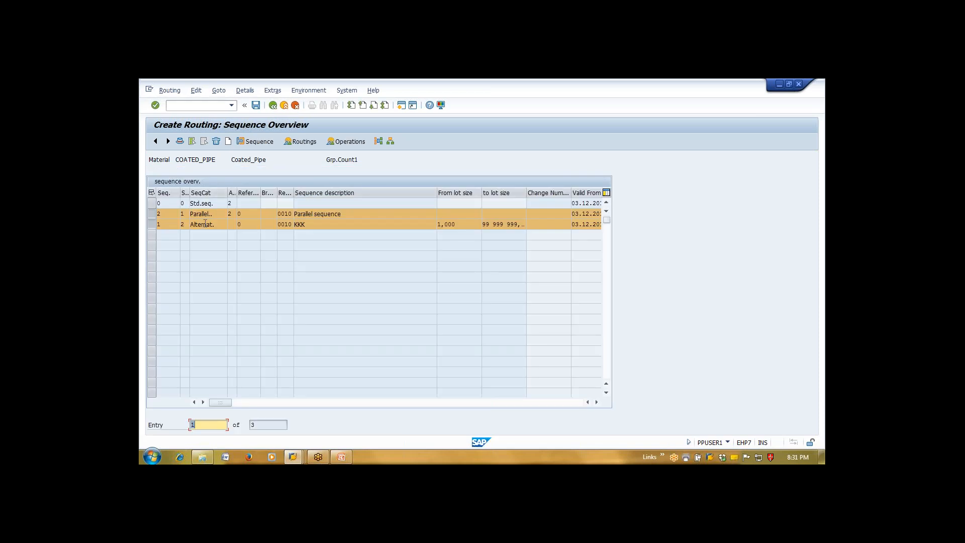
# Deselect the sequence rows and start a new sequence entry
pyautogui.click(150, 224)
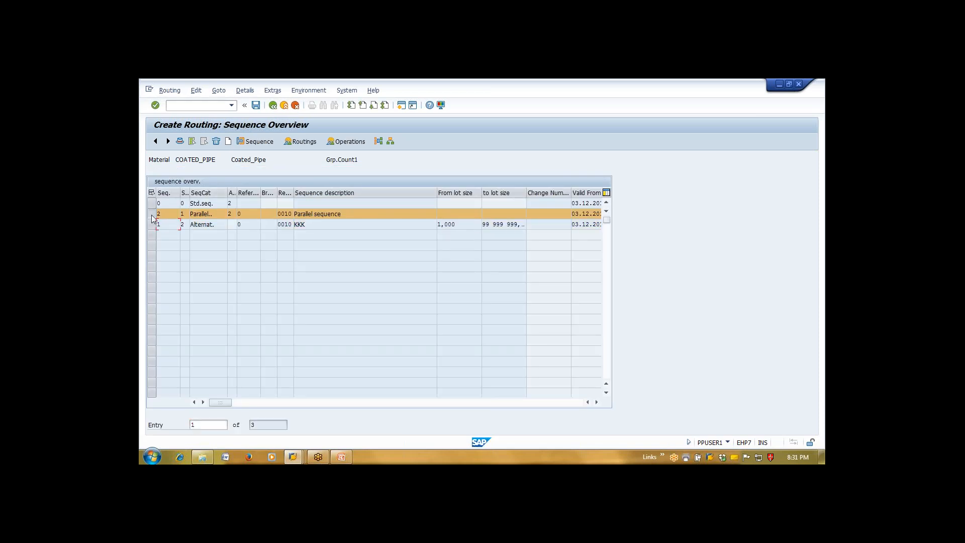
pyautogui.click(151, 214)
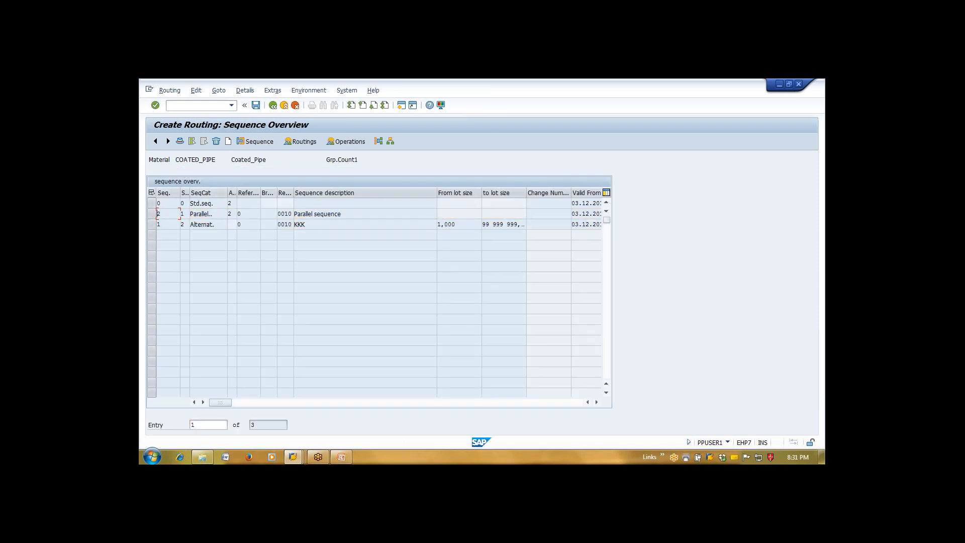
pyautogui.click(228, 142)
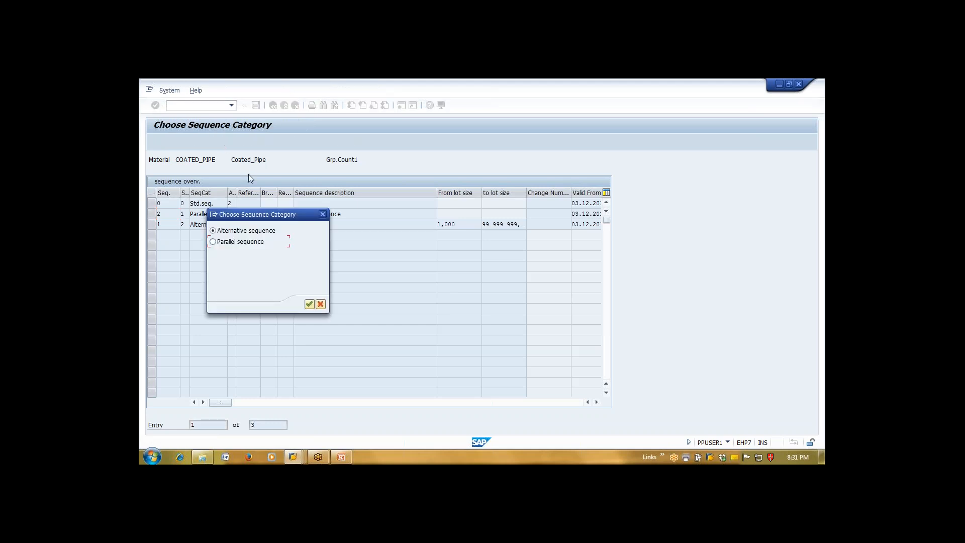
# Create parallel sequence 3 described 'Parallel sequence' with return operation 0010, then widen the category column
pyautogui.press('Return')
pyautogui.click(317, 182)
pyautogui.click(315, 191)
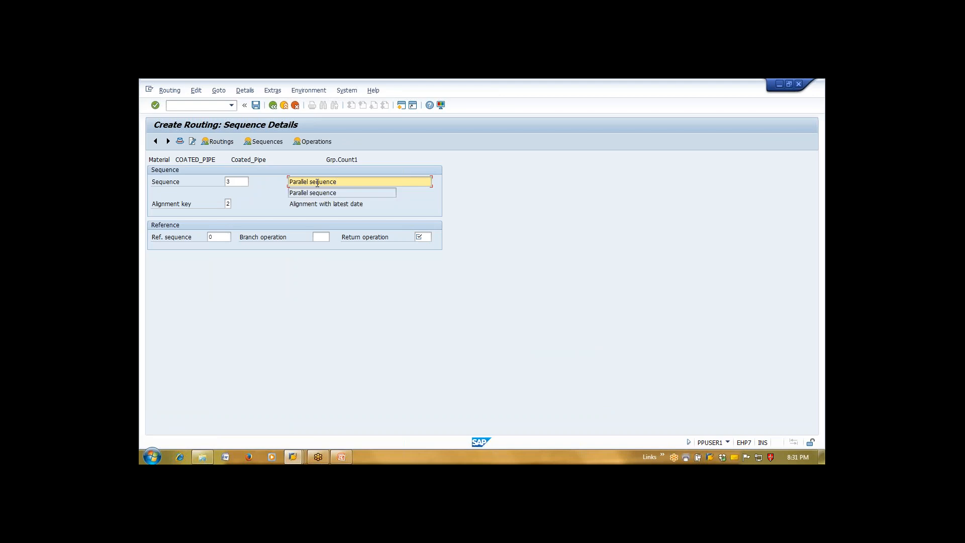
pyautogui.click(427, 238)
pyautogui.write('0010')
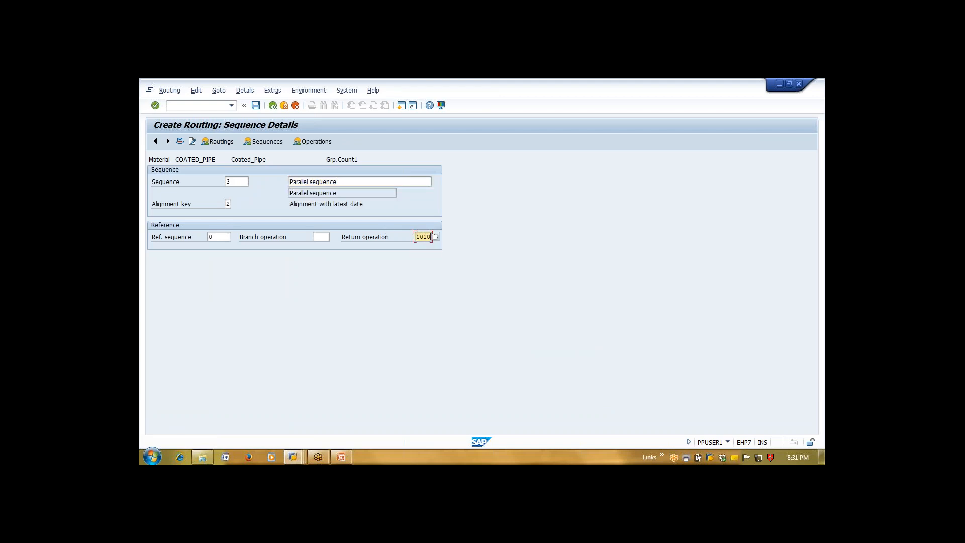
pyautogui.press('Return')
pyautogui.click(275, 107)
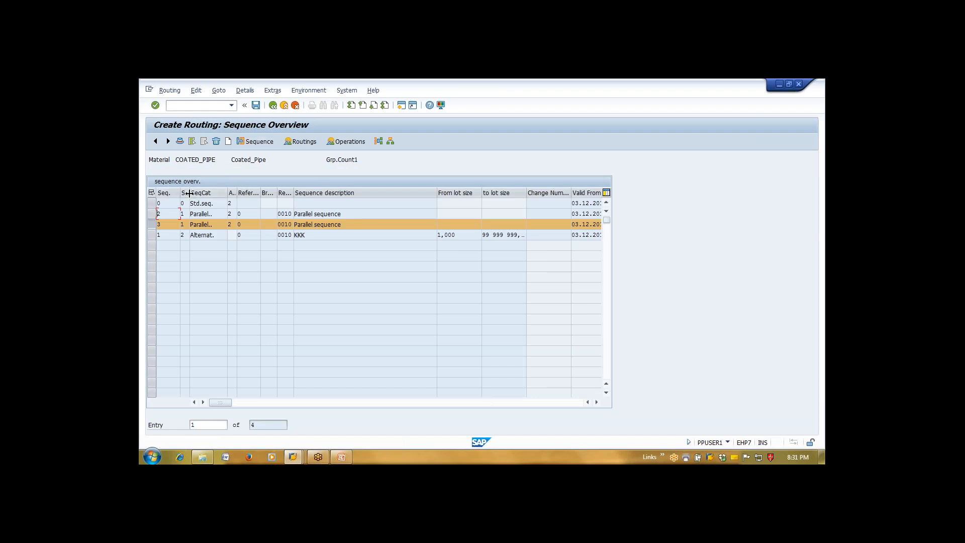
pyautogui.moveTo(190, 194); pyautogui.dragTo(211, 194)
# Select the sequence category cell of parallel sequence 2 in the Sequence Overview
pyautogui.click(204, 217)
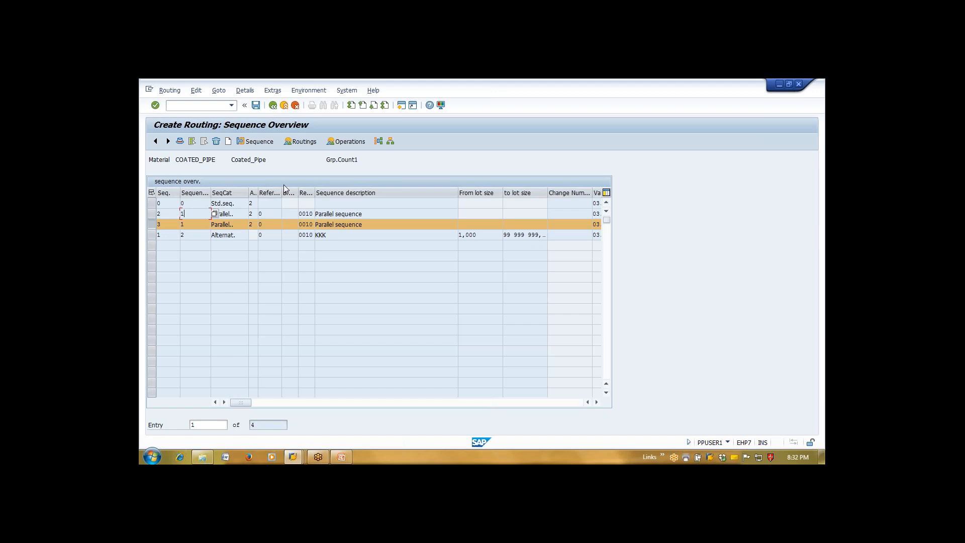
# Back out to the routing header and exit, answering No to saving the group again
pyautogui.click(273, 105)
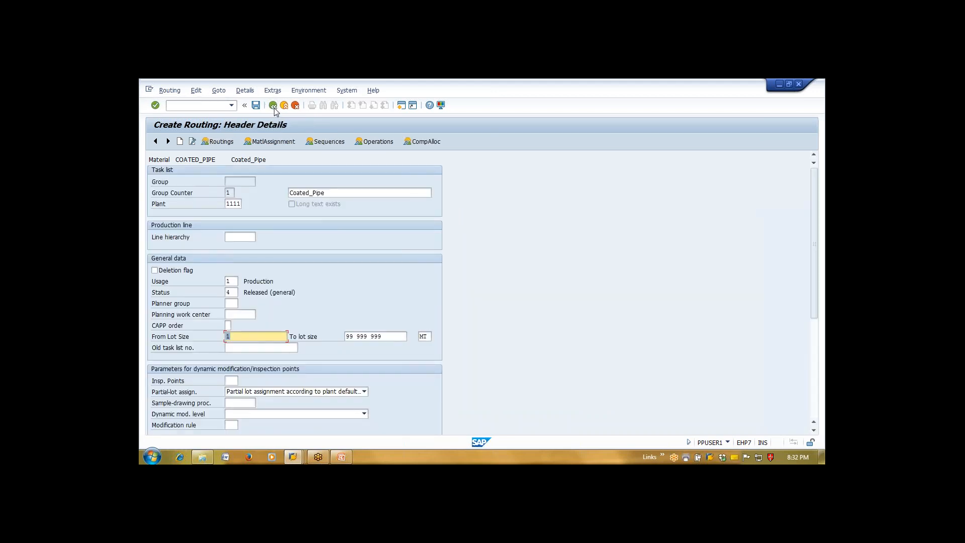
pyautogui.click(274, 105)
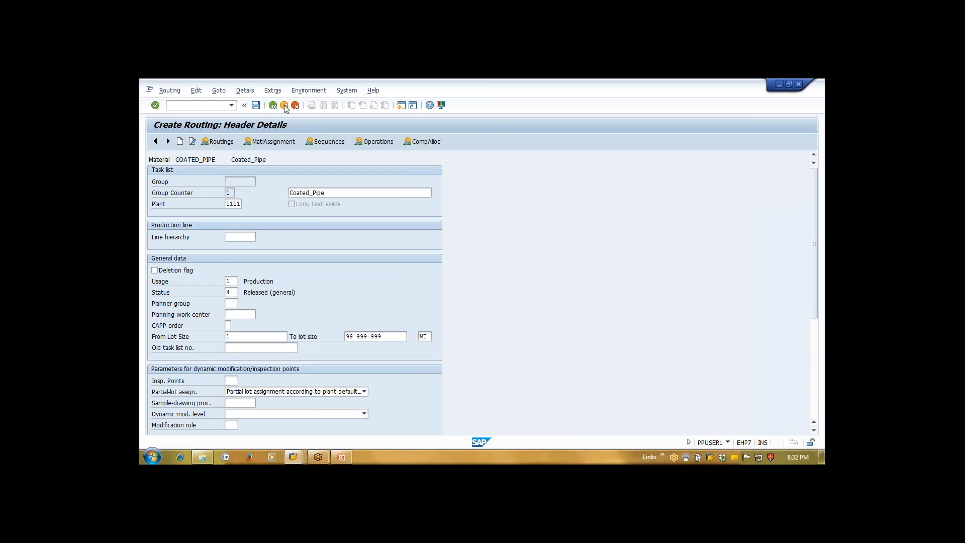
pyautogui.click(318, 264)
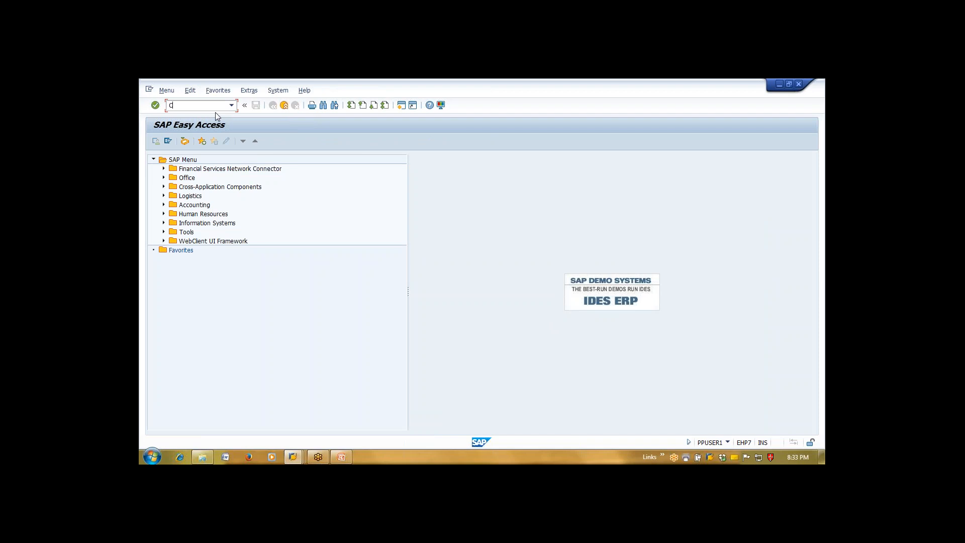
# Recover from the mistaken '202' command and return to the main menu with /N
pyautogui.write('202')
pyautogui.press('Return')
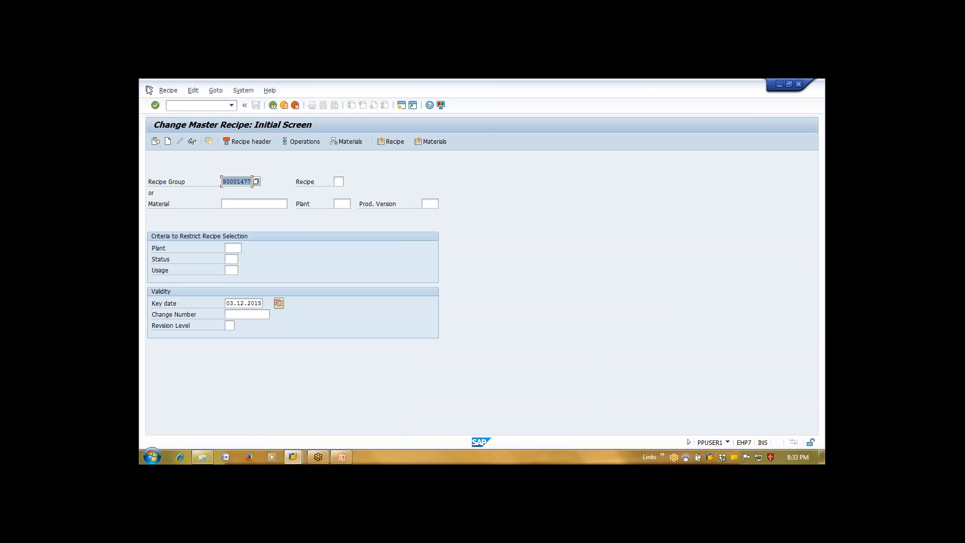
pyautogui.click(210, 105)
pyautogui.write('/N')
pyautogui.press('Return')
# Open COATED_PIPE in MM02 at its Work Scheduling view for plant 1111
pyautogui.write('mm02')
pyautogui.press('Return')
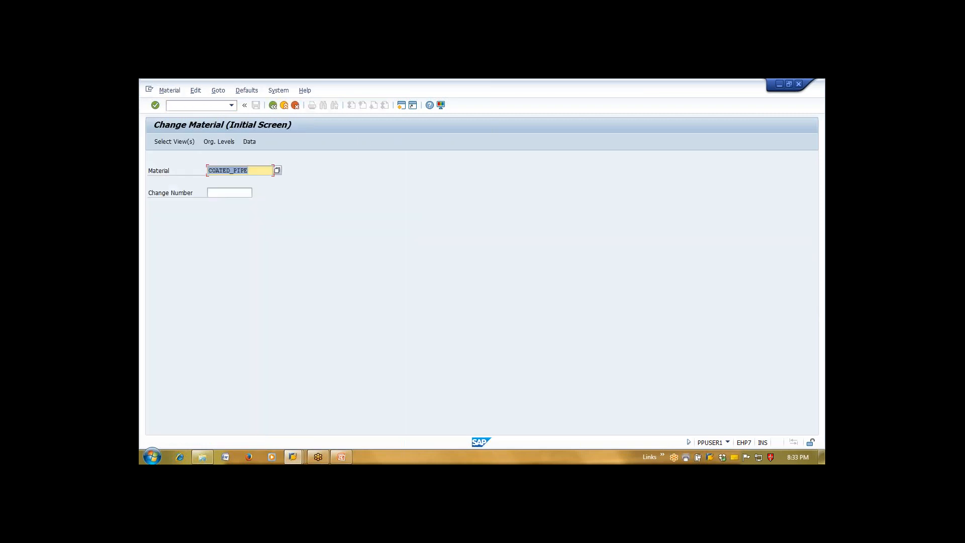
pyautogui.press('Return')
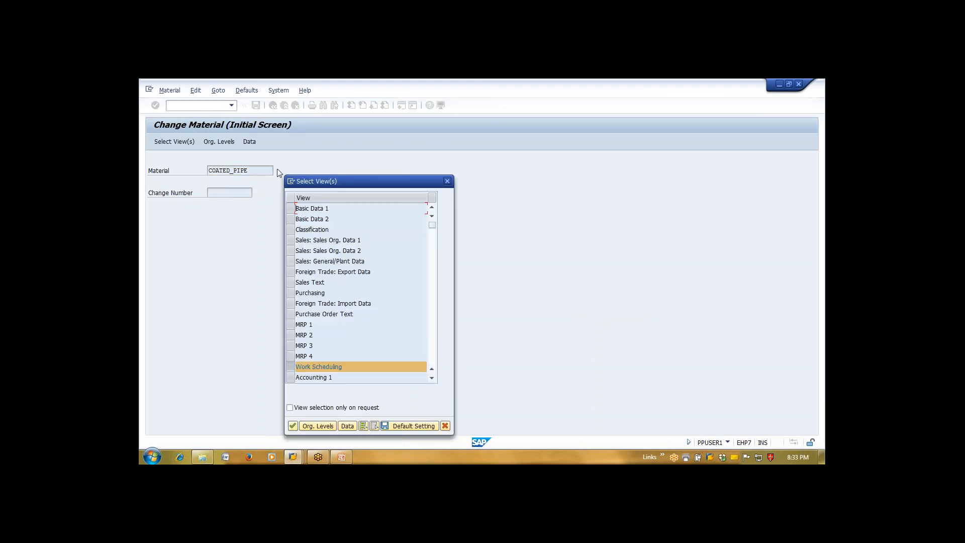
pyautogui.press('Return')
pyautogui.write('1111')
pyautogui.press('Return')
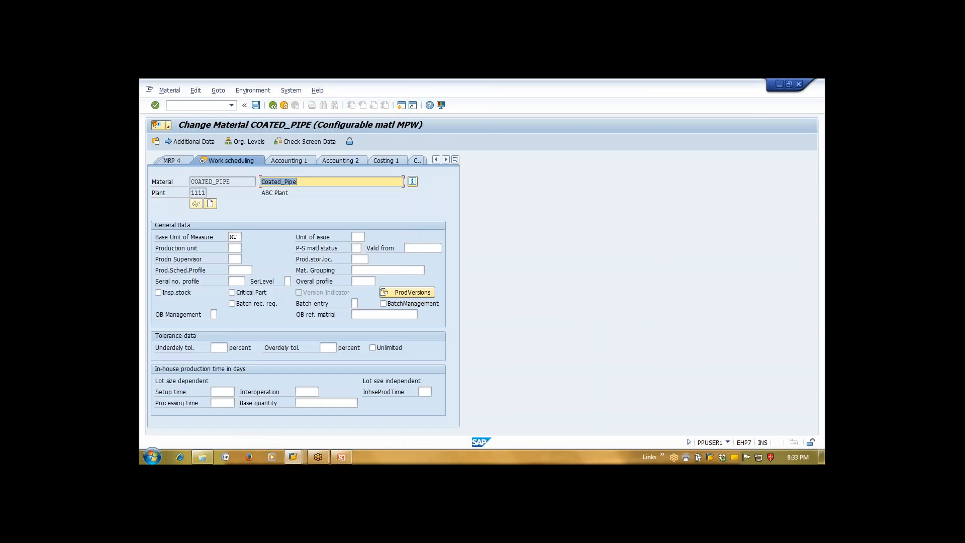
# Add production version 1 with the description Prod_Version
pyautogui.click(407, 292)
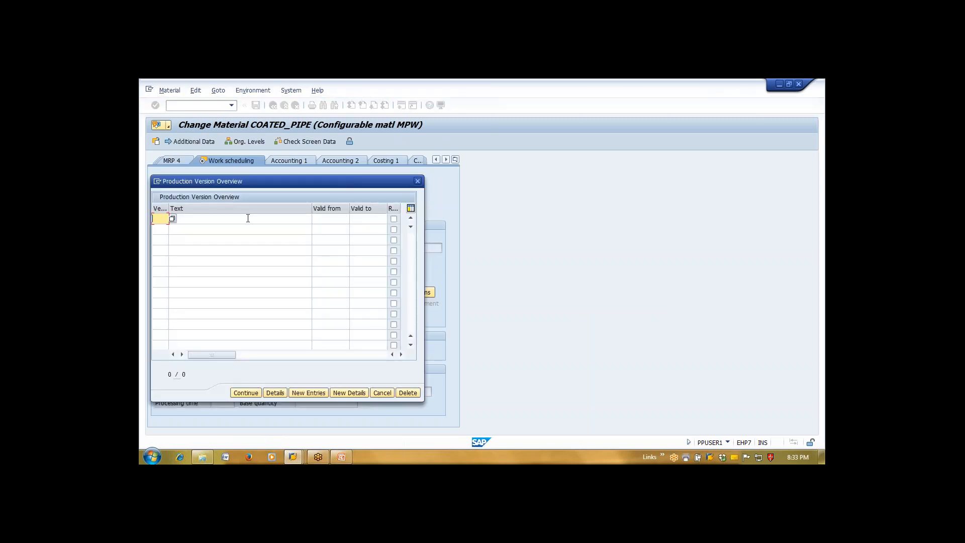
pyautogui.press('BackSpace')
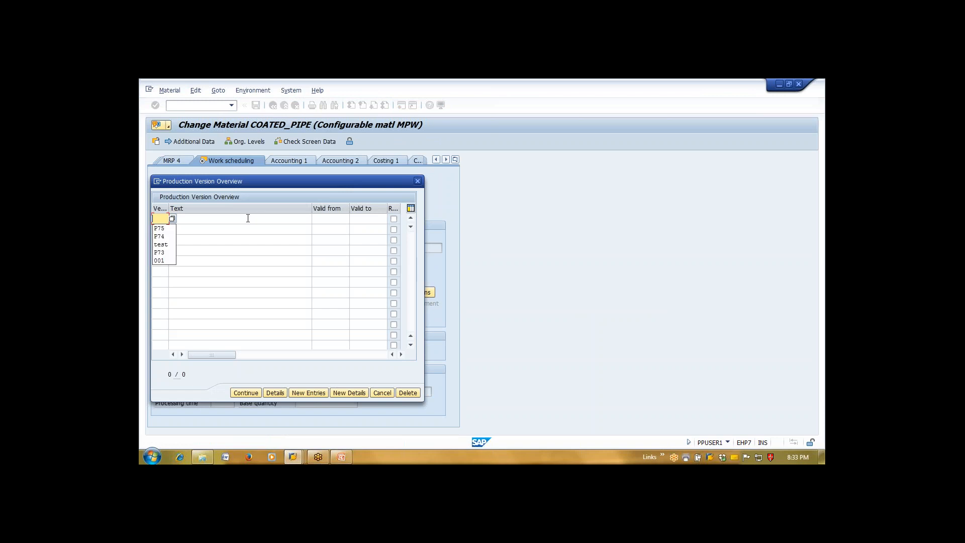
pyautogui.write('1')
pyautogui.press('Tab')
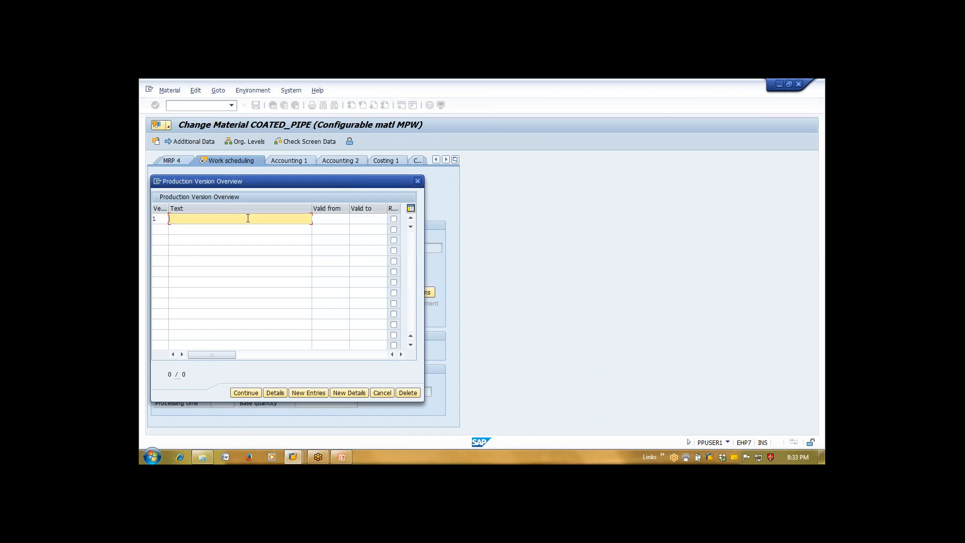
pyautogui.press('BackSpace')
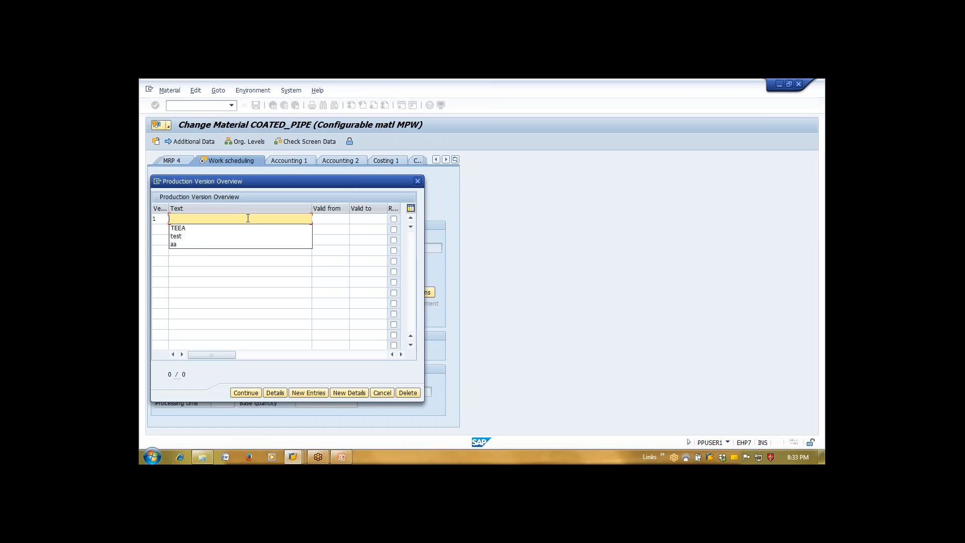
pyautogui.write('pROD')
pyautogui.press('BackSpace')
pyautogui.press('BackSpace')
pyautogui.press('BackSpace')
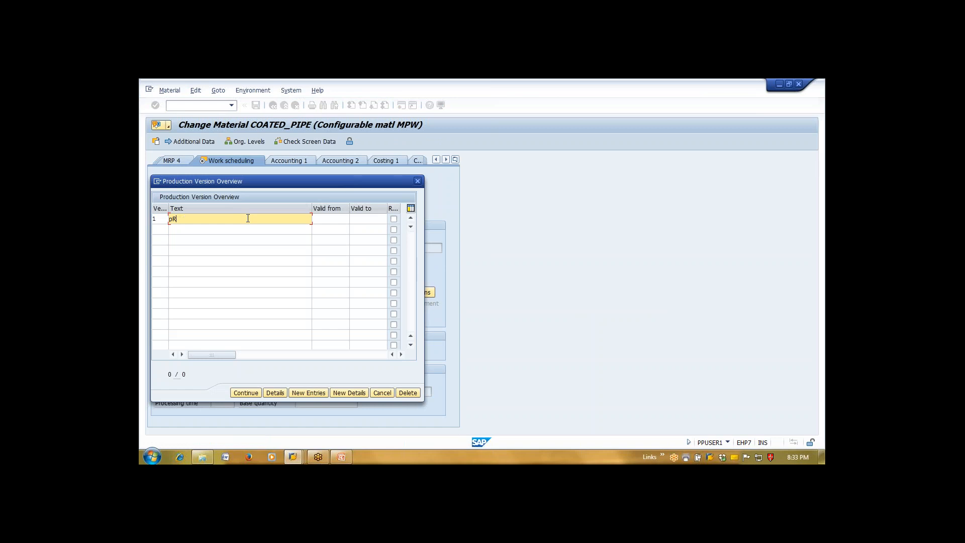
pyautogui.press('BackSpace')
pyautogui.write('Prod_Version')
pyautogui.press('Tab')
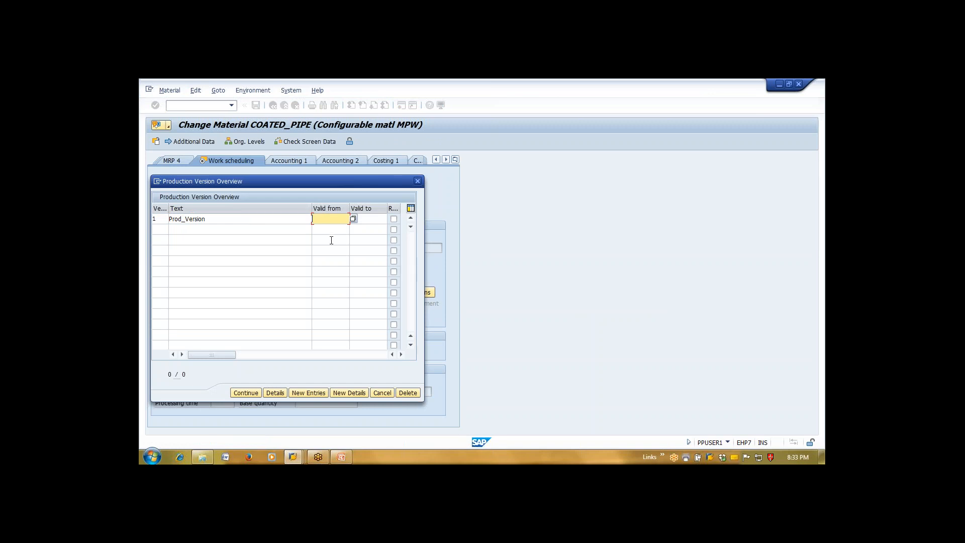
# Set the version's validity from 03.12.2015 to 31.12.2015 via the F4 calendar
pyautogui.write('01.')
pyautogui.press('BackSpace')
pyautogui.press('BackSpace')
pyautogui.press('BackSpace')
pyautogui.press('F4')
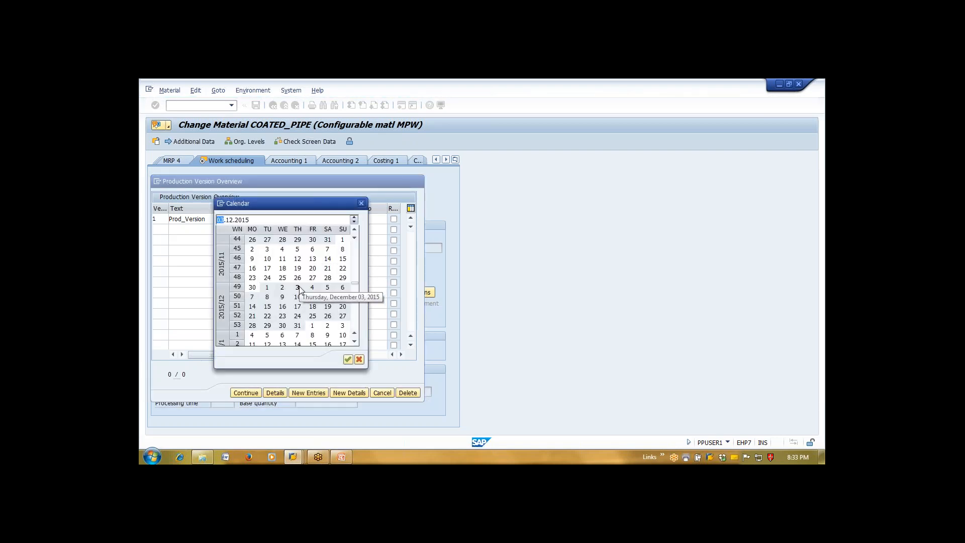
pyautogui.doubleClick(298, 288)
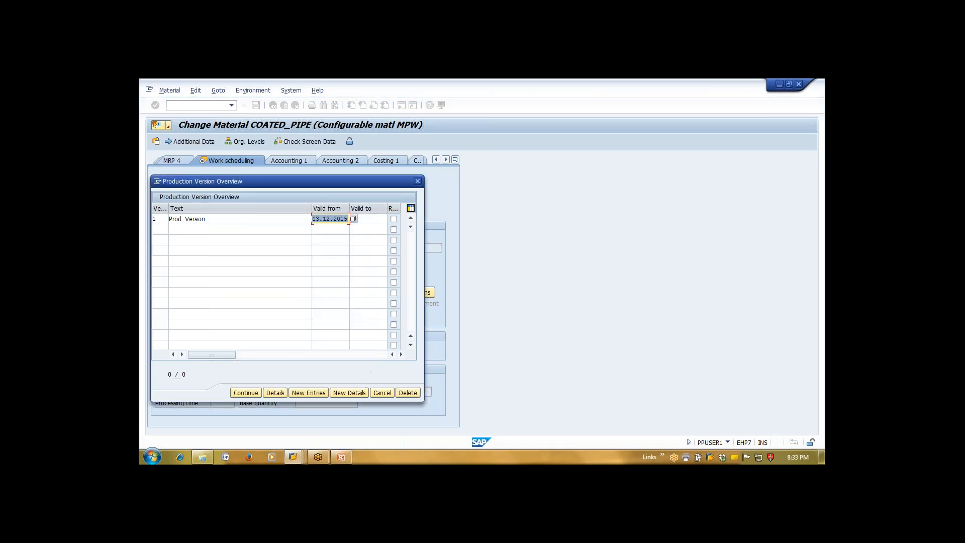
pyautogui.click(367, 220)
pyautogui.press('F4')
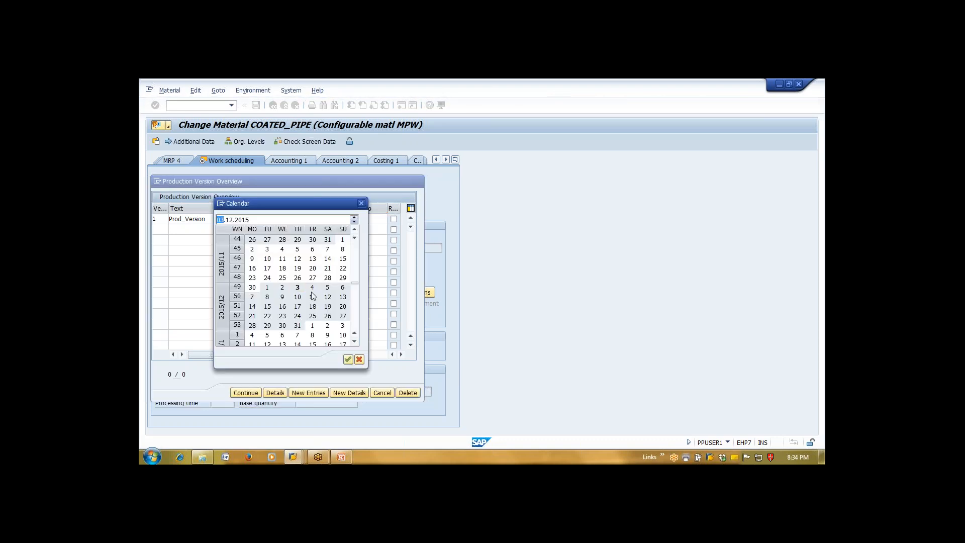
pyautogui.click(298, 326)
pyautogui.doubleClick(298, 326)
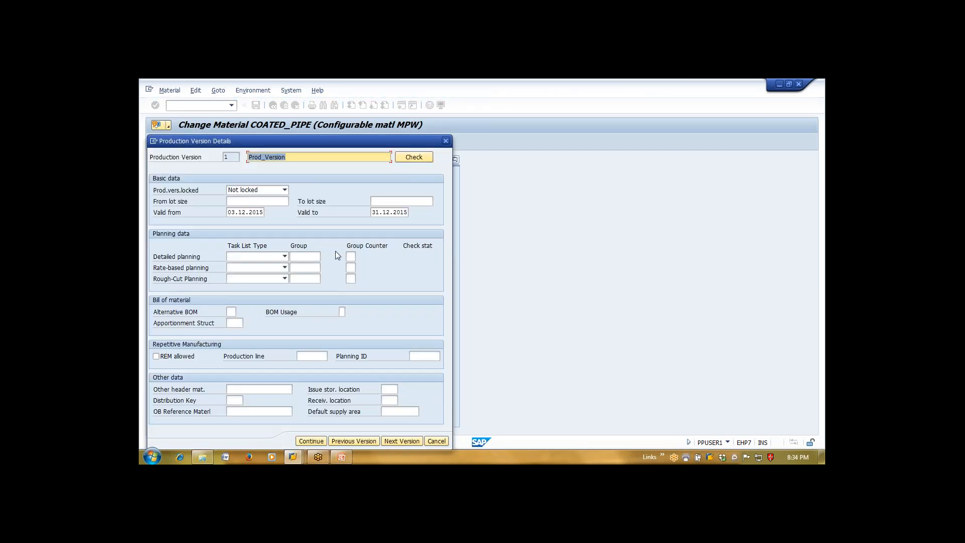
# Set the production version lot sizes from 1.000 to 9999999
pyautogui.click(277, 203)
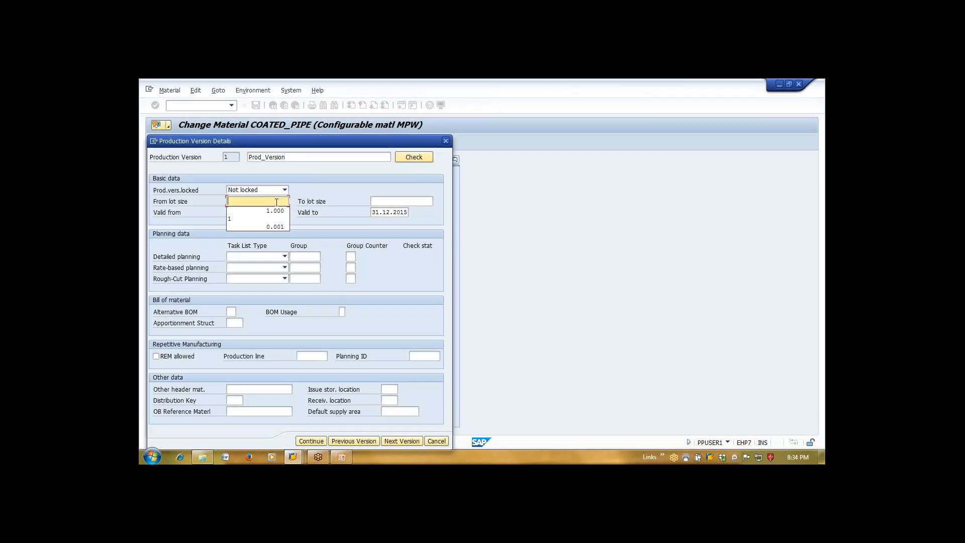
pyautogui.press('Down')
pyautogui.press('Return')
pyautogui.press('Tab')
pyautogui.press('Down')
pyautogui.press('Down')
pyautogui.press('Down')
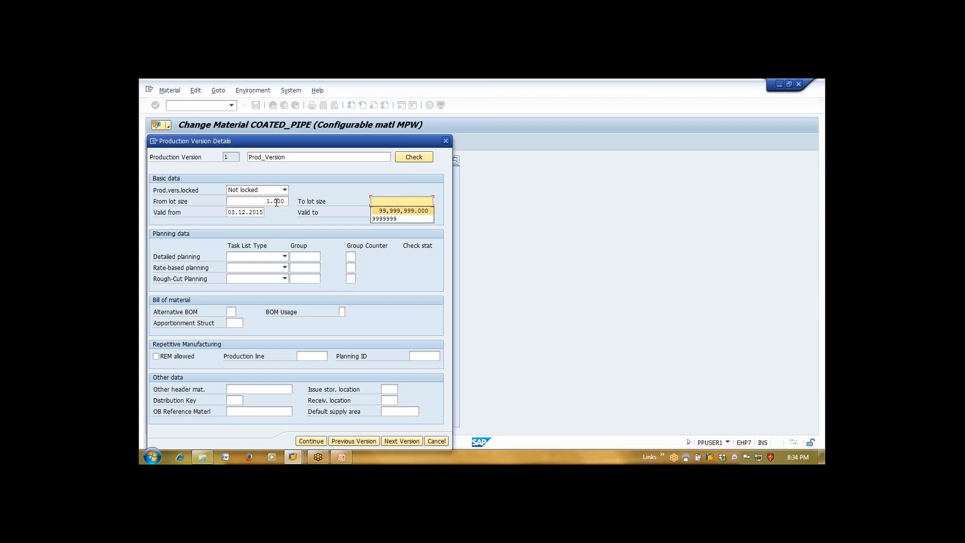
pyautogui.press('Return')
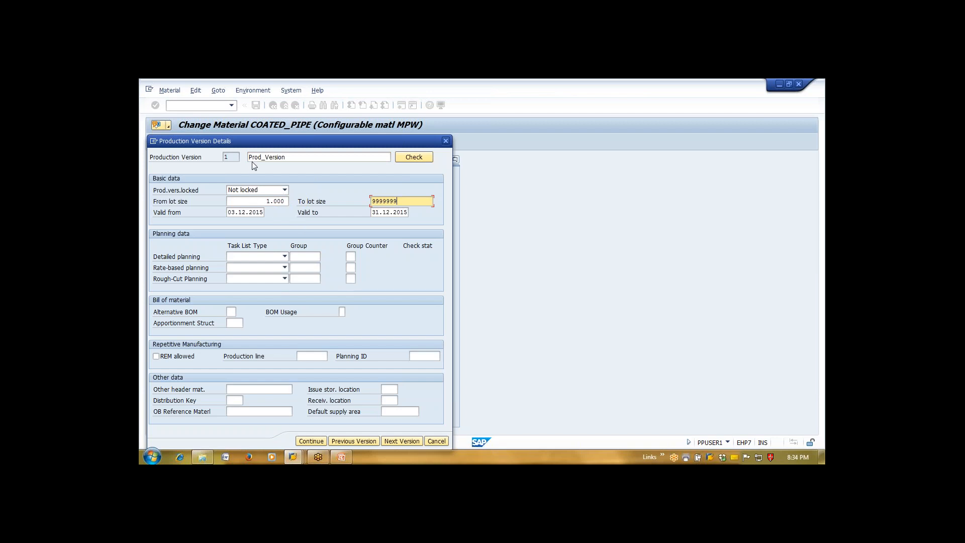
# Review the entered lot size range and validity dates of the version
pyautogui.click(229, 157)
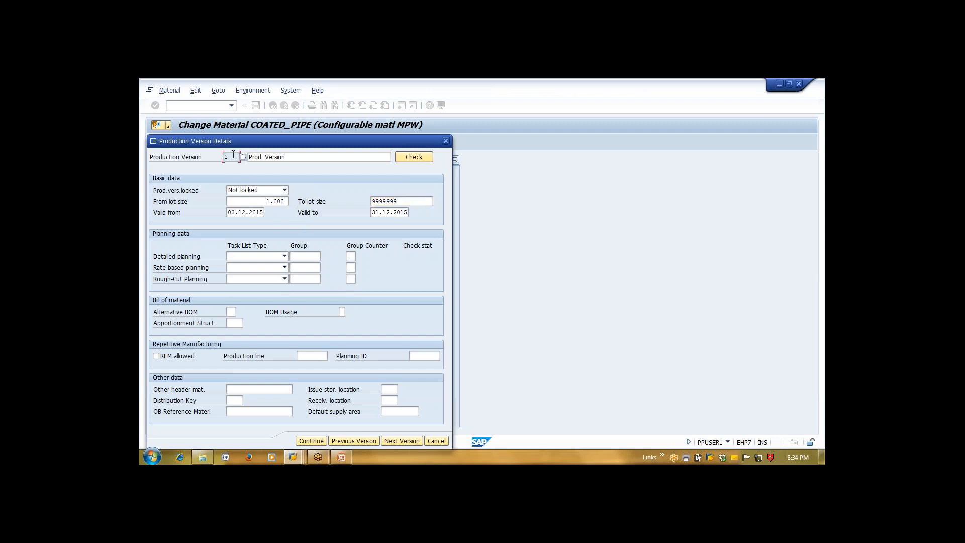
pyautogui.moveTo(266, 200); pyautogui.dragTo(291, 200)
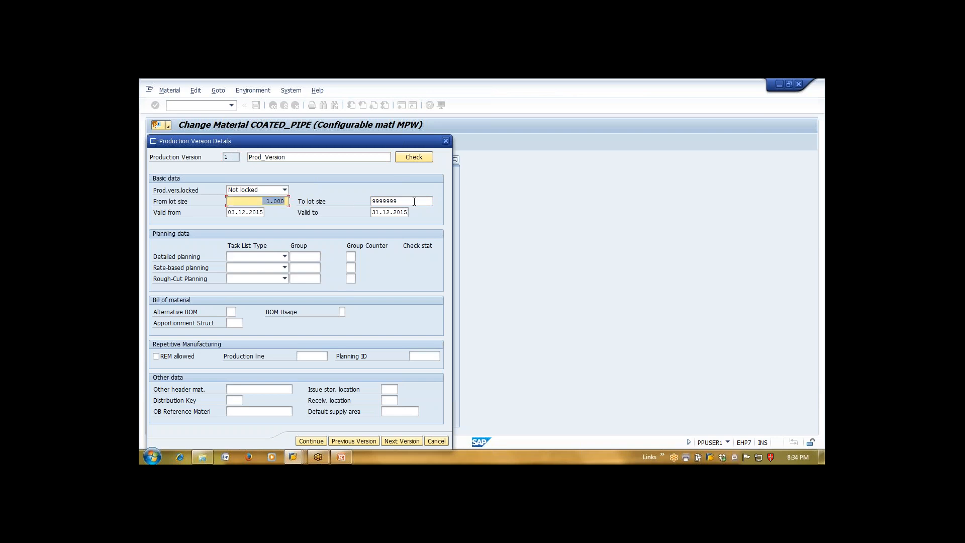
pyautogui.click(414, 201)
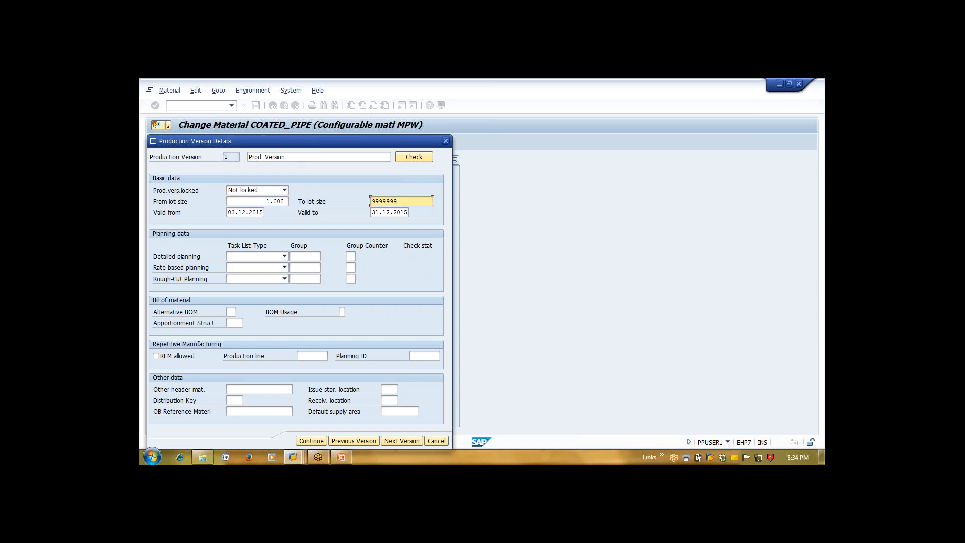
pyautogui.click(270, 202)
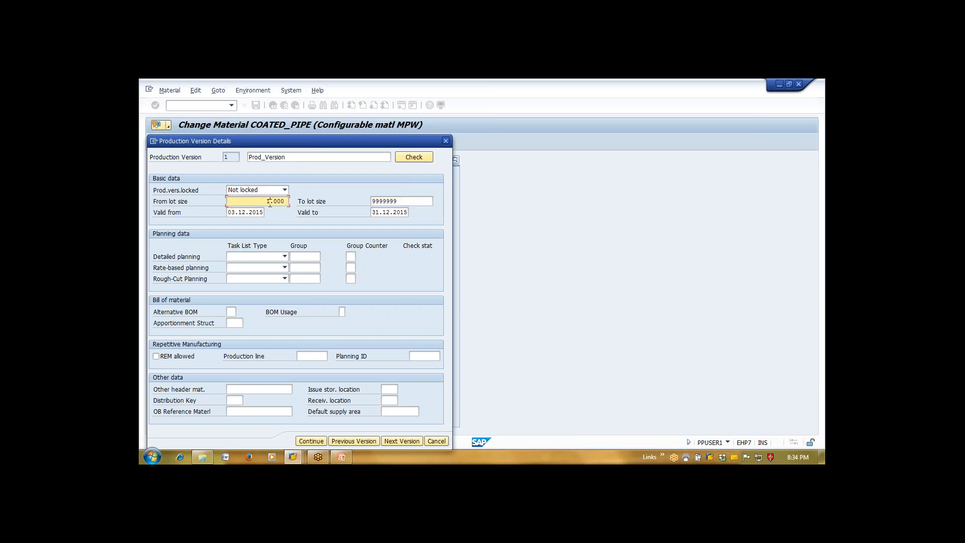
pyautogui.click(376, 201)
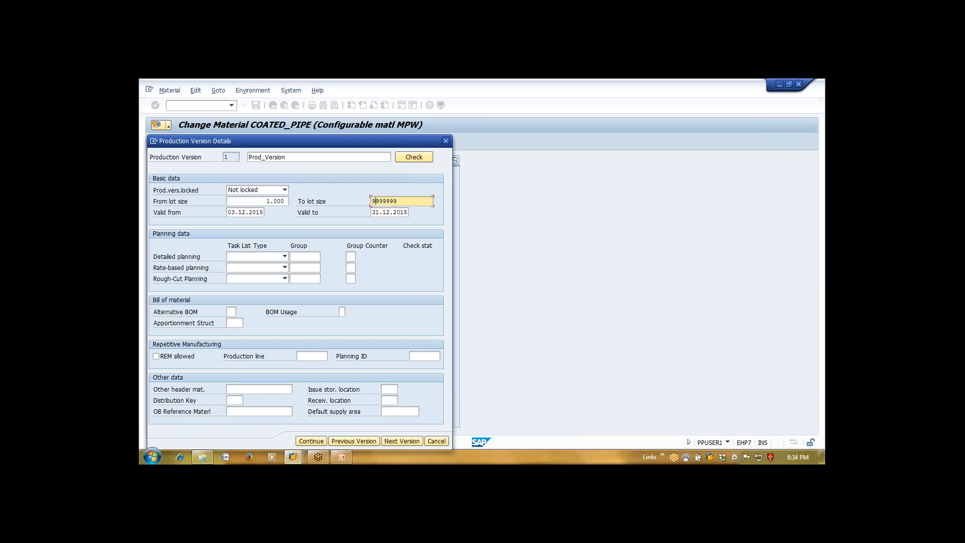
pyautogui.click(259, 210)
pyautogui.click(387, 212)
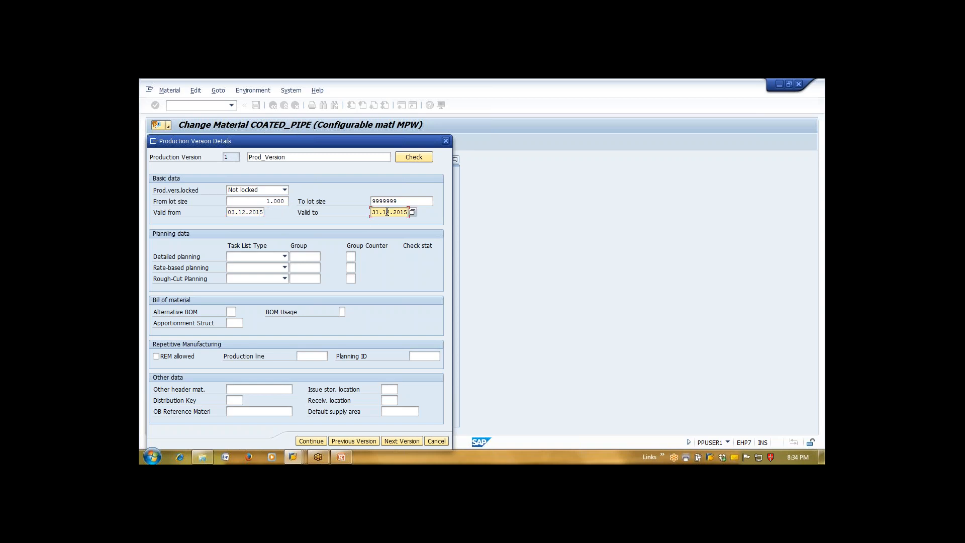
# Choose Routing as the detailed planning task list type and search for its group
pyautogui.click(283, 257)
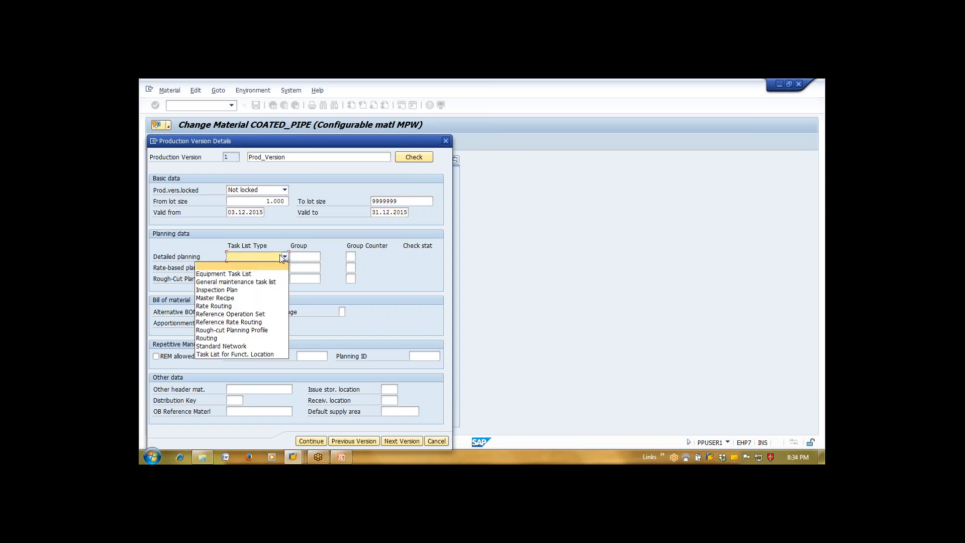
pyautogui.press('Down')
pyautogui.press('Down')
pyautogui.press('Down')
pyautogui.press('Down')
pyautogui.press('Down')
pyautogui.press('Down')
pyautogui.press('Down')
pyautogui.press('Down')
pyautogui.press('Down')
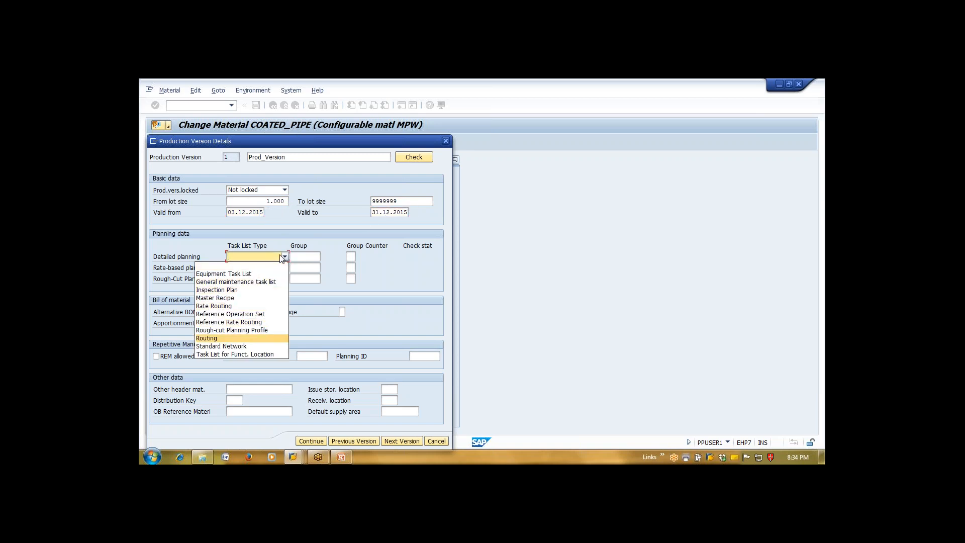
pyautogui.press('Return')
pyautogui.click(318, 256)
pyautogui.click(324, 257)
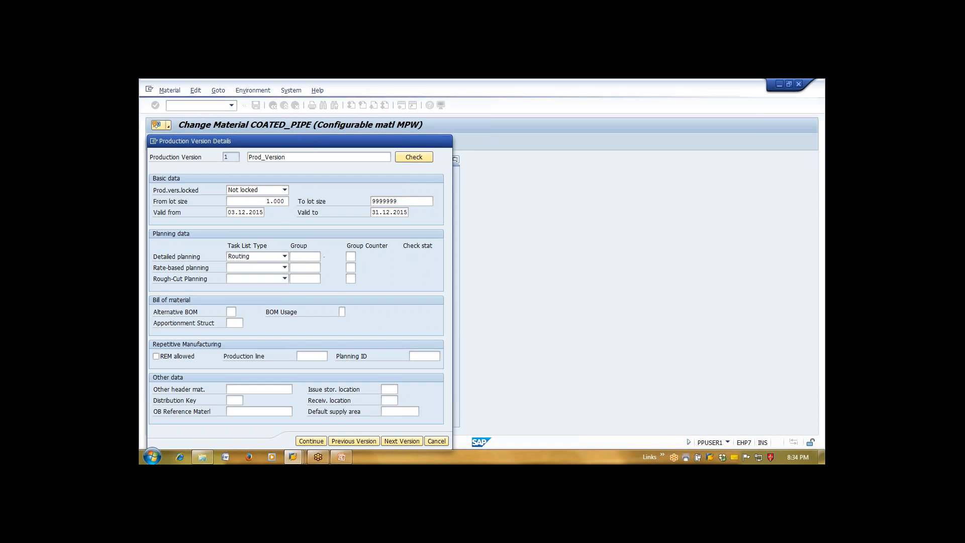